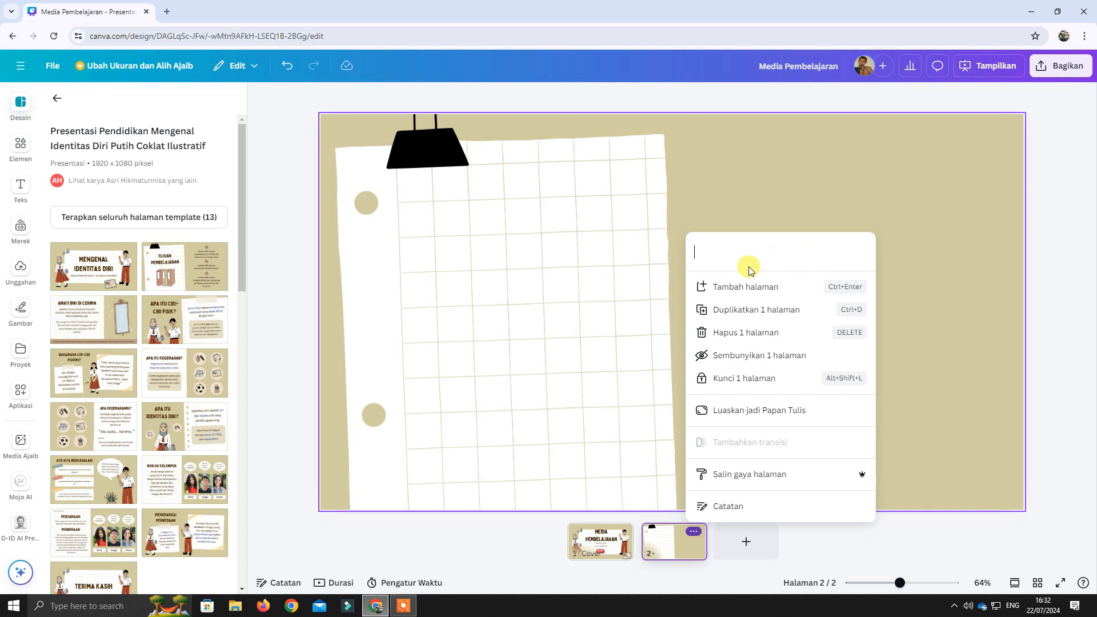
Rename page 2 of the presentation as "menu".
click(781, 183)
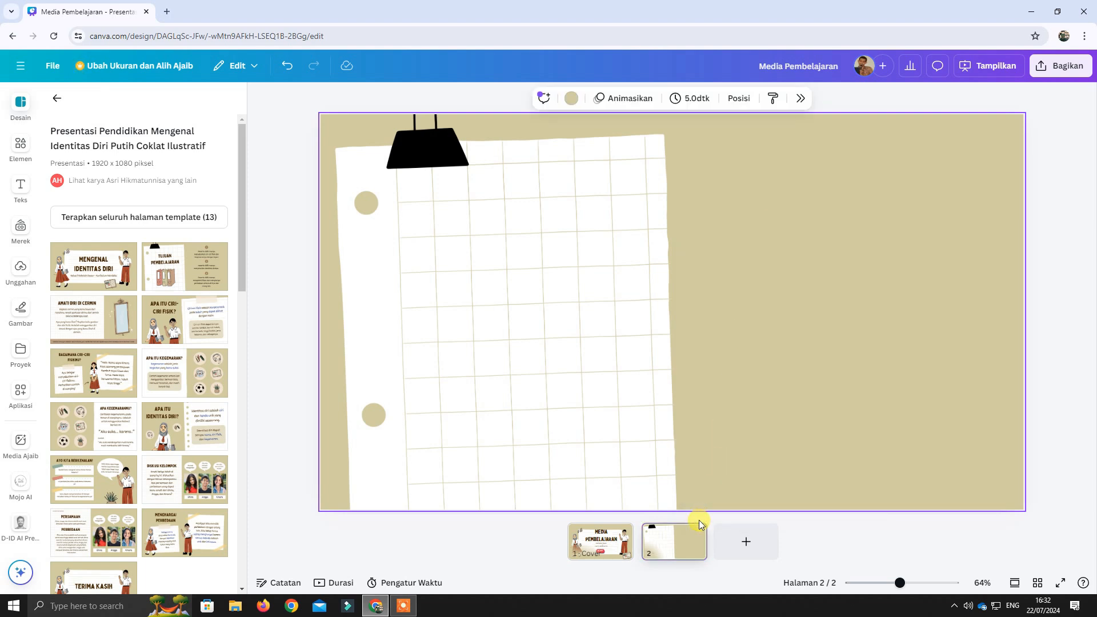
click(693, 531)
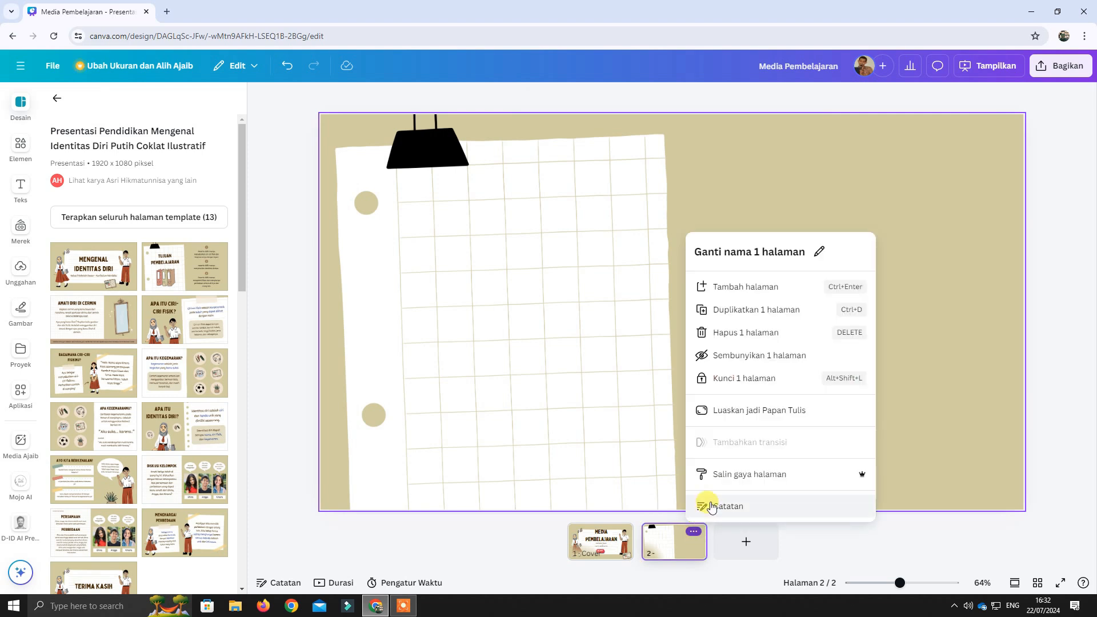
click(705, 207)
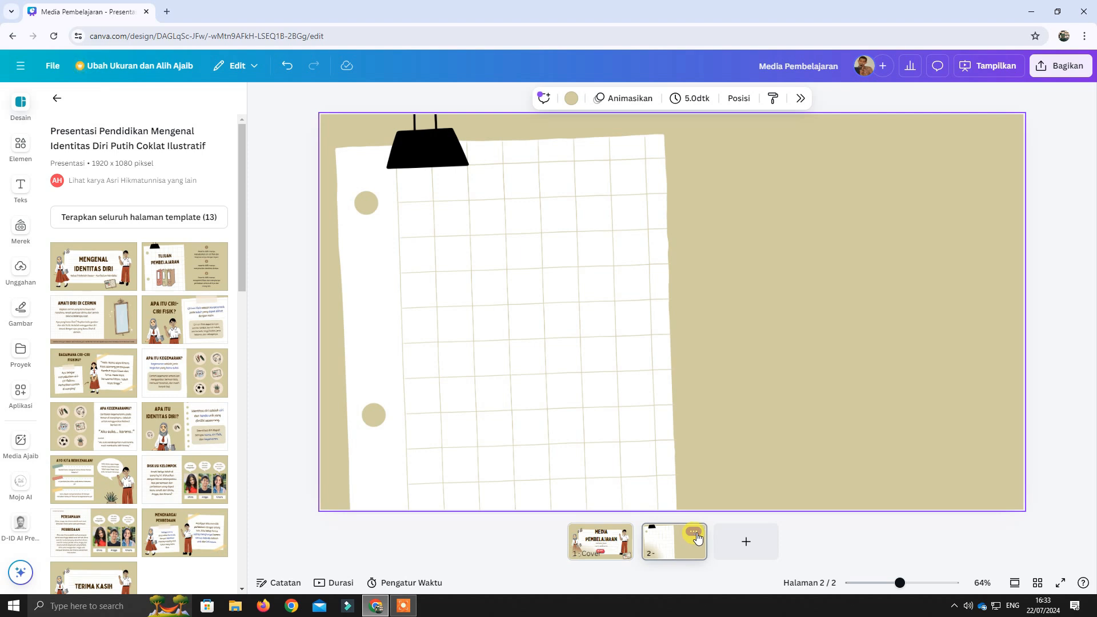
click(695, 532)
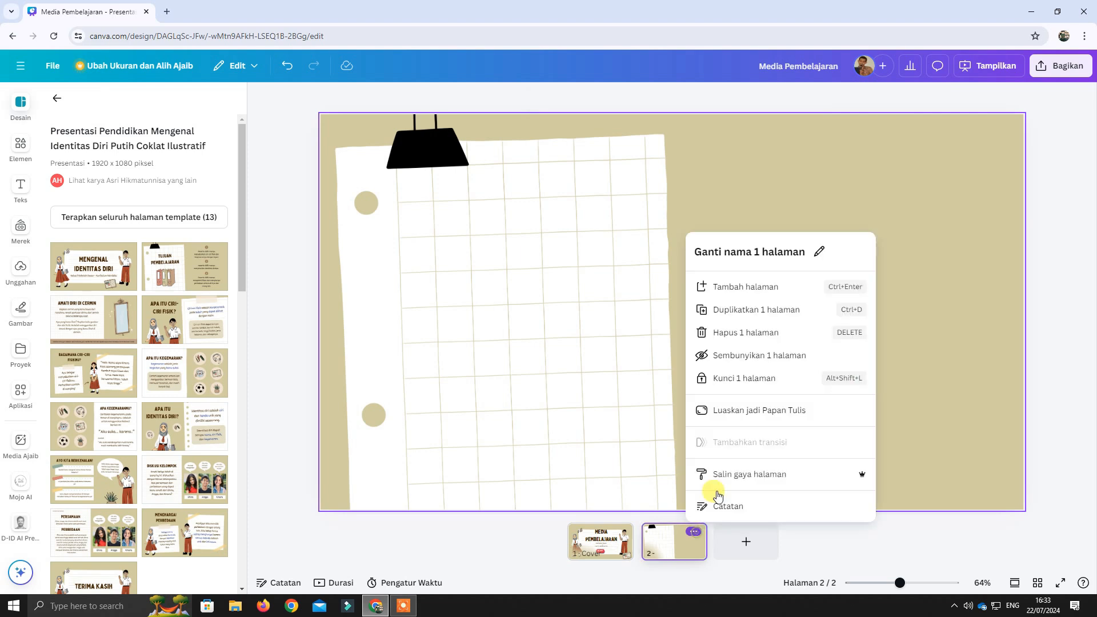
click(786, 262)
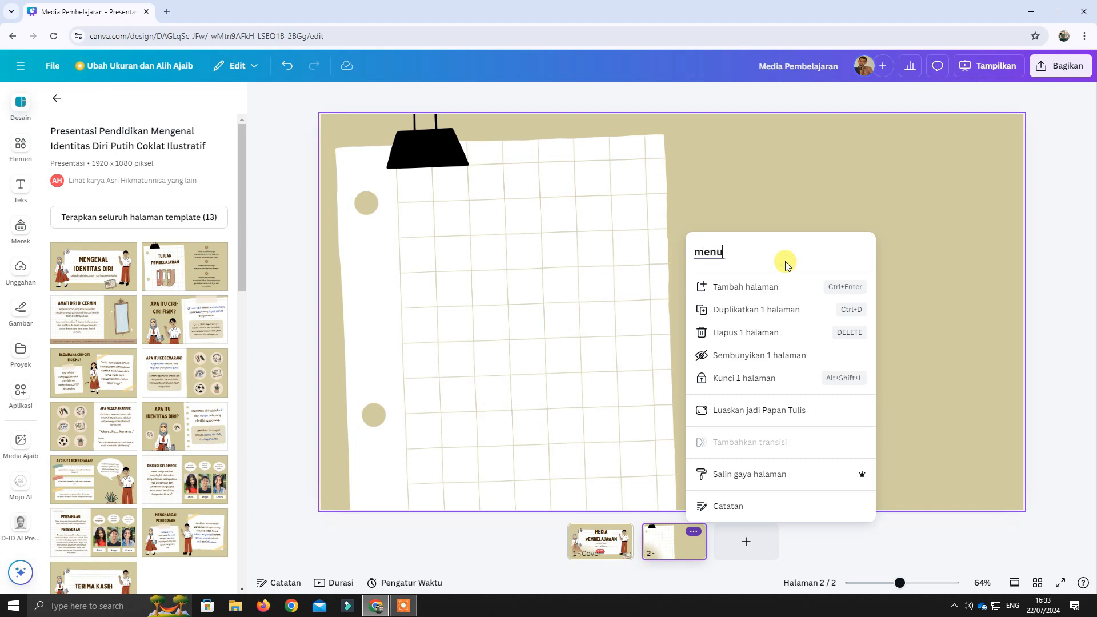
click(835, 180)
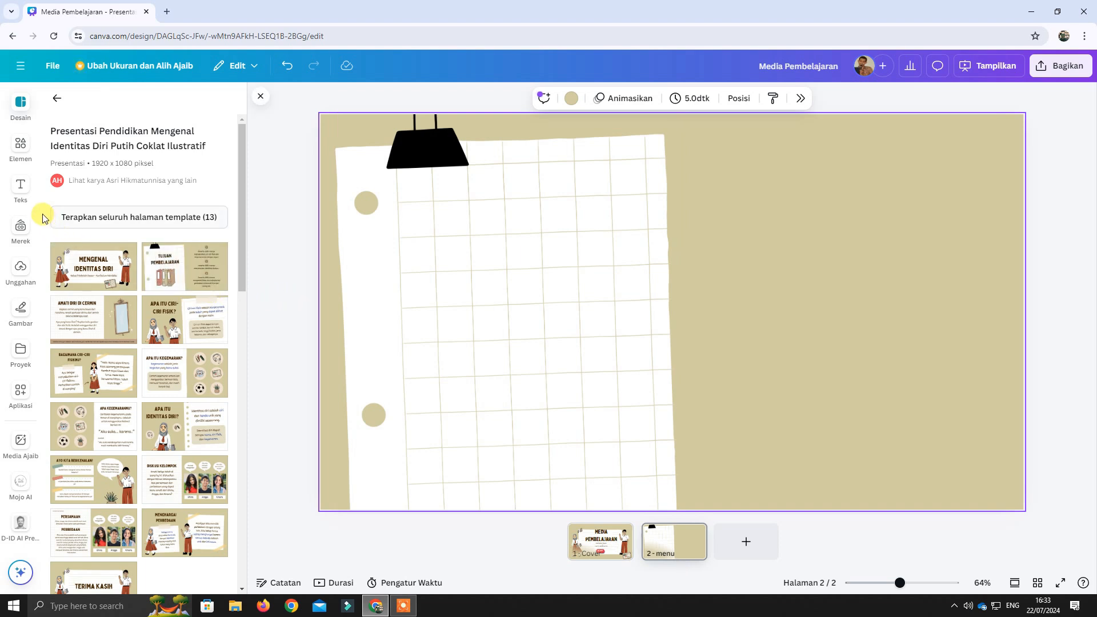
Add a heading reading "Menu" to page 2 and place it near the top centre of the page.
click(22, 188)
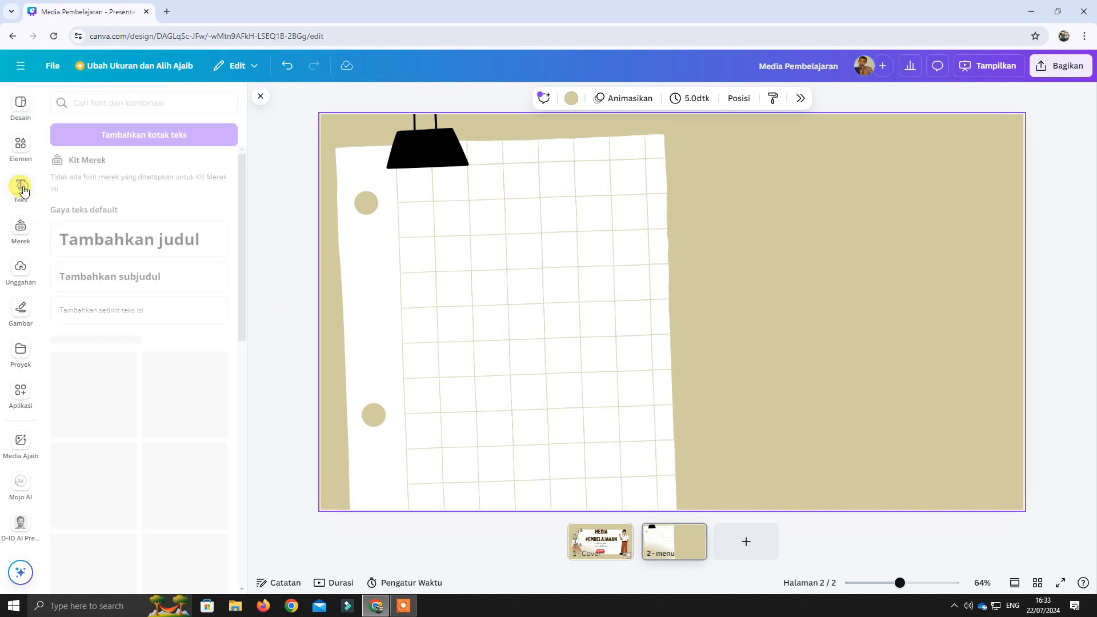
click(161, 247)
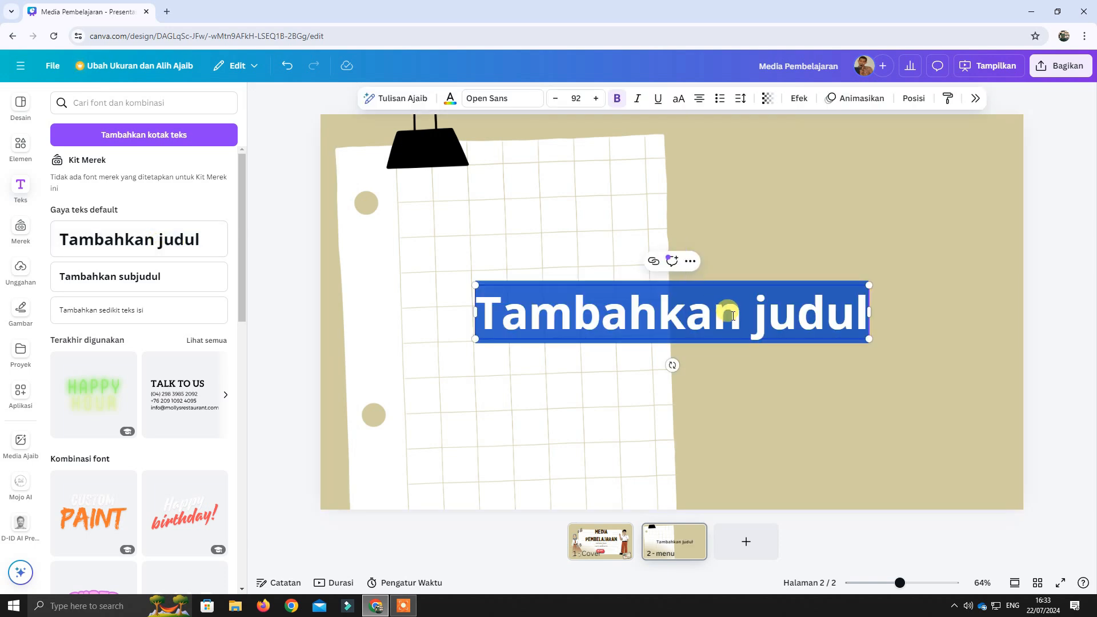
text(Meni)
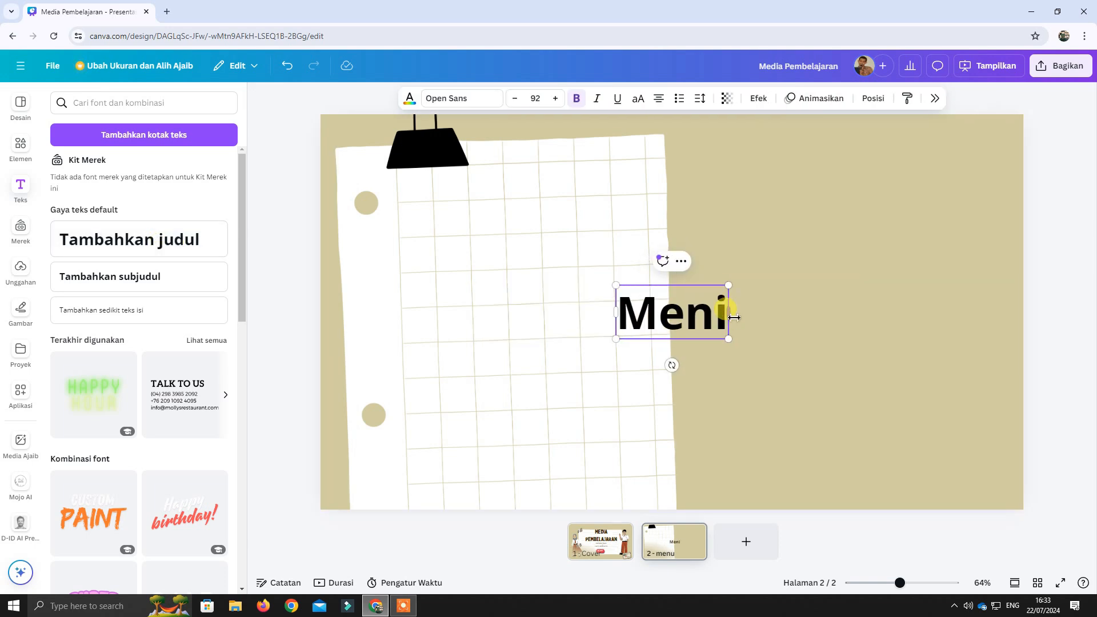
key(BackSpace)
text(u)
click(752, 317)
click(704, 323)
drag(704, 323, 698, 184)
click(632, 277)
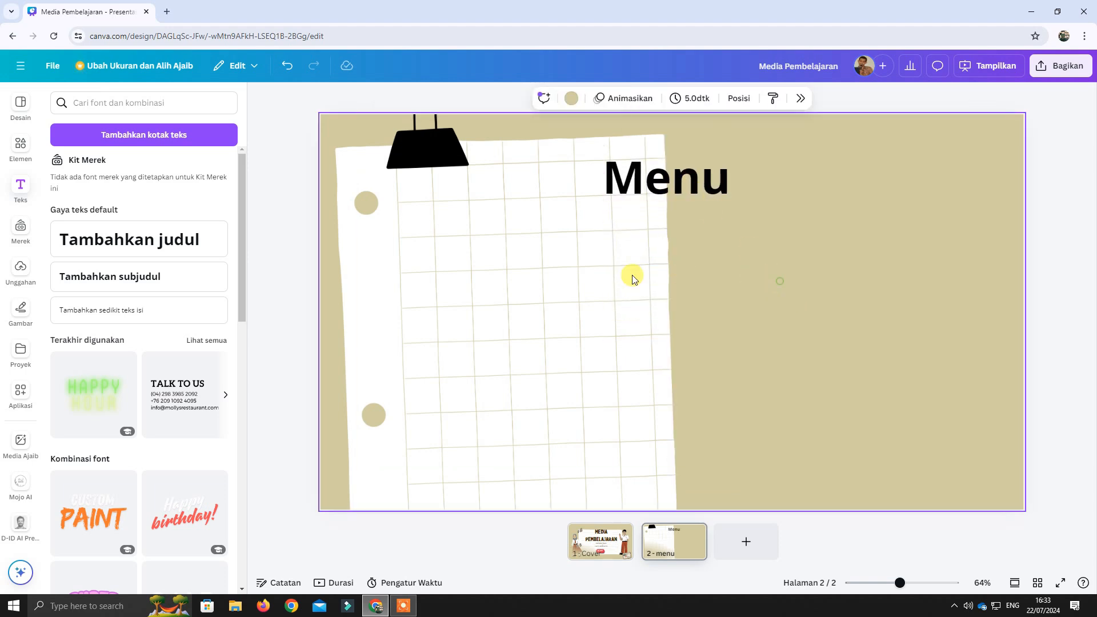
Search the elements for "Kotak persegi" and add the pink 3D rectangle from the graphics to the page.
click(22, 149)
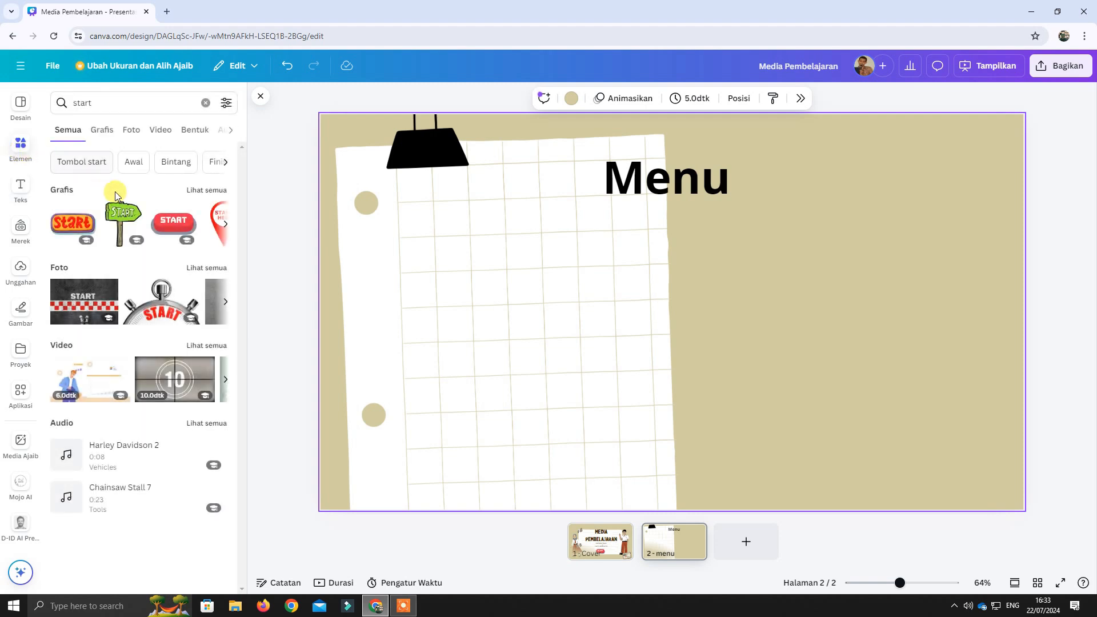
click(102, 102)
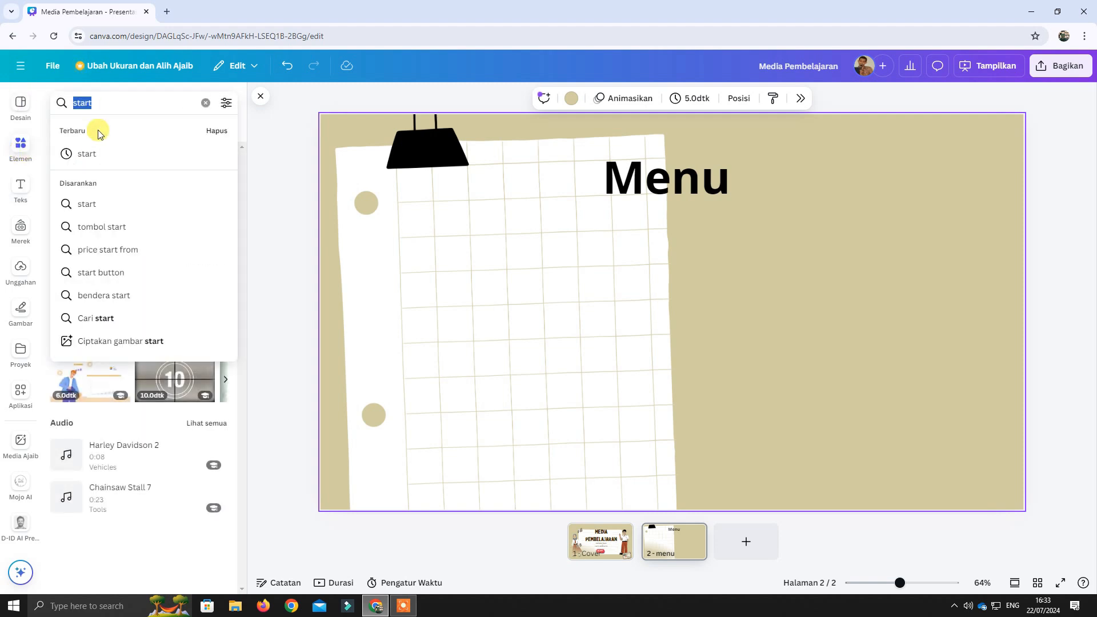
text(kotak)
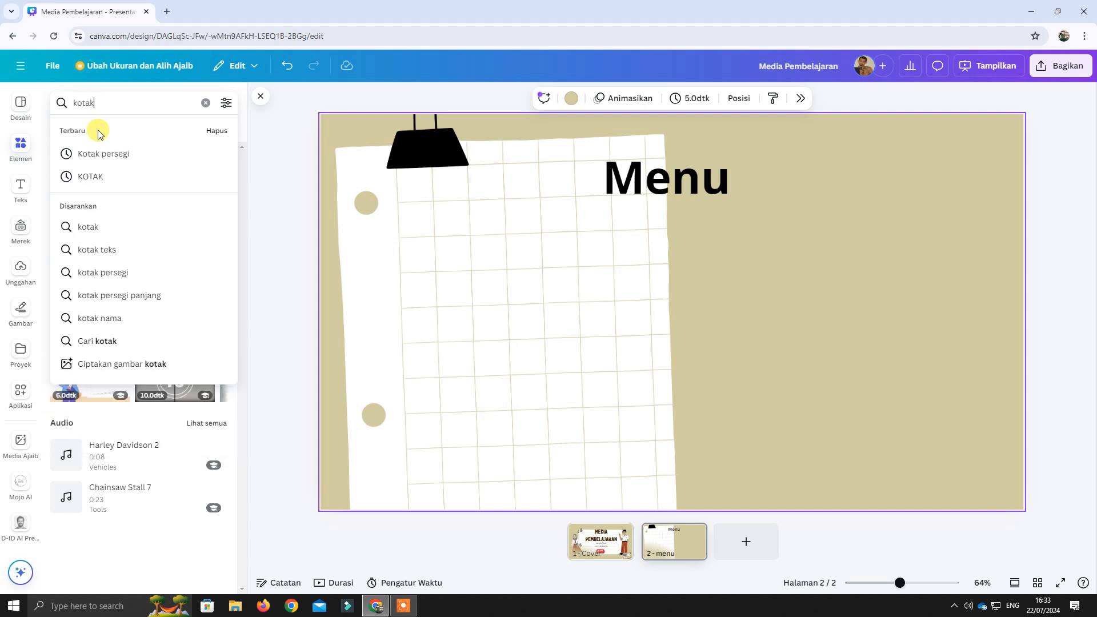
click(98, 153)
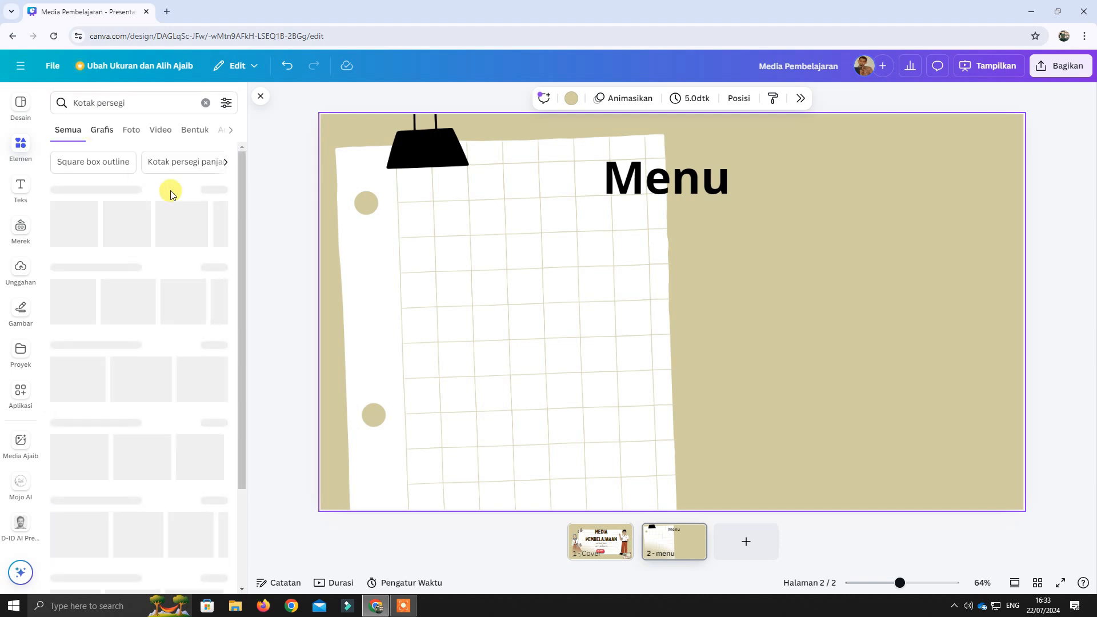
scroll(242, 256, down, 3)
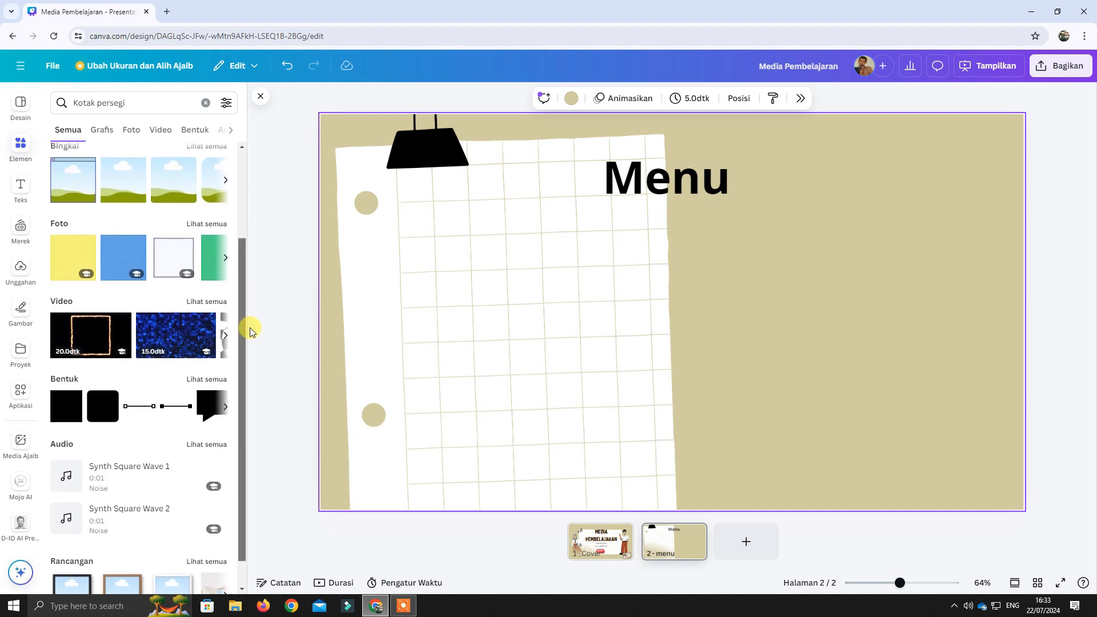
scroll(253, 302, up, 3)
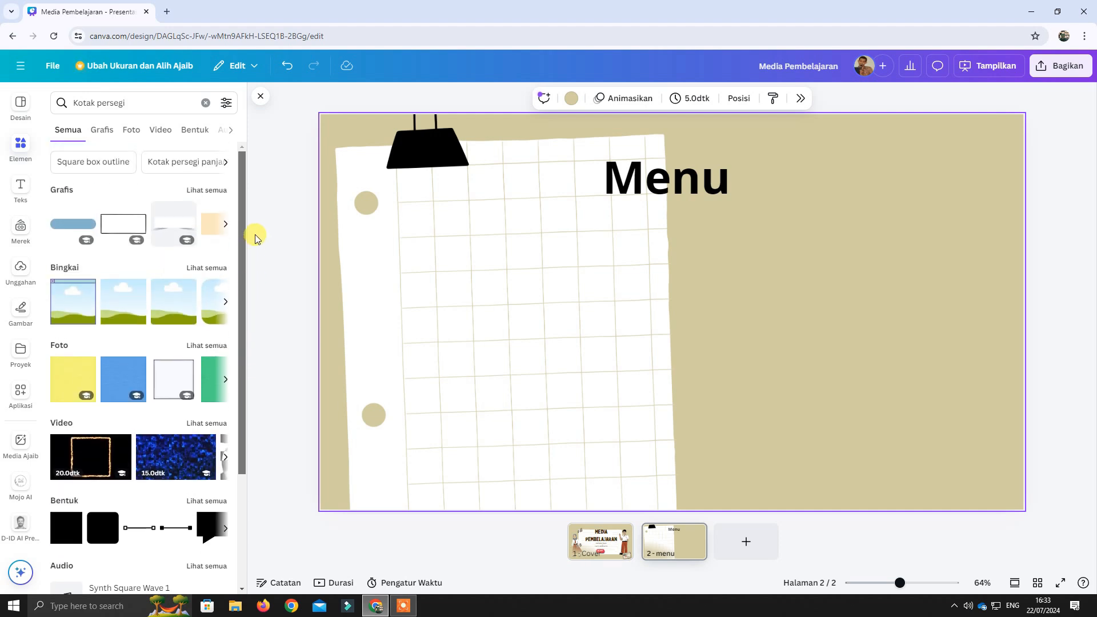
click(204, 193)
scroll(214, 273, down, 1)
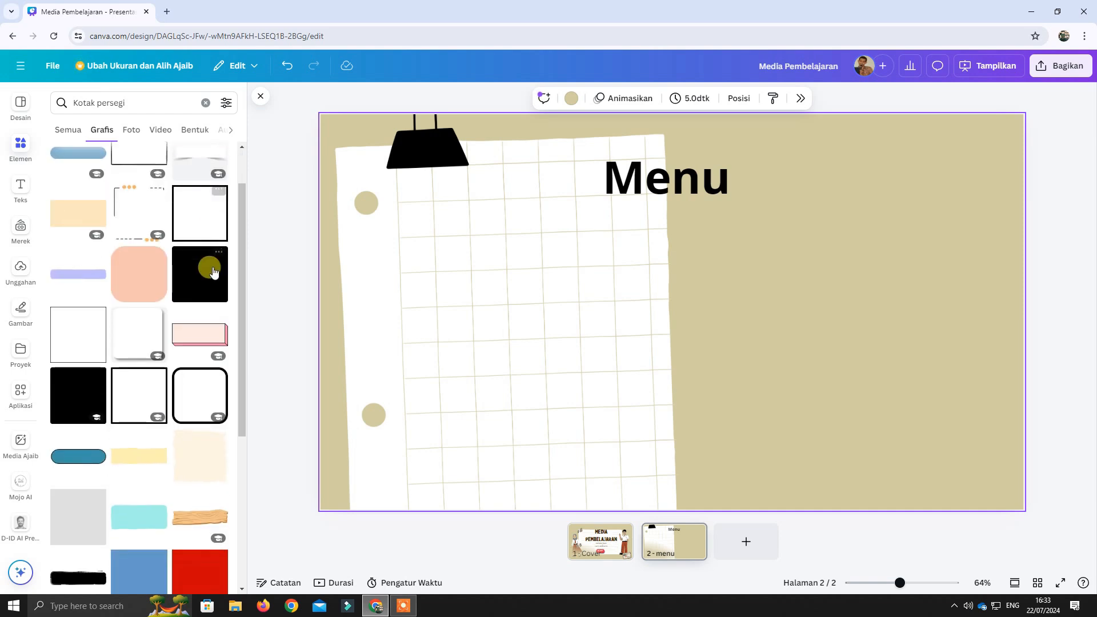
scroll(206, 303, down, 1)
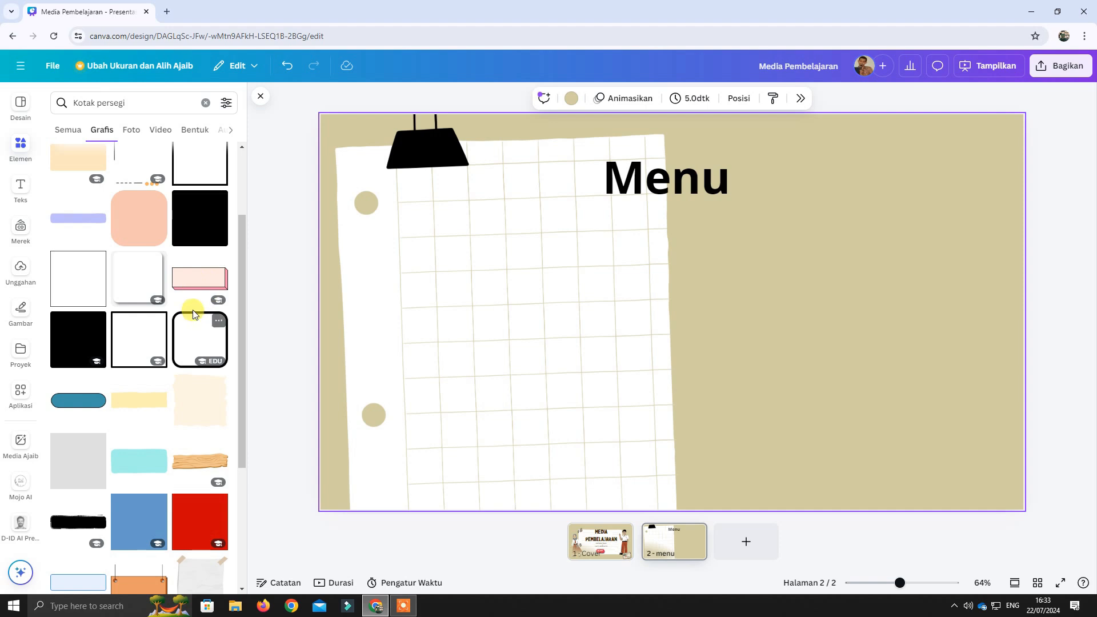
click(200, 288)
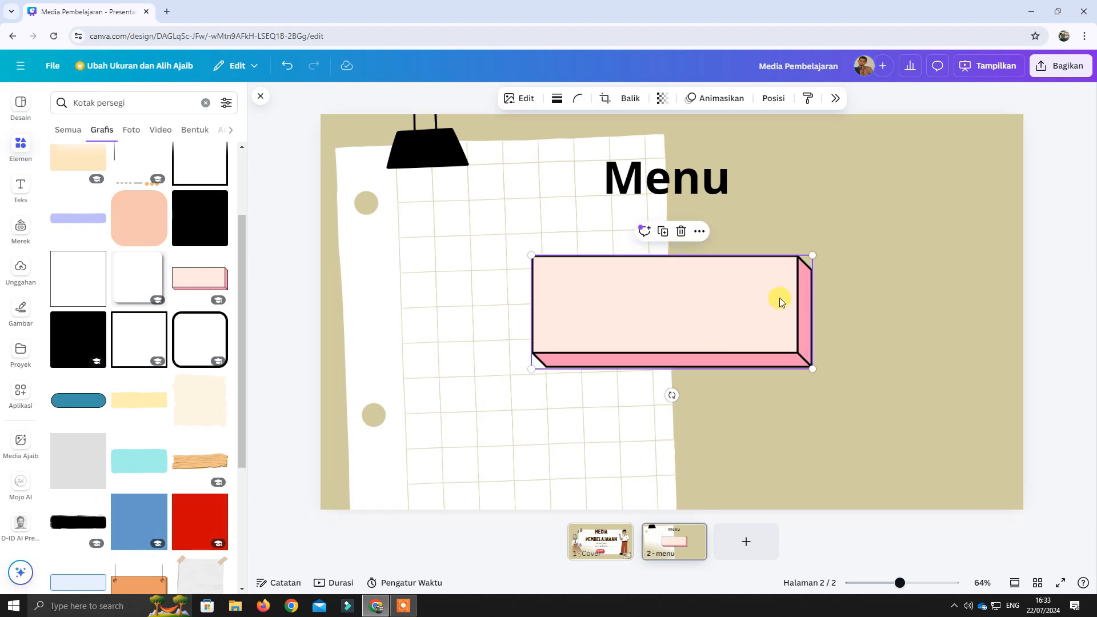
Shrink the pink box, place it below and left of the "Menu" heading, and put a duplicate level with it on the right.
drag(812, 256, 577, 219)
drag(568, 264, 577, 271)
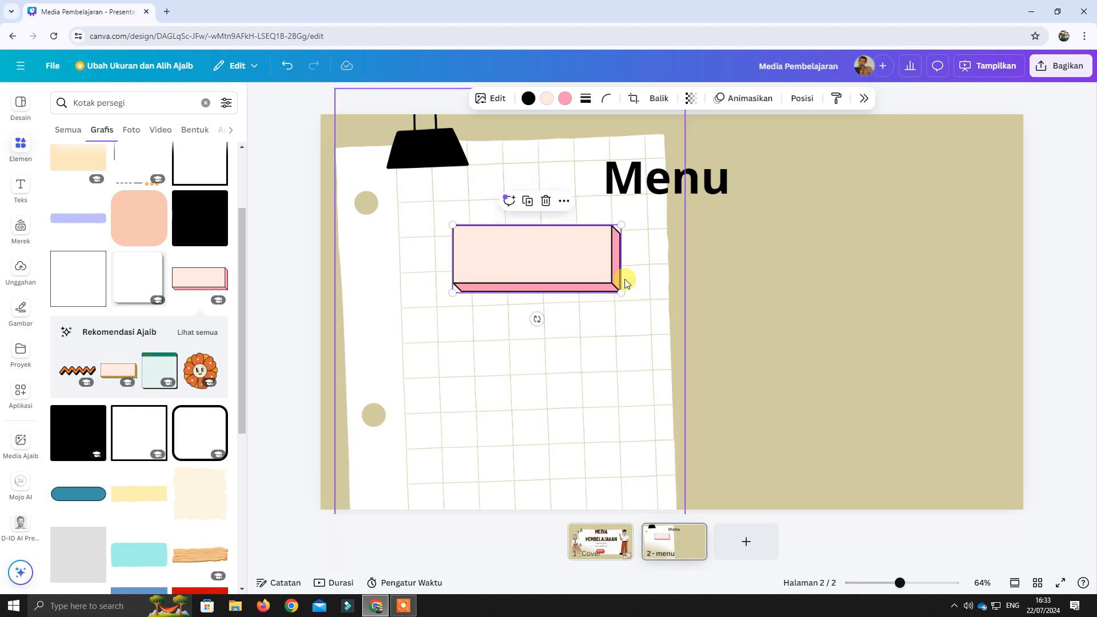
key(ctrl+d)
drag(583, 269, 801, 261)
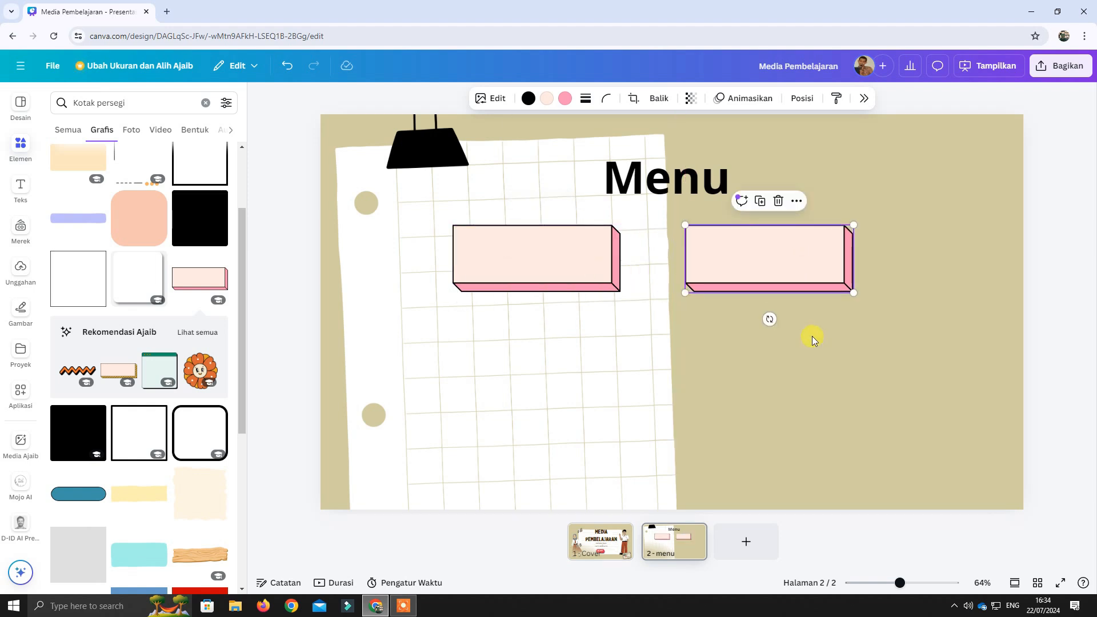
click(810, 337)
drag(882, 351, 433, 215)
drag(537, 249, 553, 291)
key(ctrl+z)
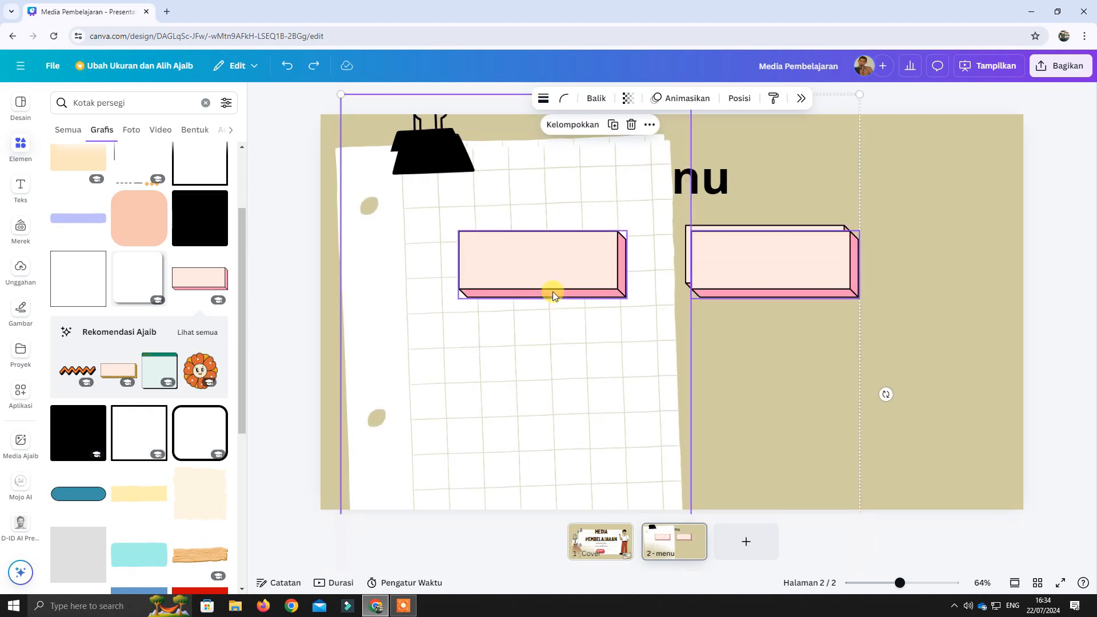
click(564, 255)
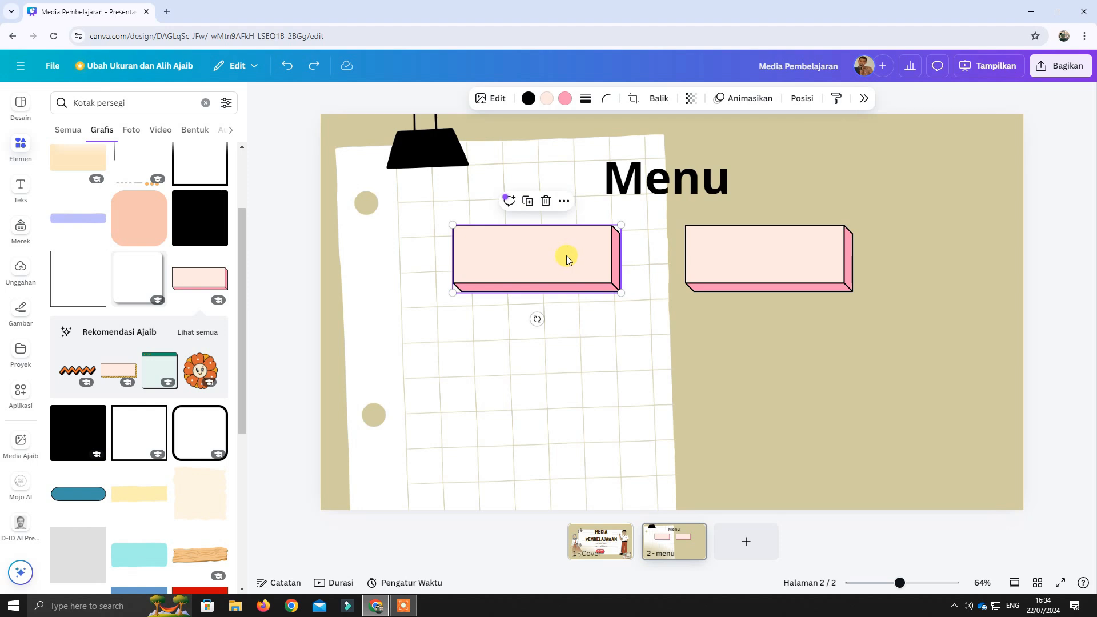
click(831, 263)
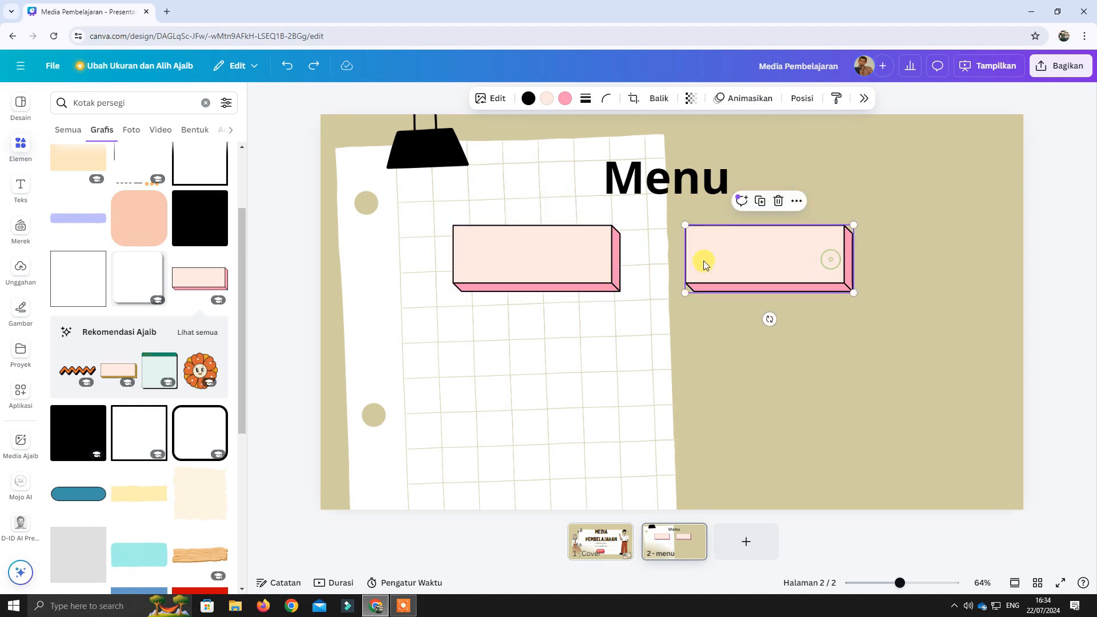
click(578, 251)
click(798, 342)
drag(842, 354, 585, 245)
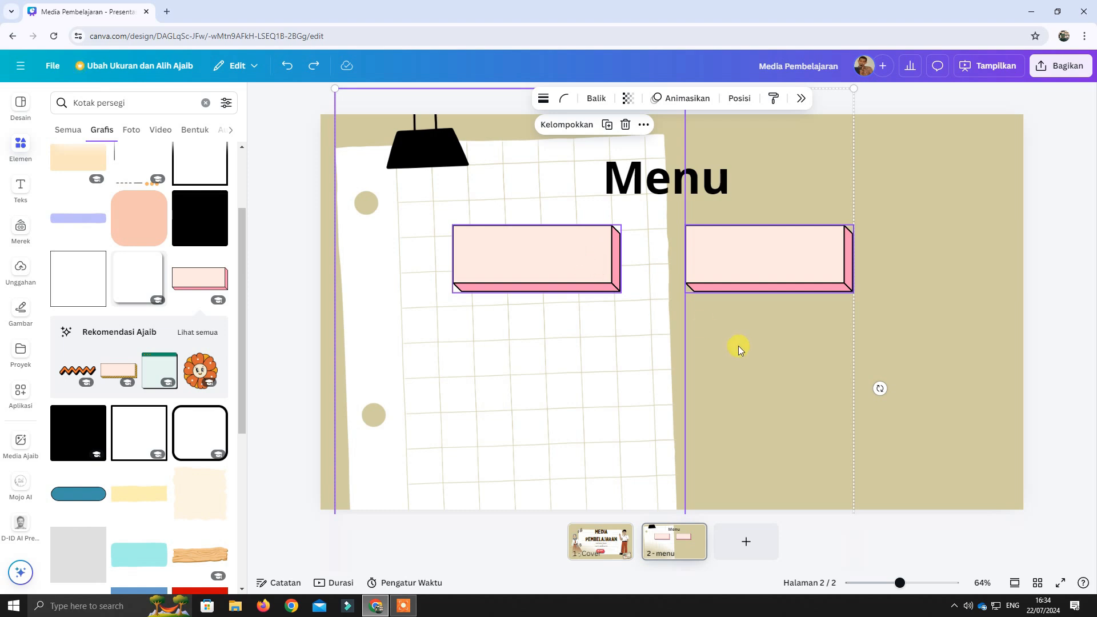
click(739, 349)
Duplicate each of the two pink boxes and place the copies directly below them as a second row.
click(571, 264)
key(ctrl+d)
drag(574, 264, 571, 362)
click(794, 259)
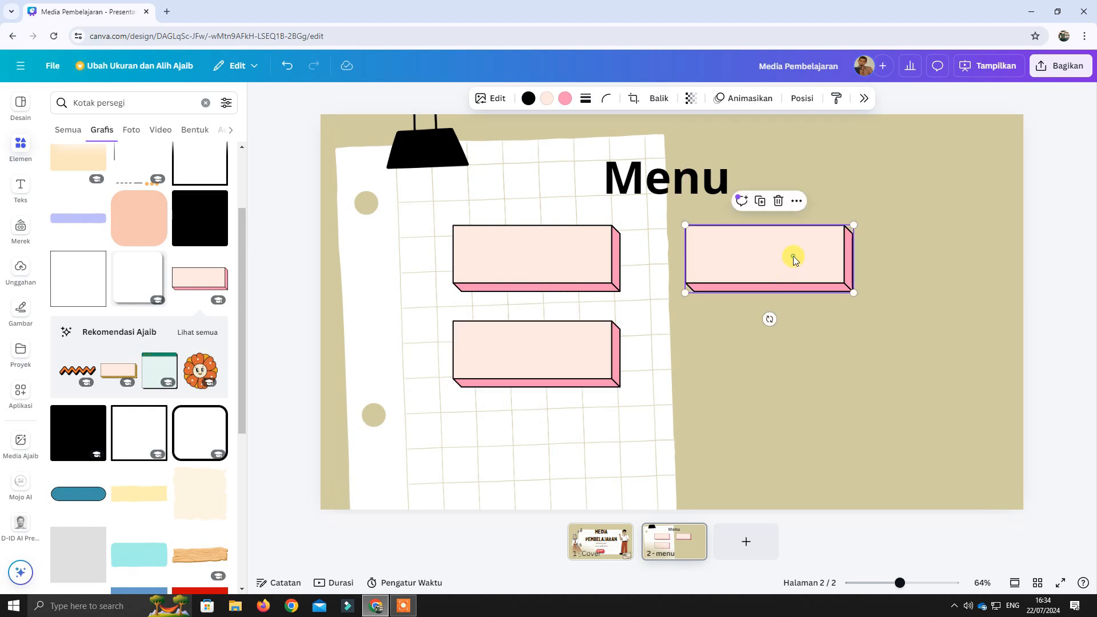
key(ctrl+d)
drag(796, 262, 793, 350)
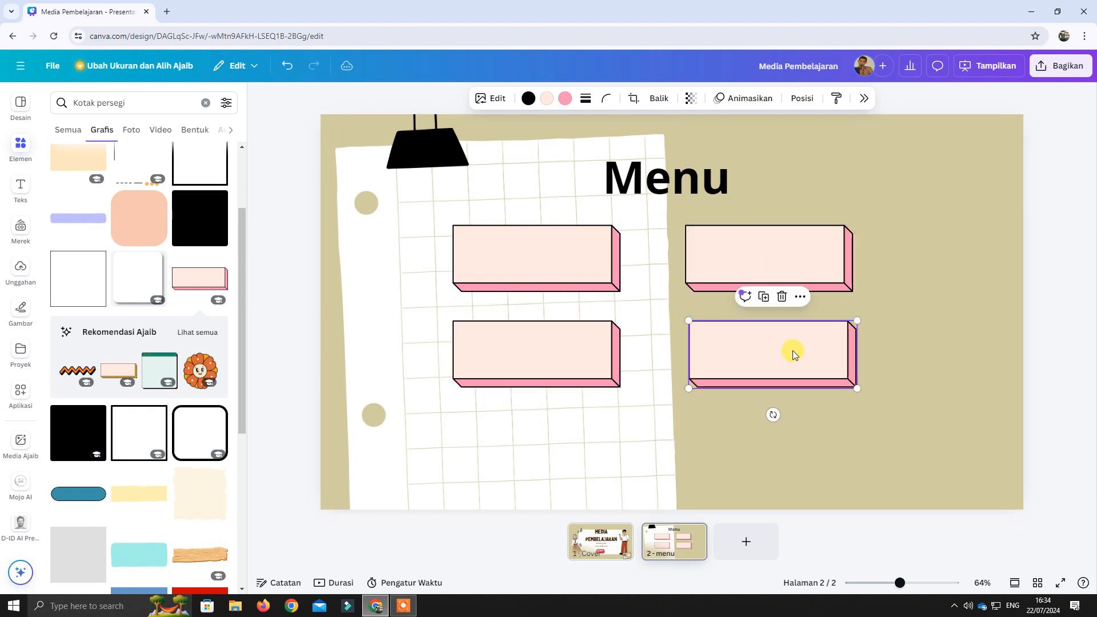
click(909, 333)
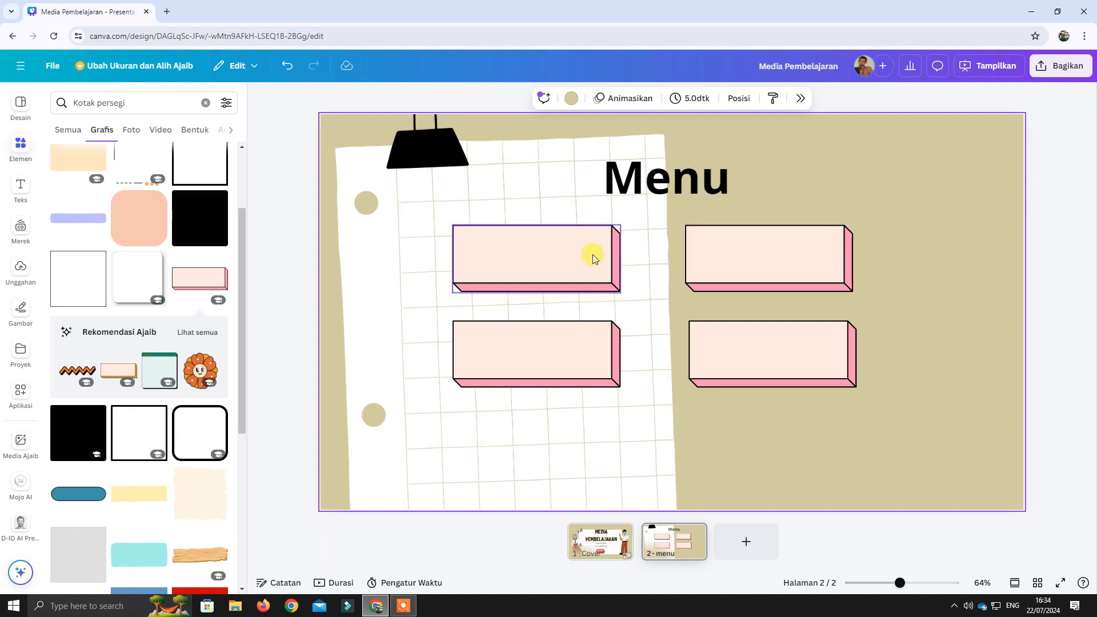
Add another heading, shrink it to about size 52.7, and change its text to "Petunjuk".
click(20, 189)
click(123, 246)
drag(869, 284, 700, 309)
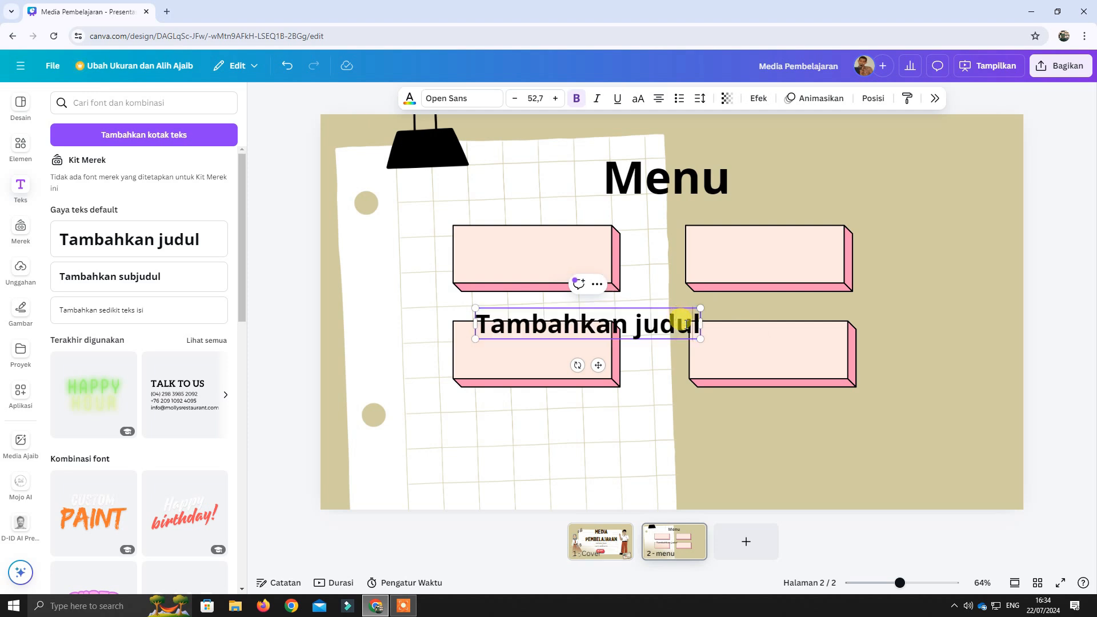
double_click(686, 324)
text(Petu)
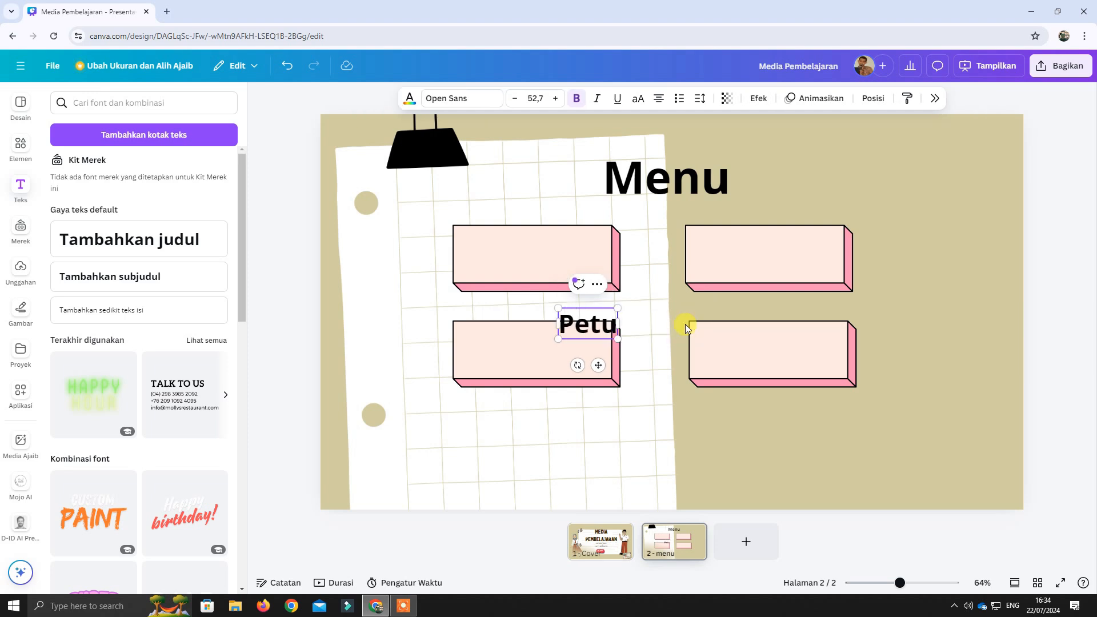
text(njuk)
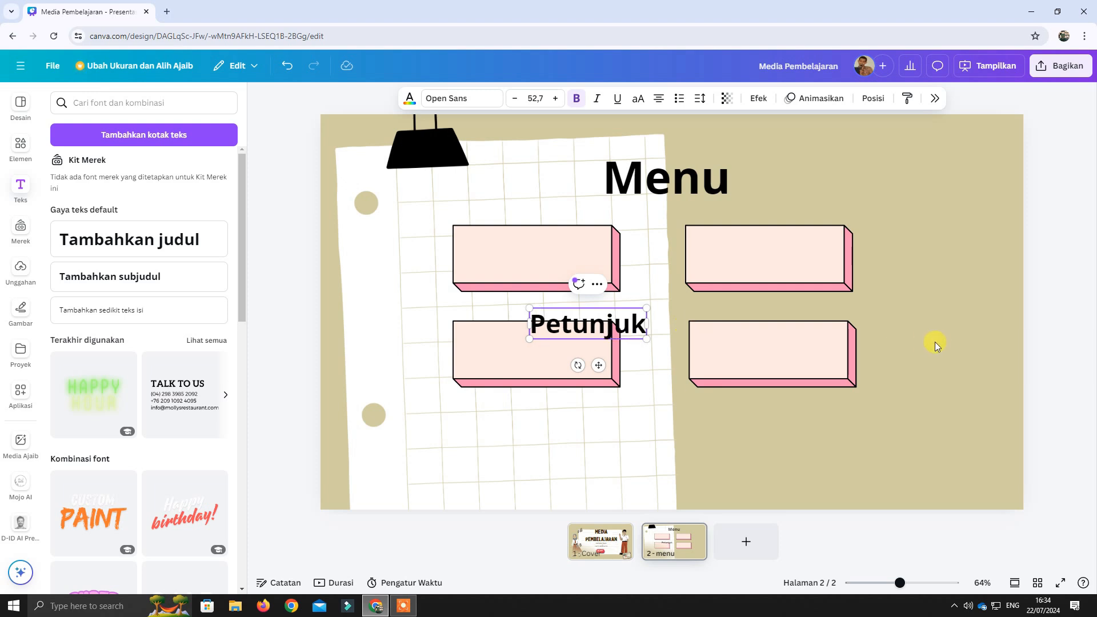
click(935, 341)
Move the "Petunjuk" text onto the upper-left pink box, centred inside it.
click(641, 334)
drag(624, 318, 576, 253)
click(901, 310)
click(582, 257)
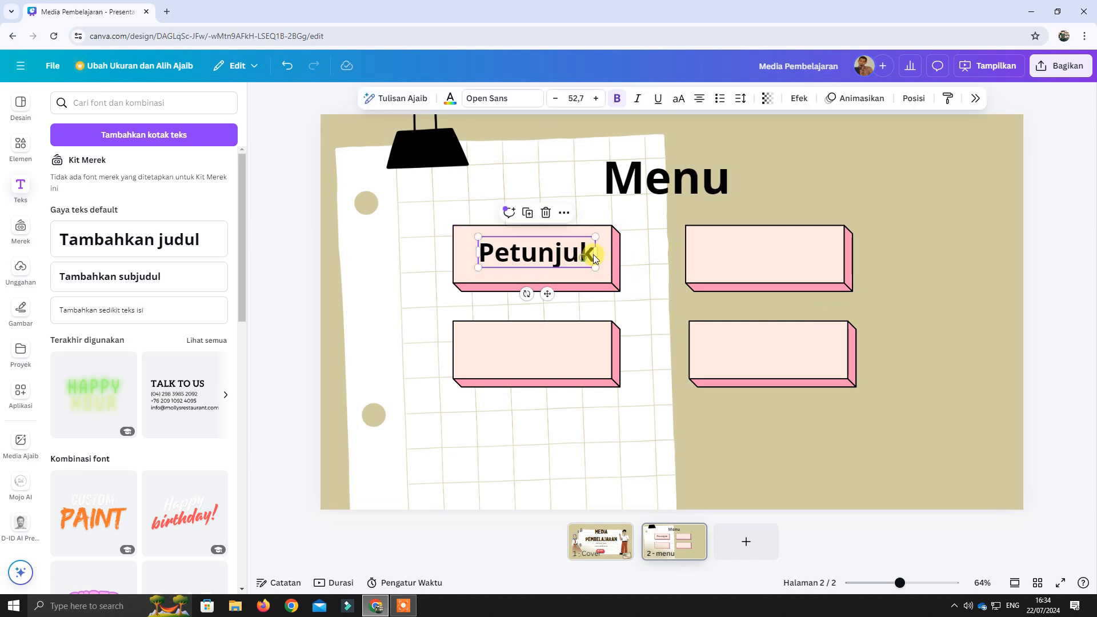
Add a heading reading "Materi", fit it on one line, and place it inside the upper-right pink box.
click(199, 252)
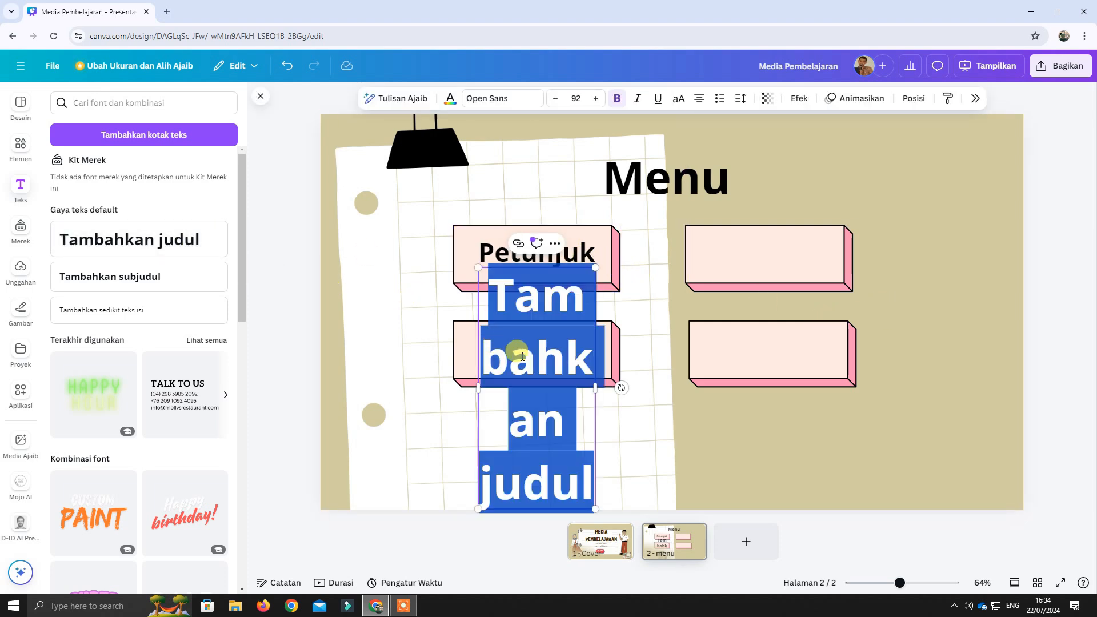
text(Materi)
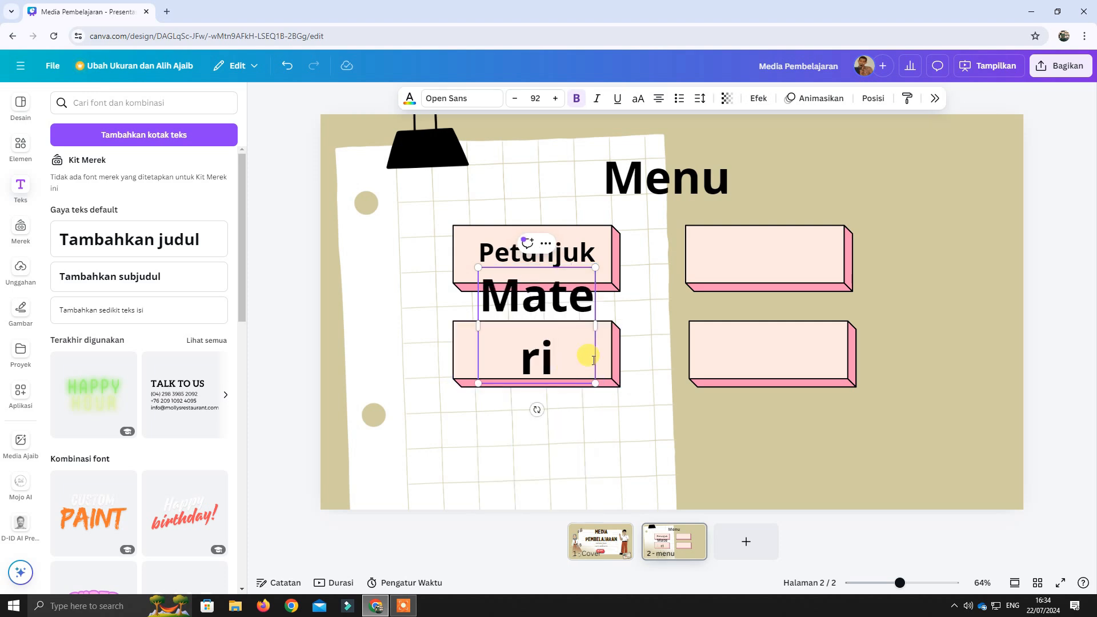
drag(595, 325, 805, 262)
click(854, 309)
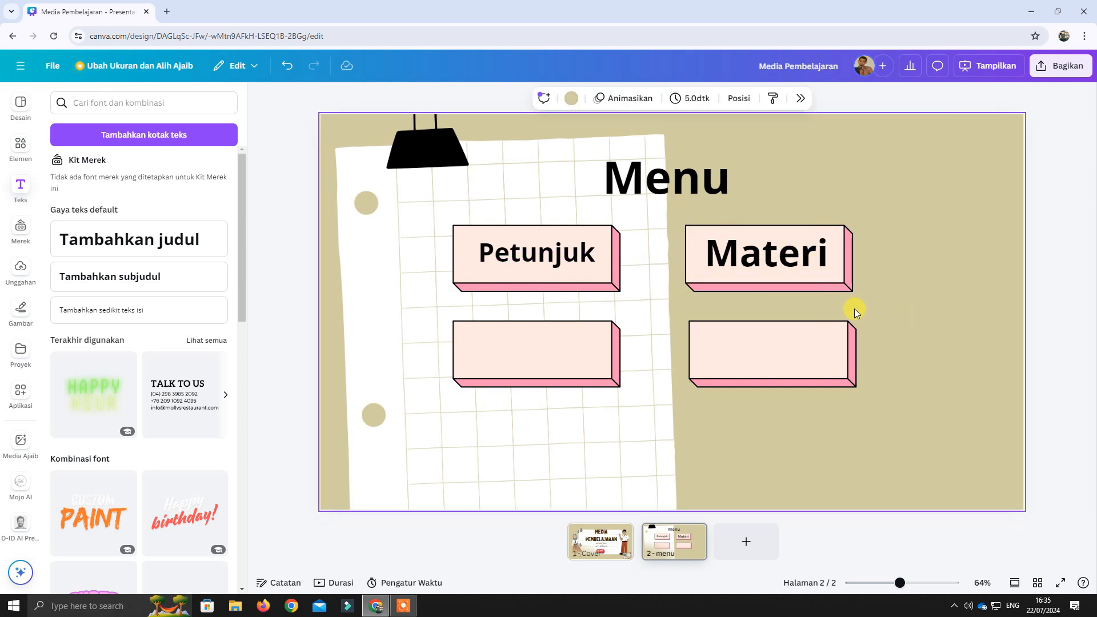
Add a heading reading "Latihan Soal", shrink it to about size 47.4, and place it inside the lower-left pink box.
click(155, 250)
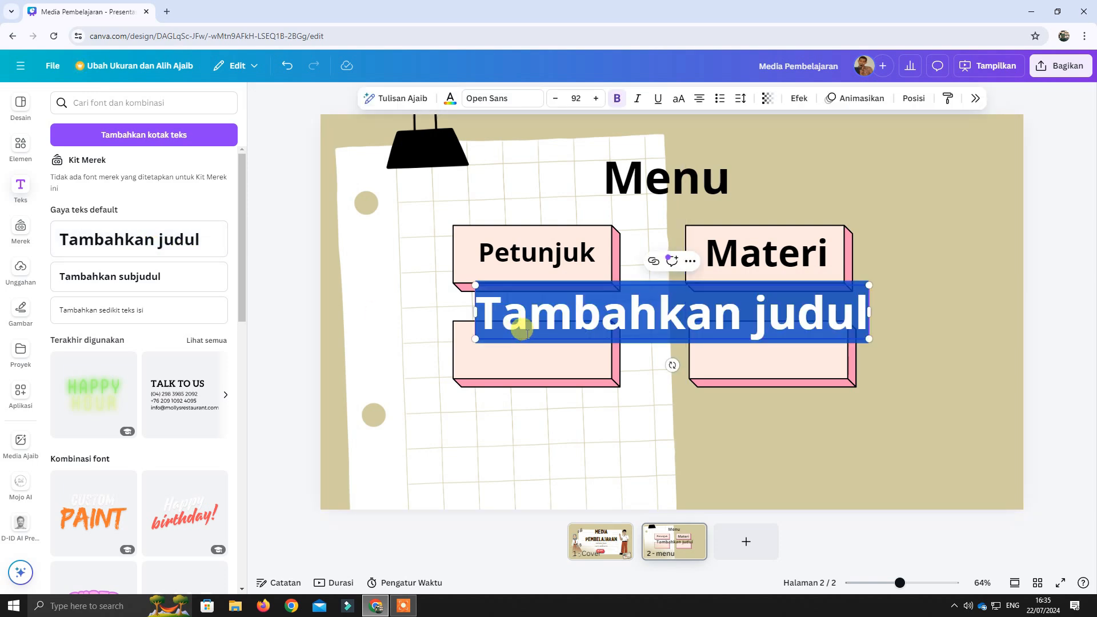
text(Latiha)
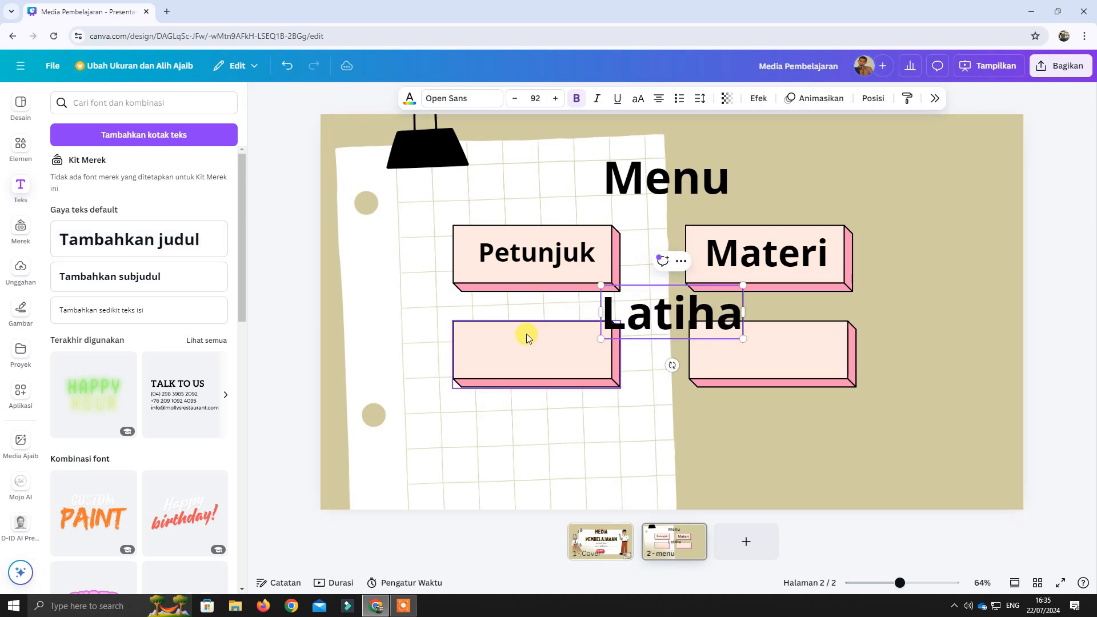
text(n Soal)
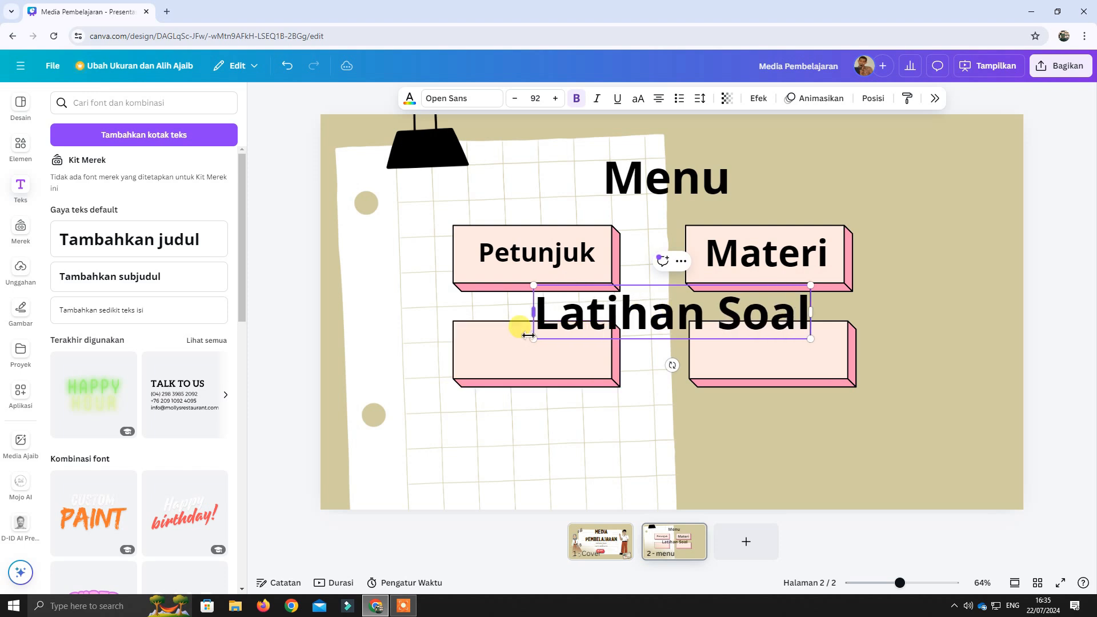
click(905, 339)
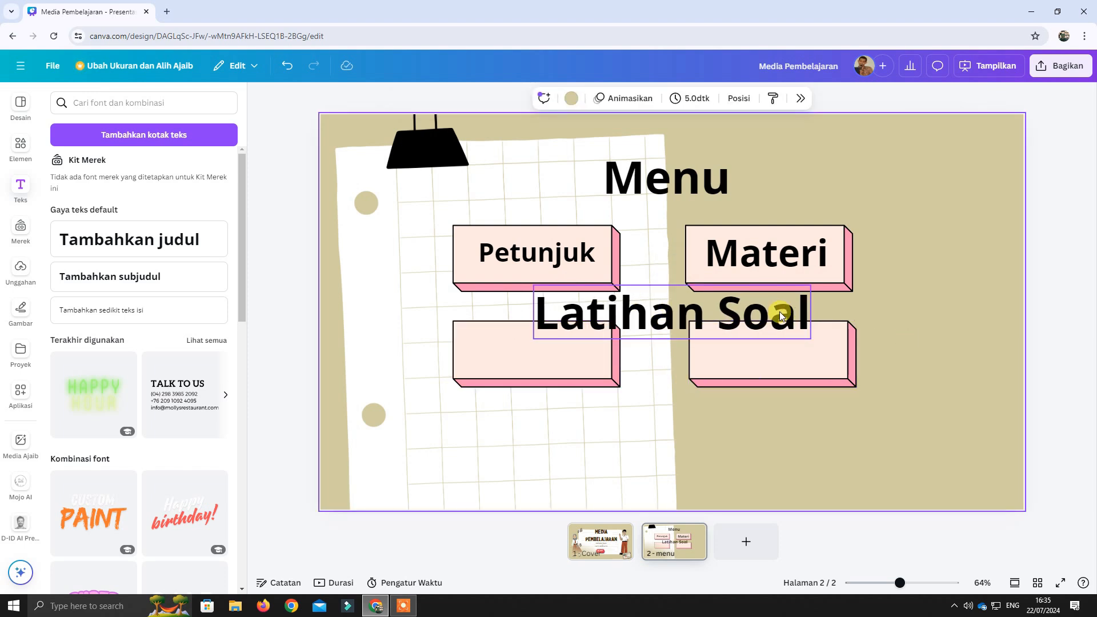
click(779, 311)
drag(812, 286, 585, 352)
click(704, 416)
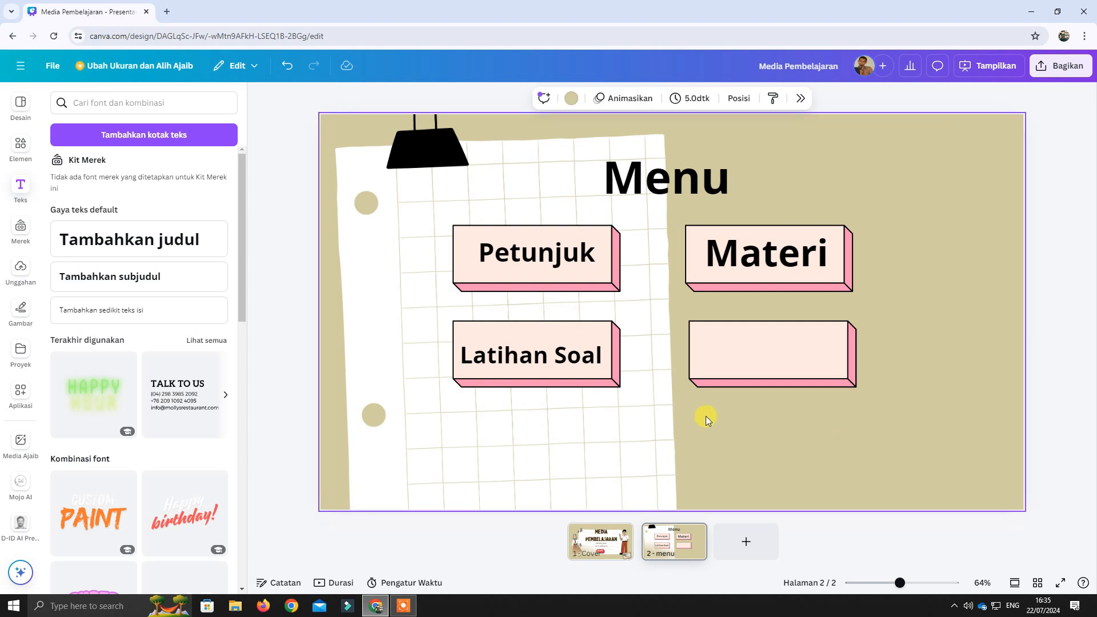
Add a heading reading "Quiz" and place it centred inside the lower-right pink box.
click(191, 240)
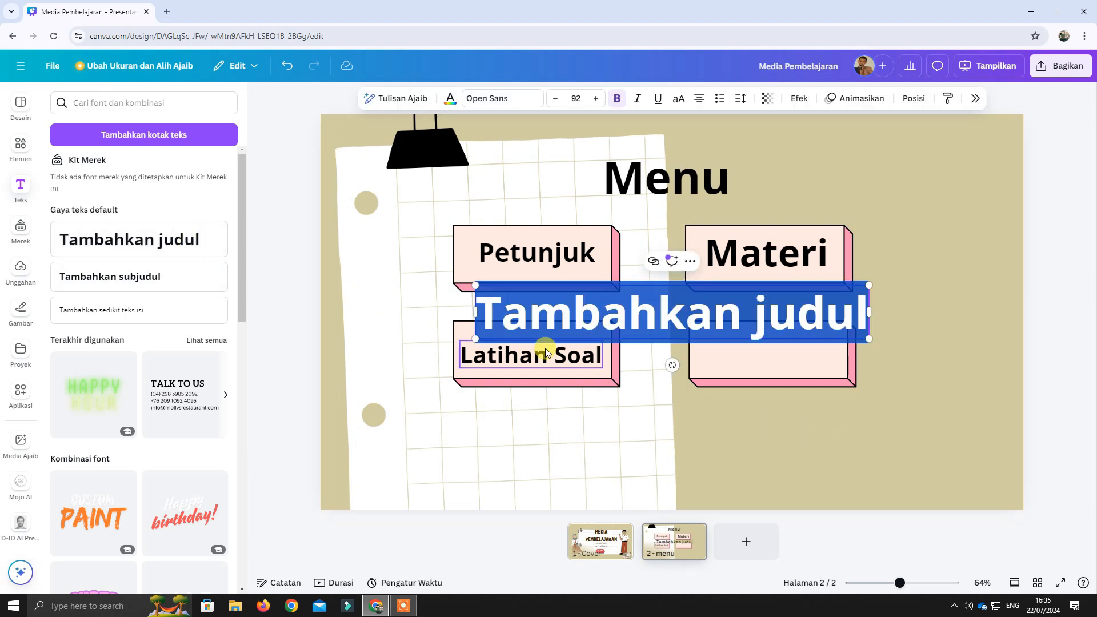
text(Quiz)
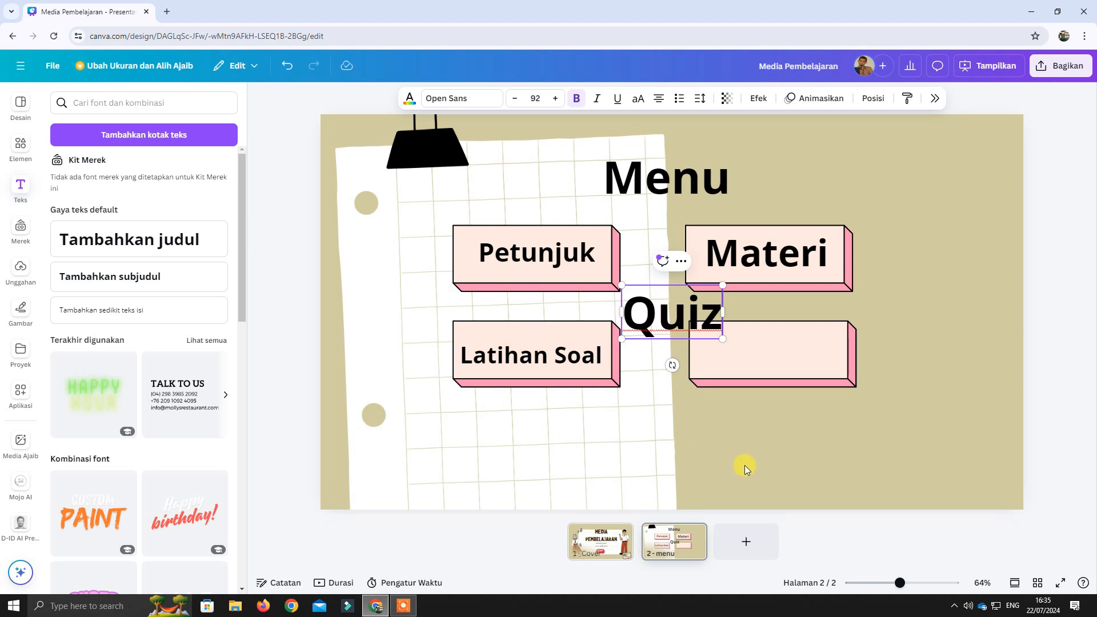
drag(680, 314, 780, 348)
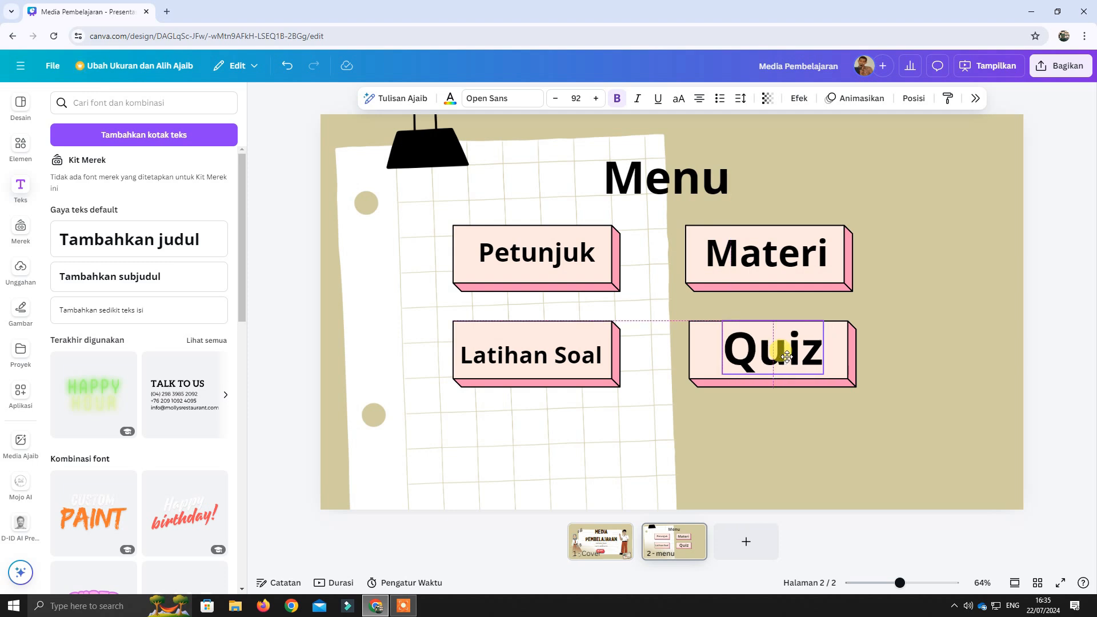
click(871, 404)
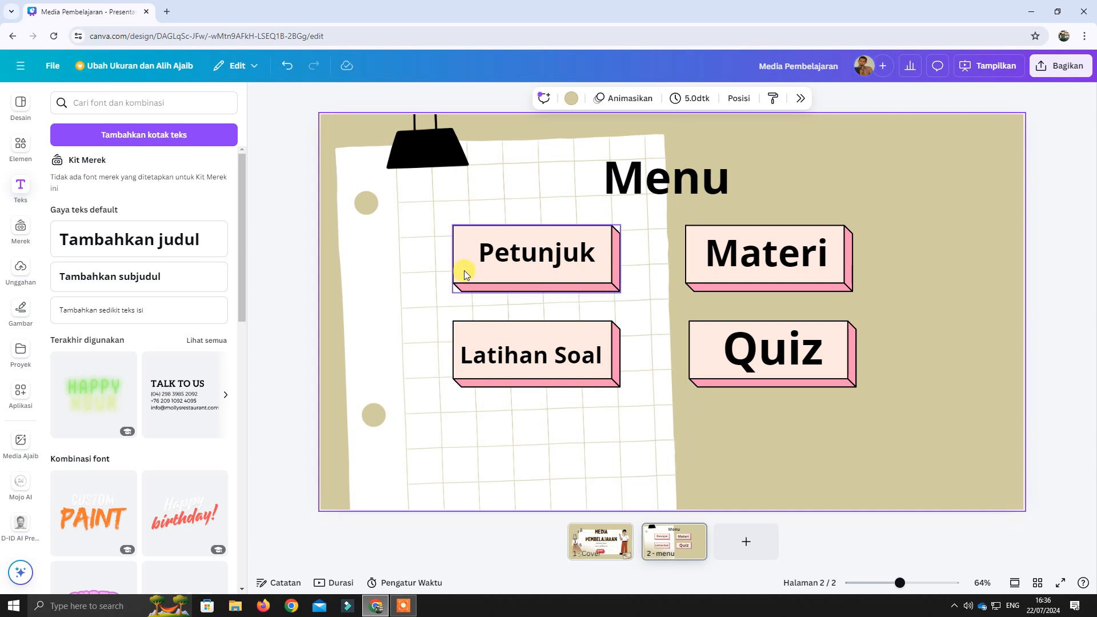
Group the "Petunjuk" text with its pink box, and group the "Materi" text with its own box.
click(464, 255)
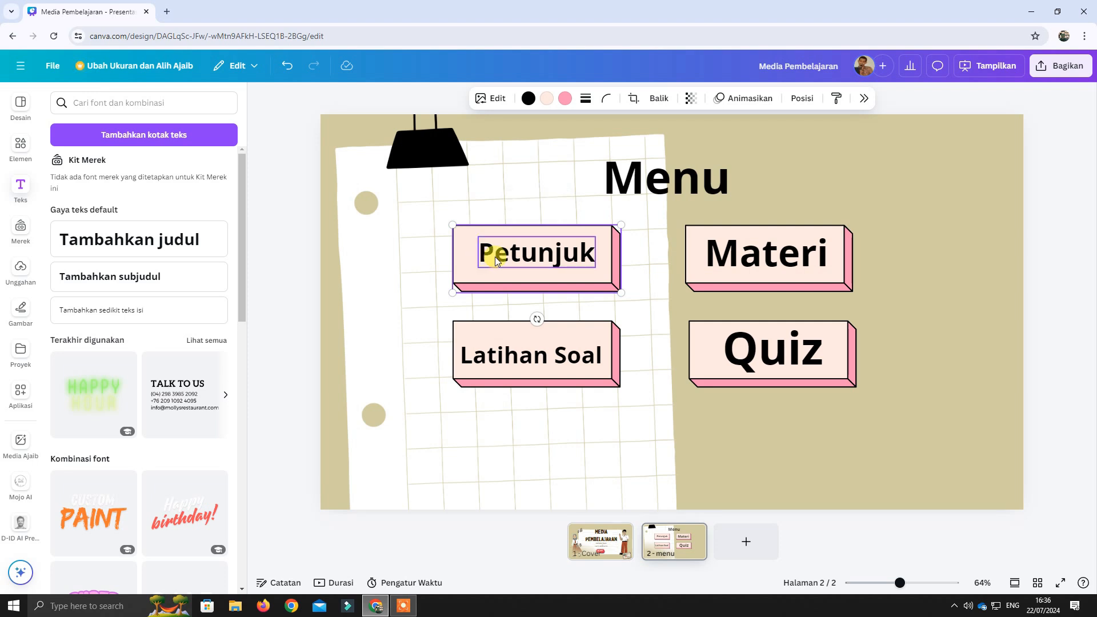
click(525, 258)
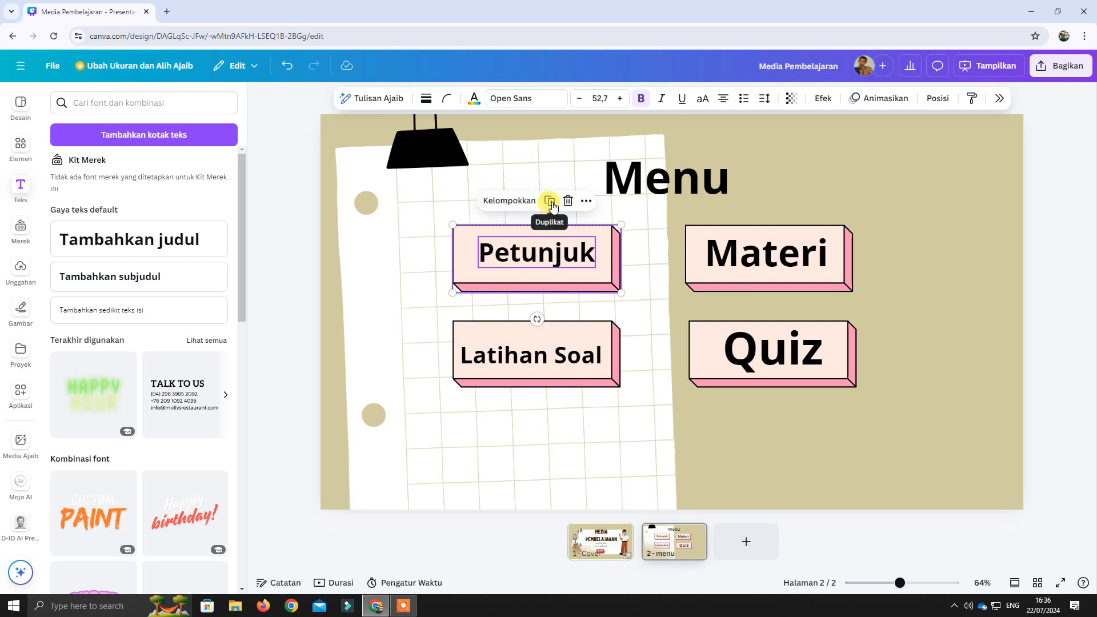
click(518, 207)
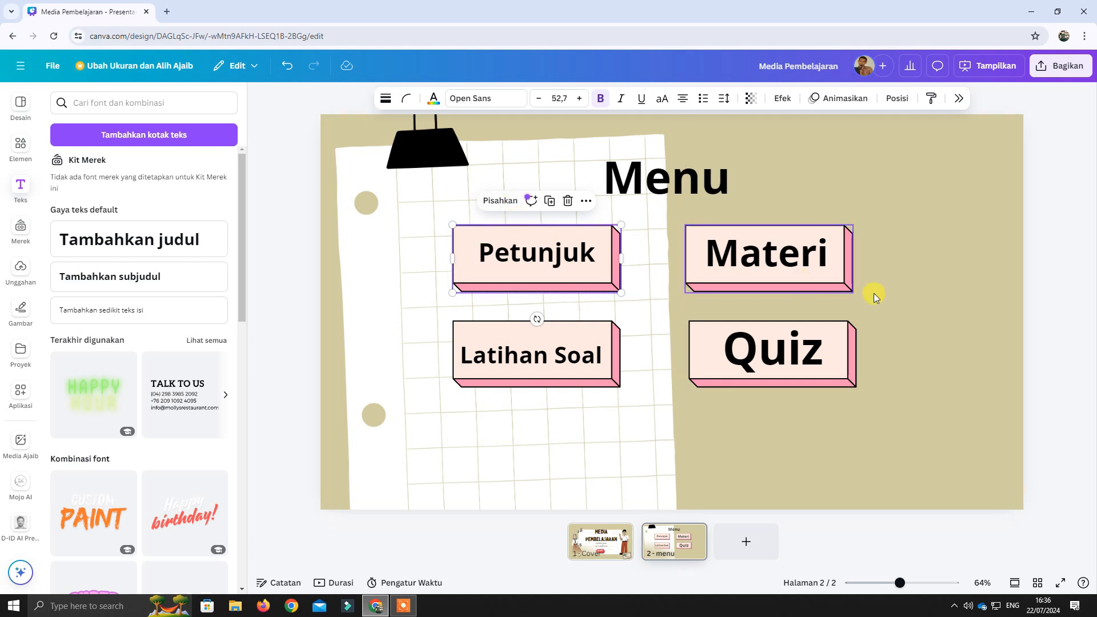
click(895, 294)
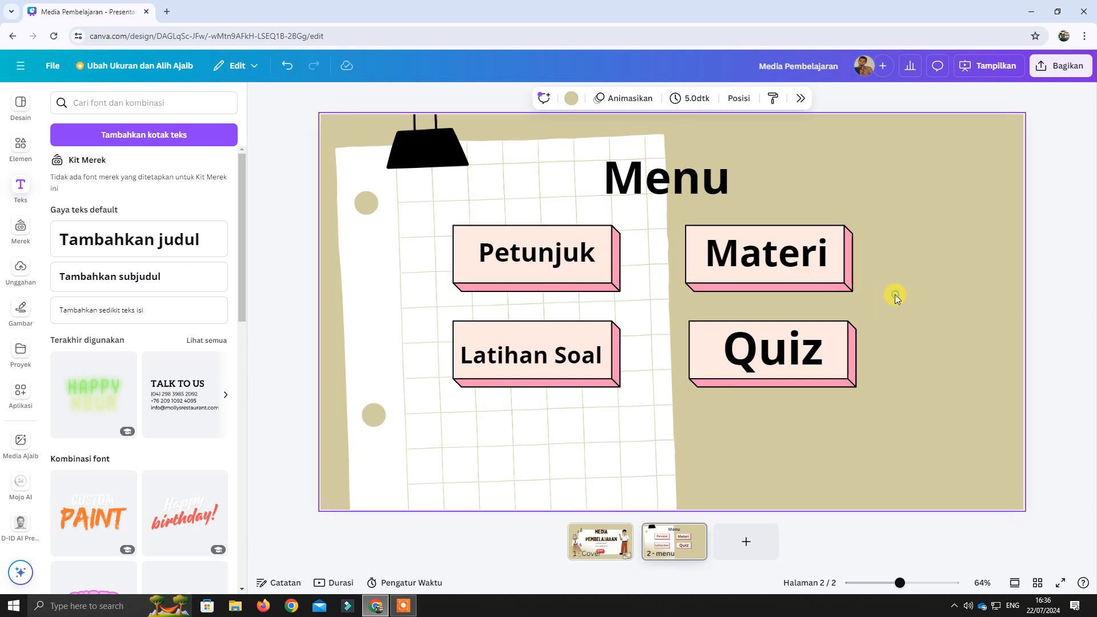
click(698, 279)
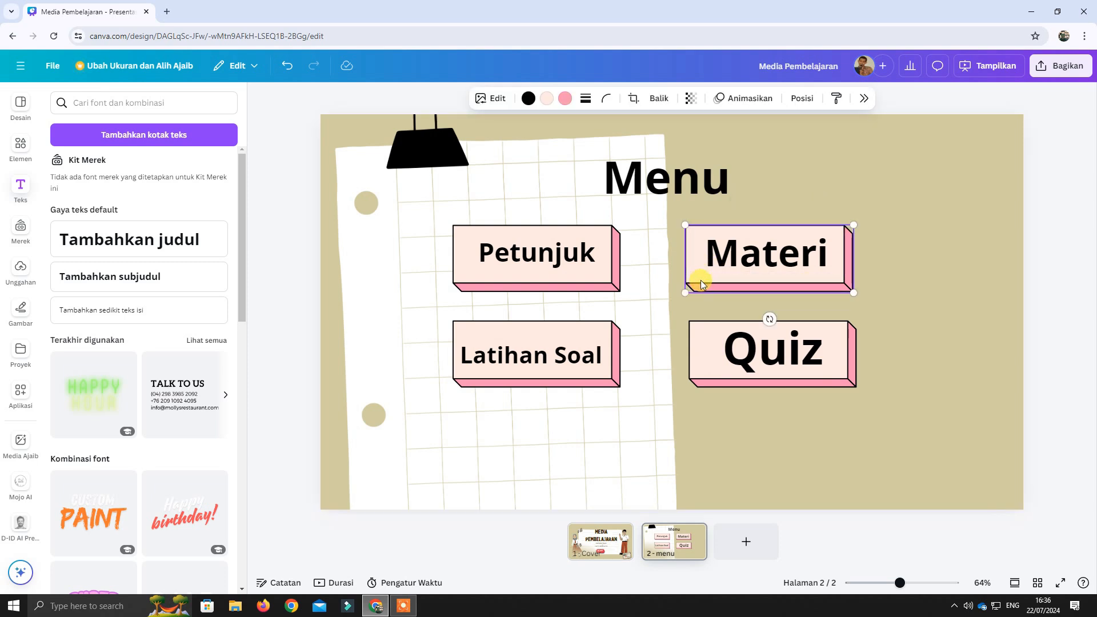
shift+click(727, 259)
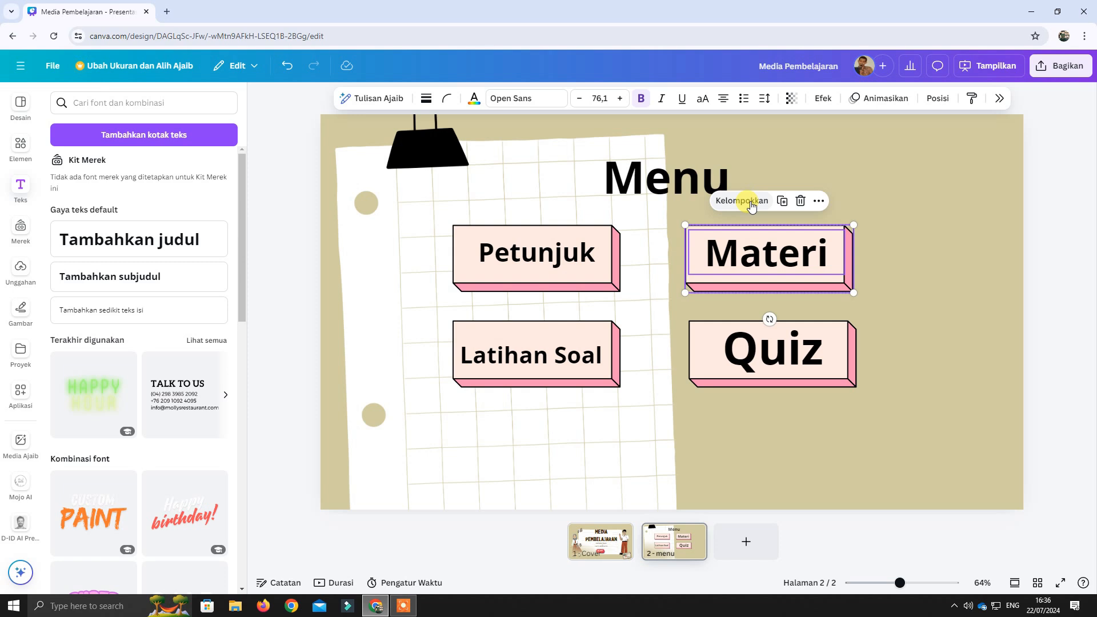
click(904, 328)
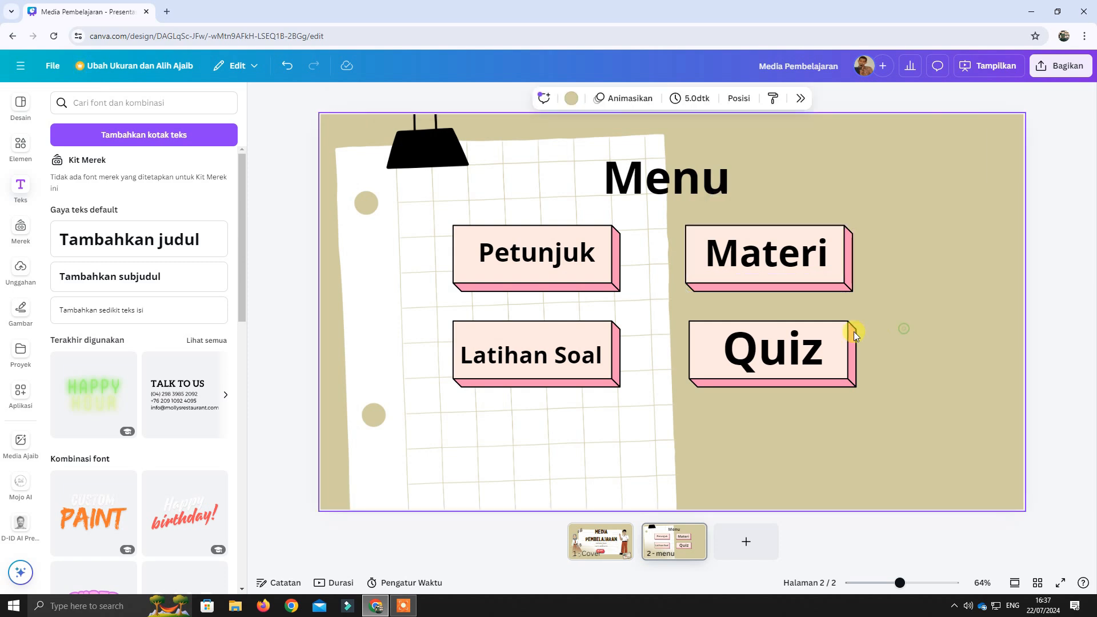
Group the "Latihan Soal" text with its pink box, and group the "Quiz" text with its own box.
click(480, 334)
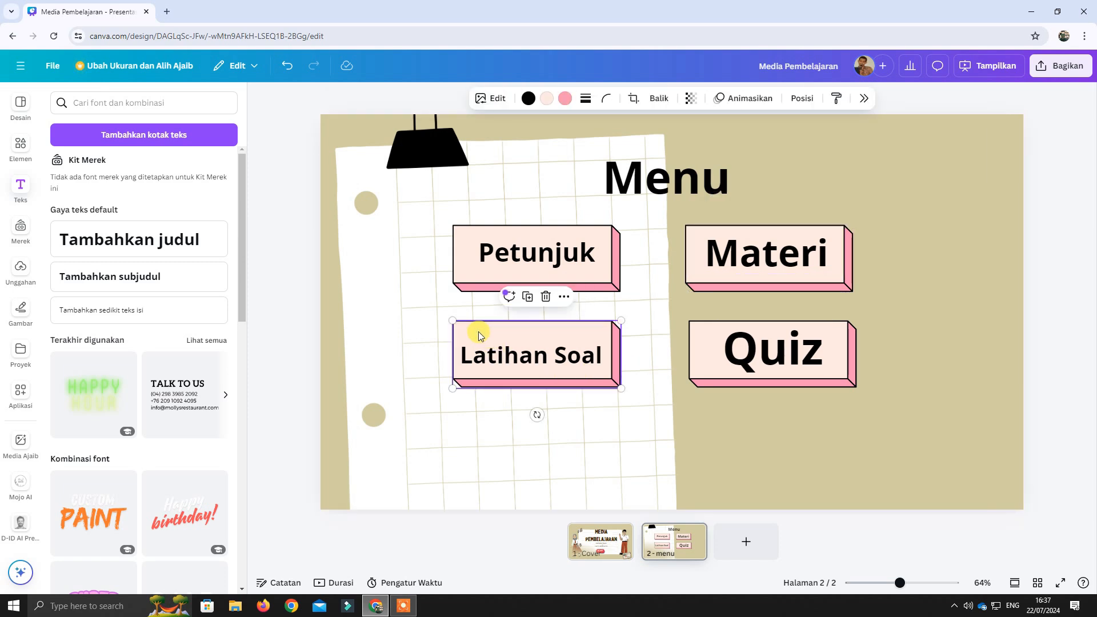
click(525, 356)
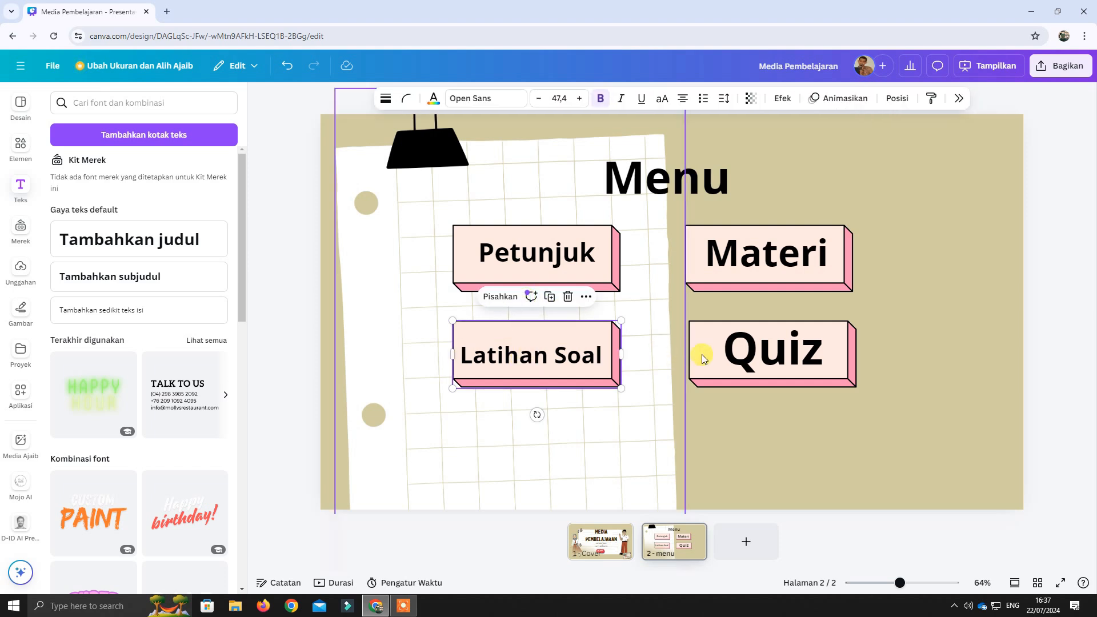
click(807, 432)
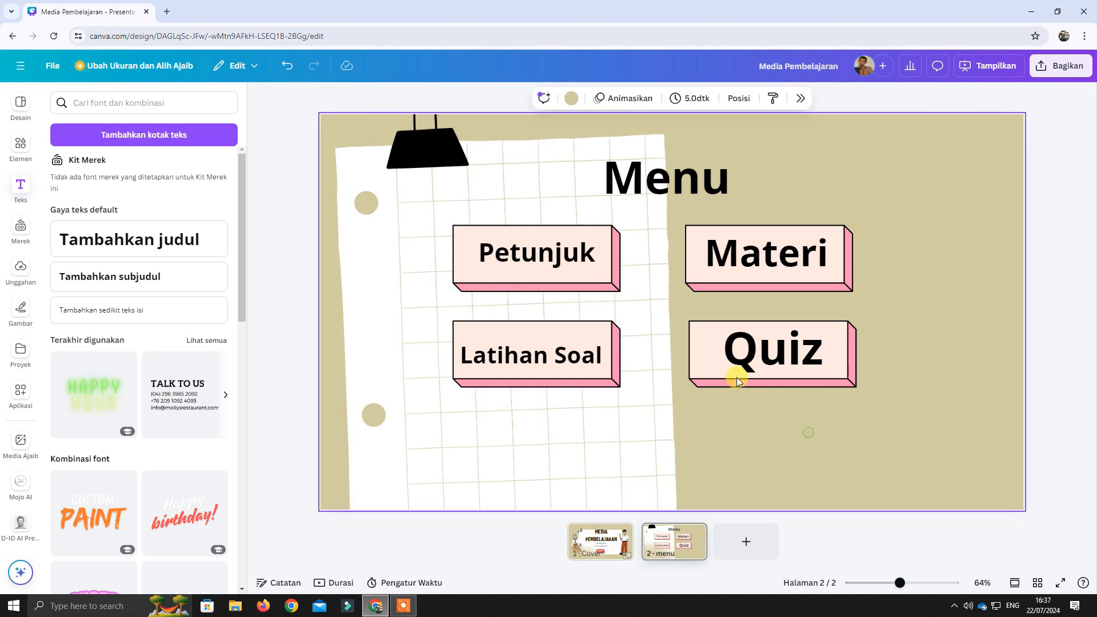
click(704, 359)
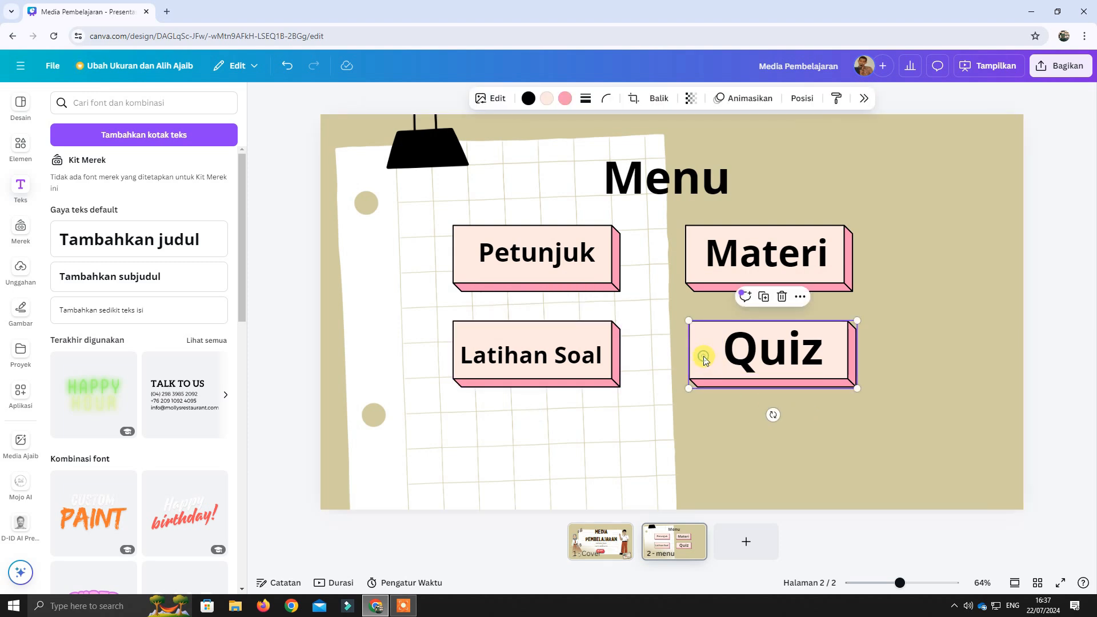
shift+click(748, 359)
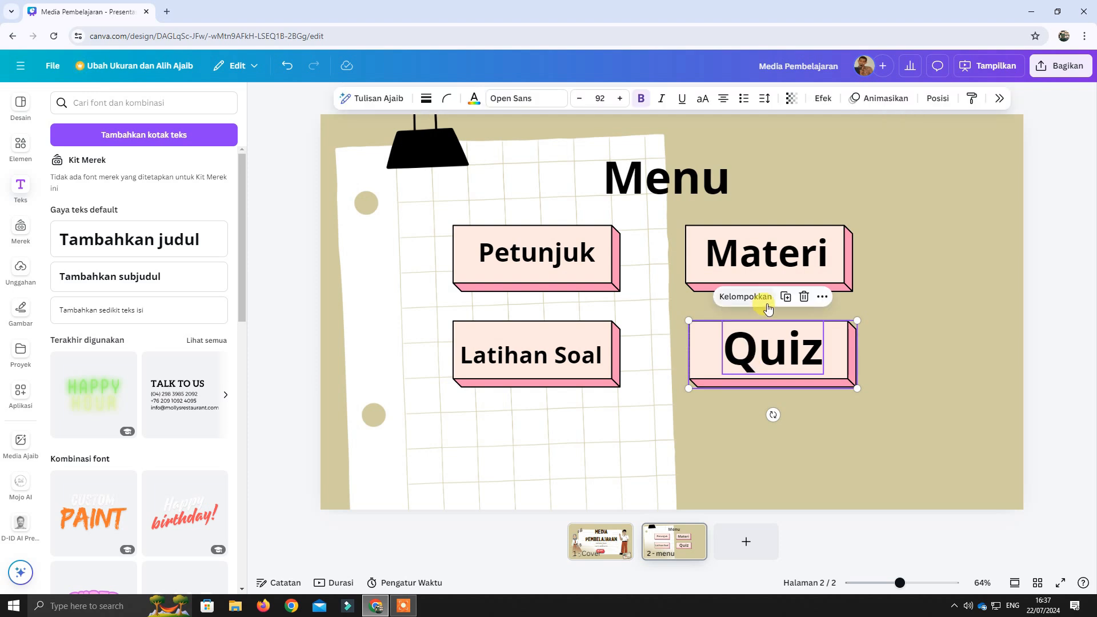
click(762, 297)
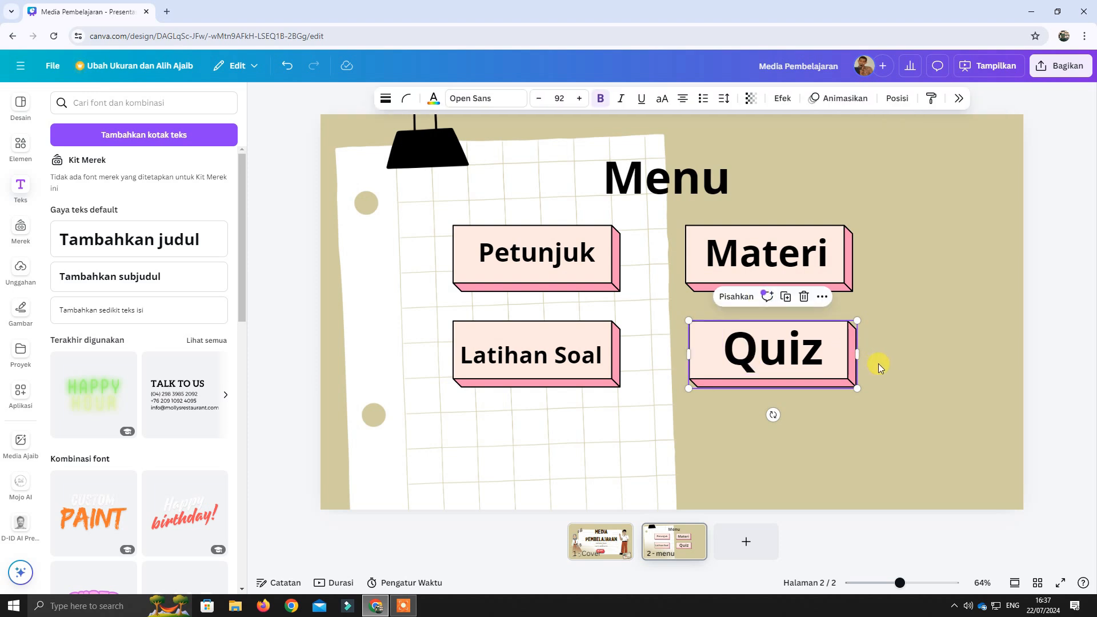
click(894, 364)
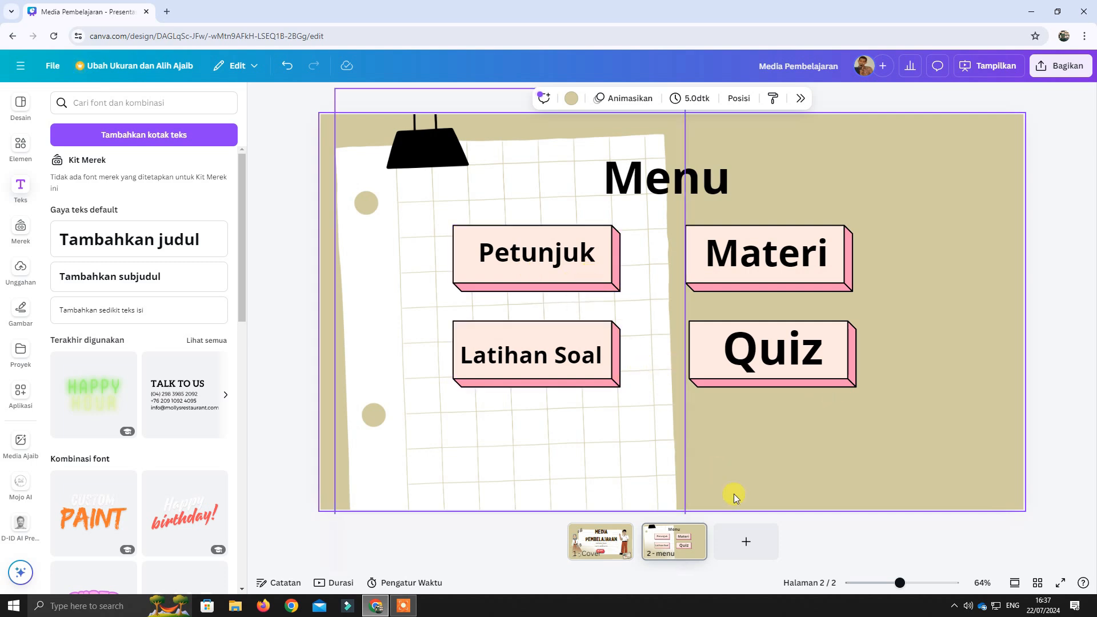
Add the template's "Apa Kegemaranmu?" layout with six round illustrations on the left as a new page 3.
click(21, 112)
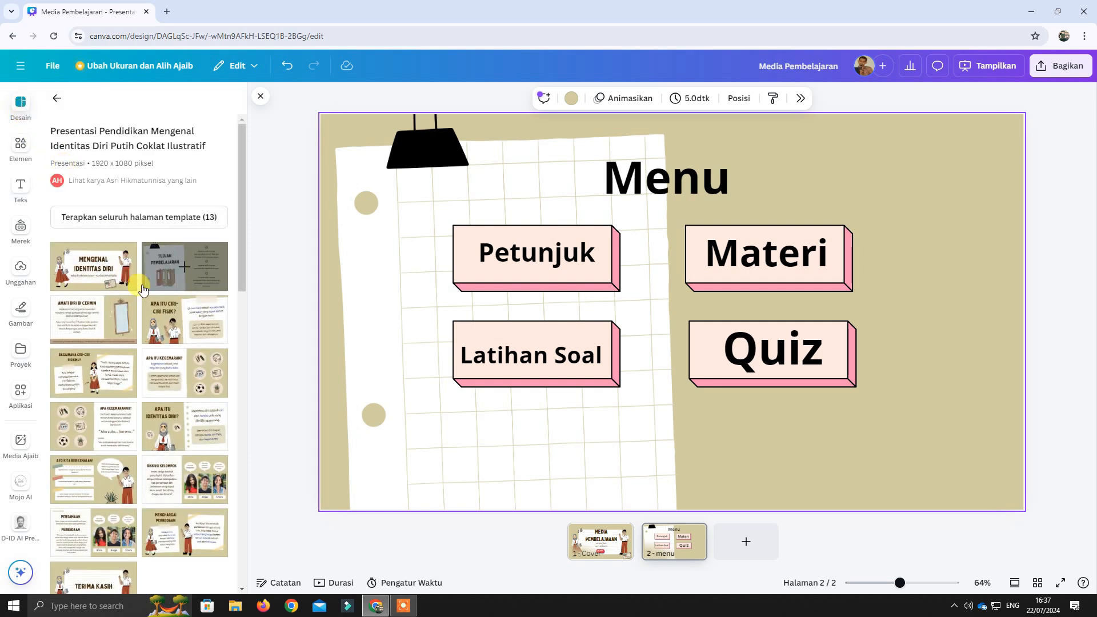
click(104, 431)
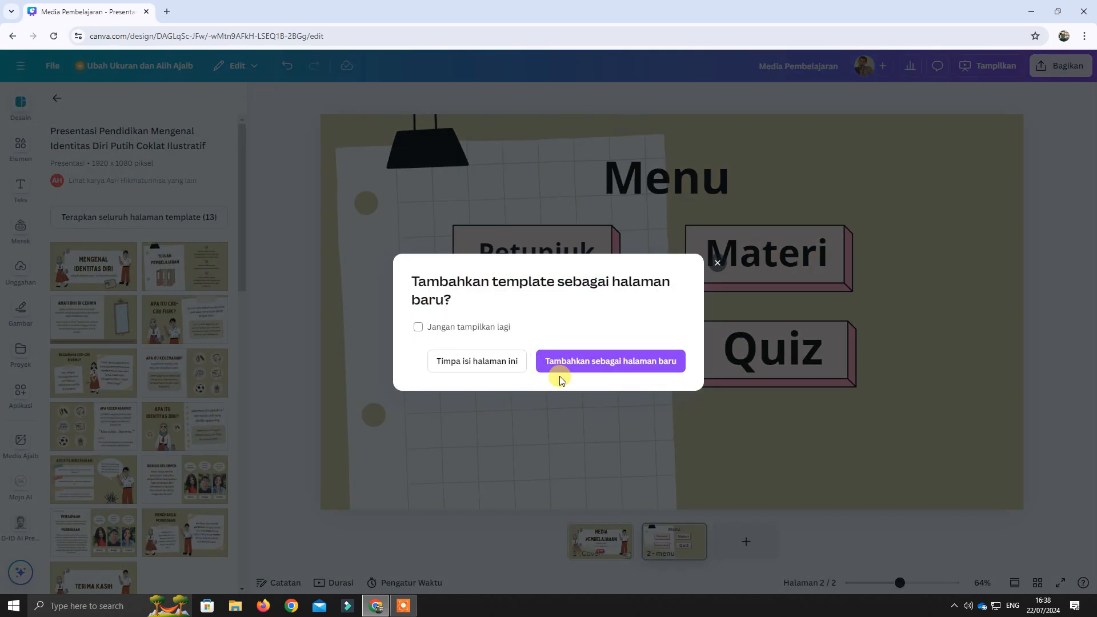
click(583, 365)
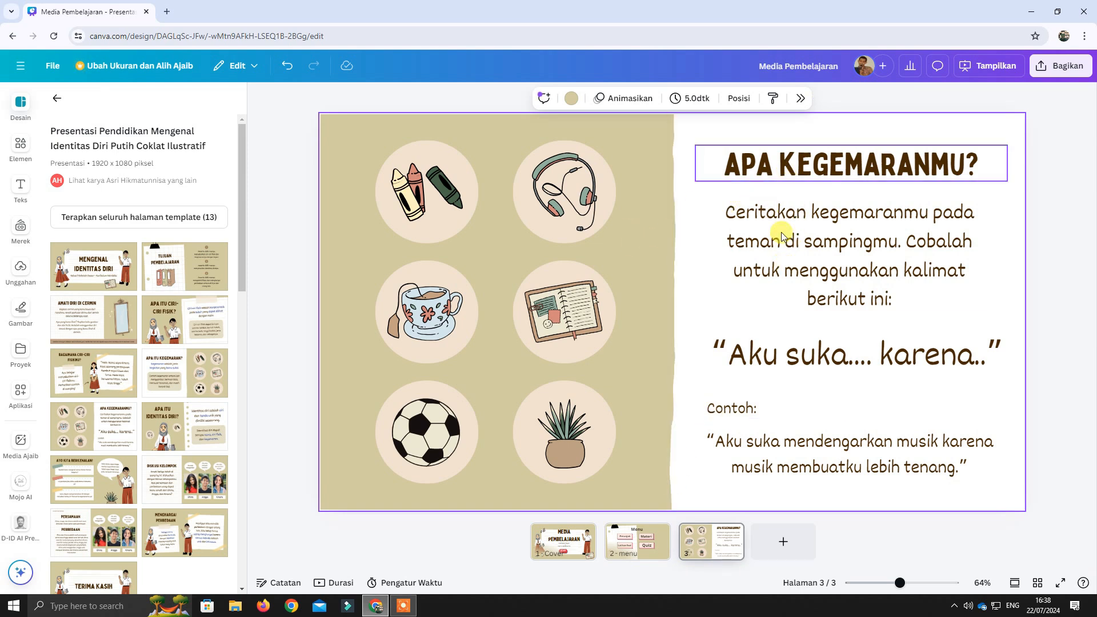
Delete the "Aku suka.... karena.." line, the example sentence about music, and the "Contoh:" label from page 3.
click(795, 361)
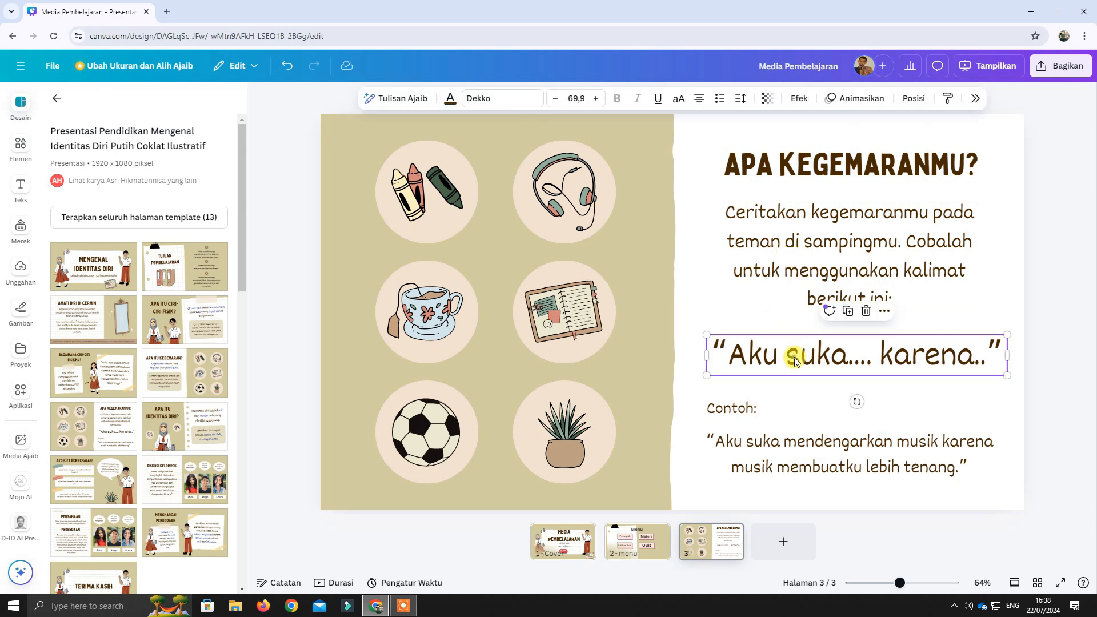
key(Delete)
click(765, 437)
key(Delete)
click(764, 411)
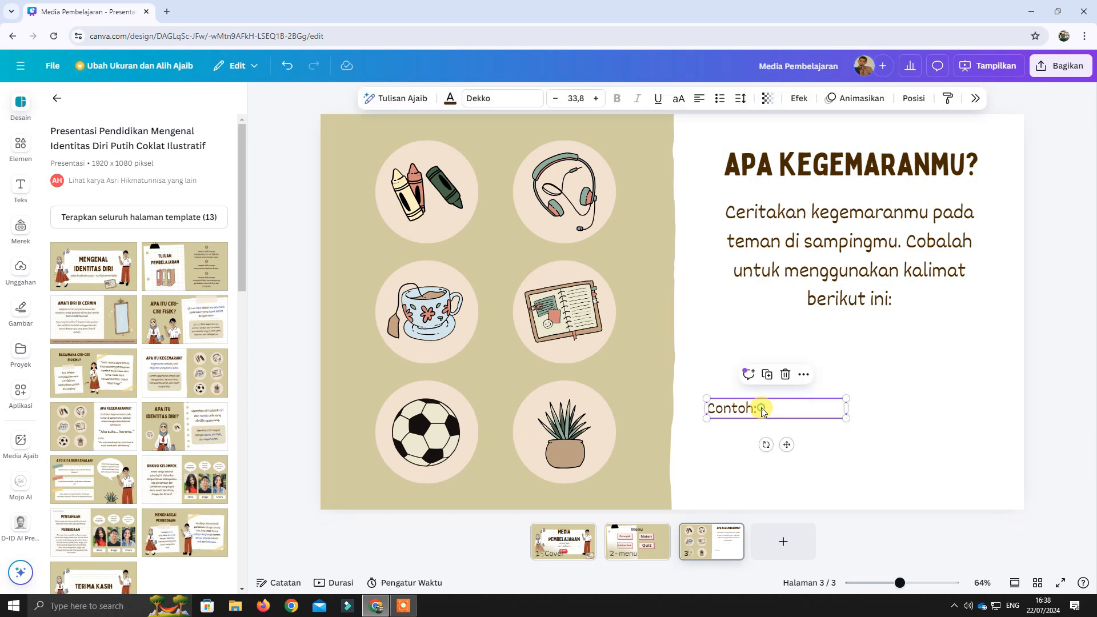
key(Delete)
Replace the page 3 title with "PETUNJUK".
click(834, 175)
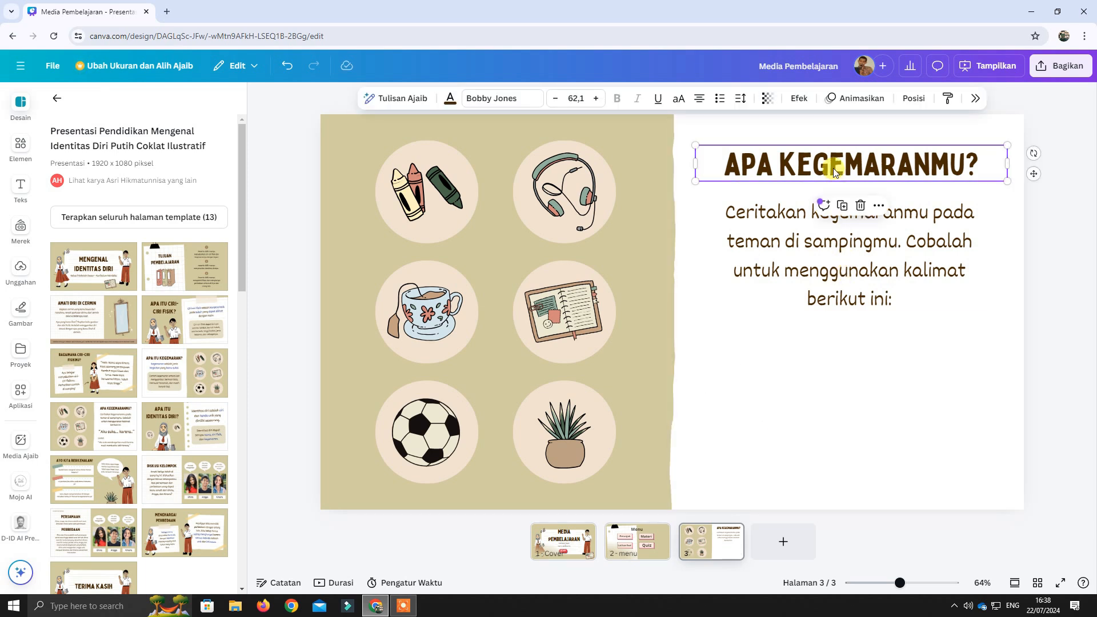
double_click(834, 171)
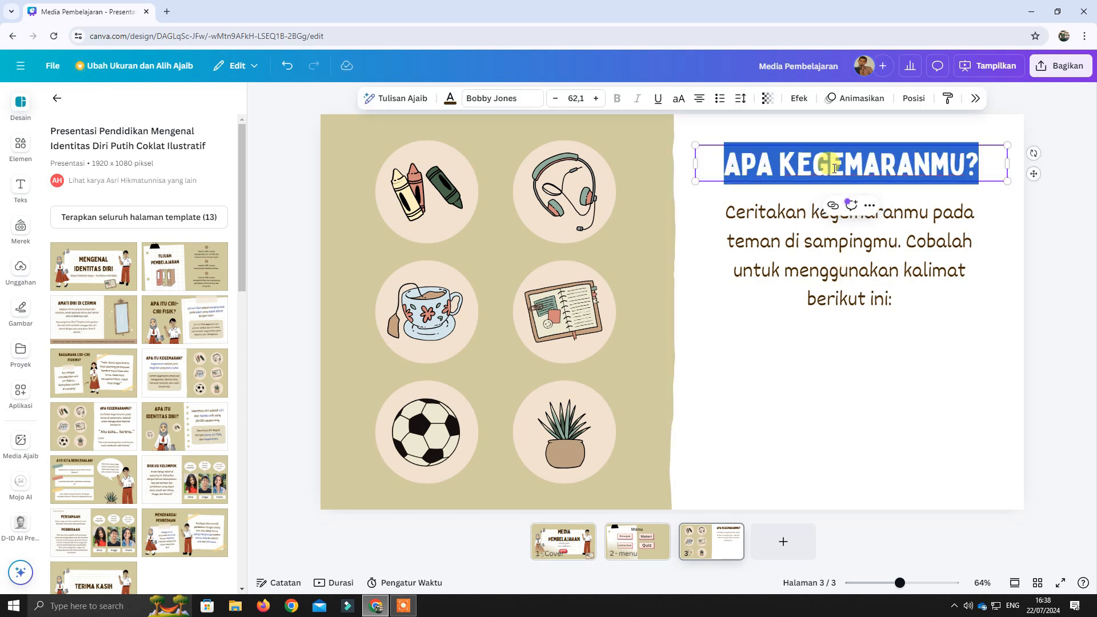
text(PETUNJUK)
Delete the body paragraph beneath the "PETUNJUK" title.
click(826, 256)
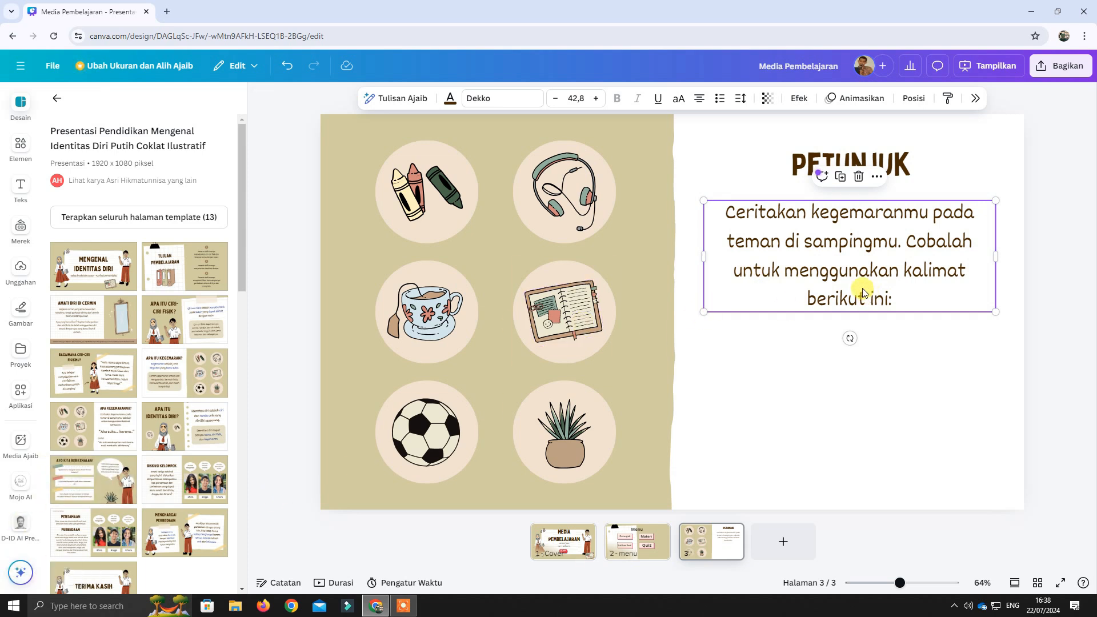
click(874, 355)
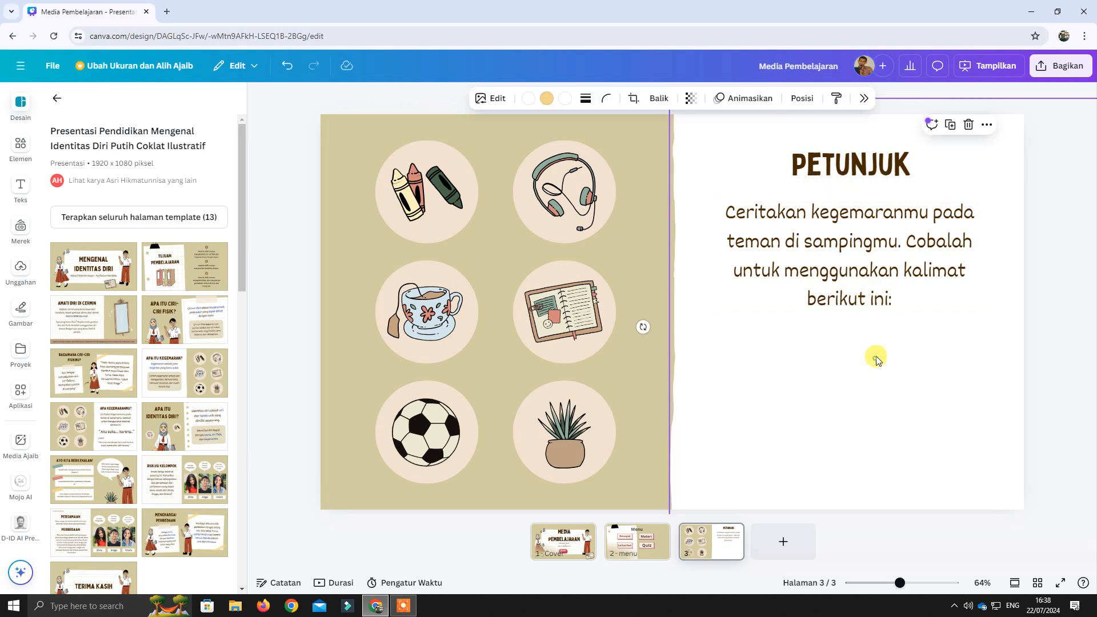
click(876, 273)
key(Delete)
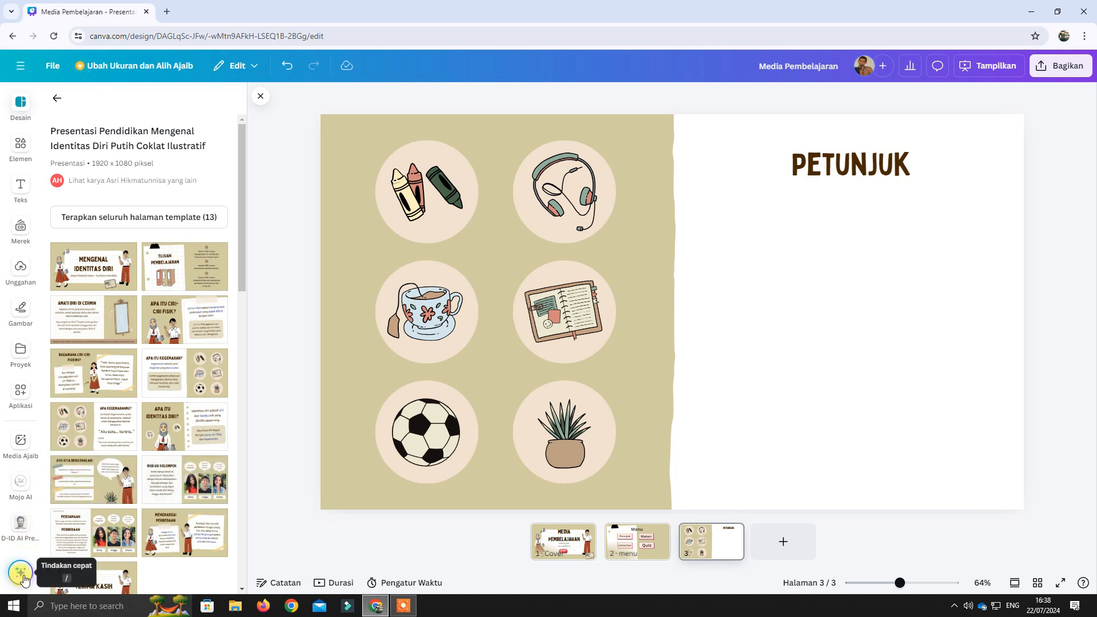
Generate text with Tulisan Ajaib from "berikan saya deskripsi tentang petunjuk penggunaan media pembelajaran interaktif" and insert it on page 3.
click(20, 573)
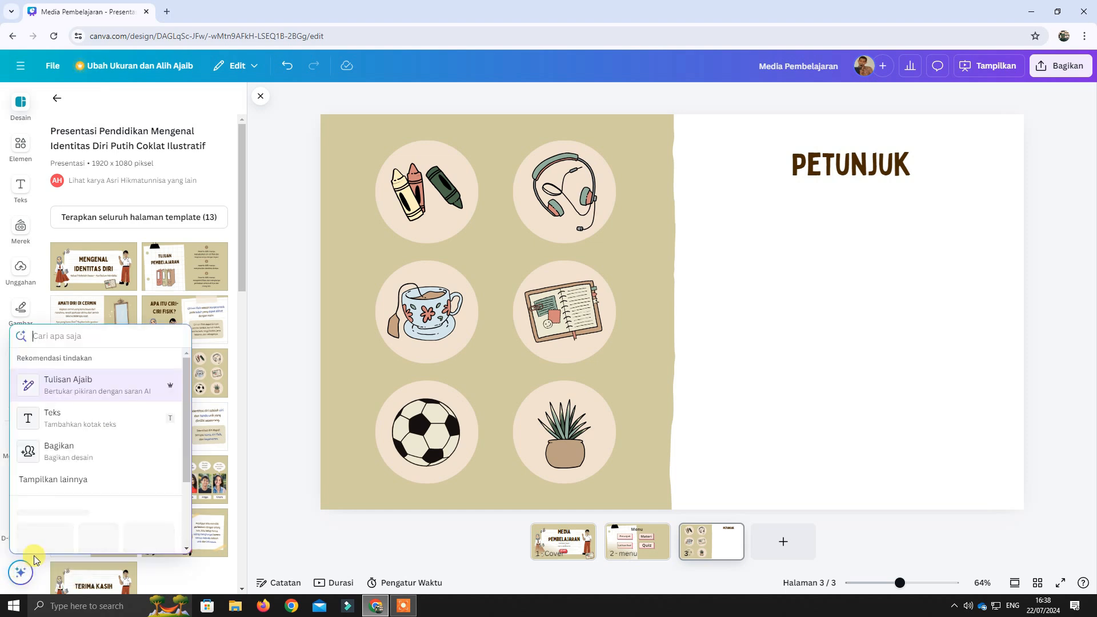
click(94, 393)
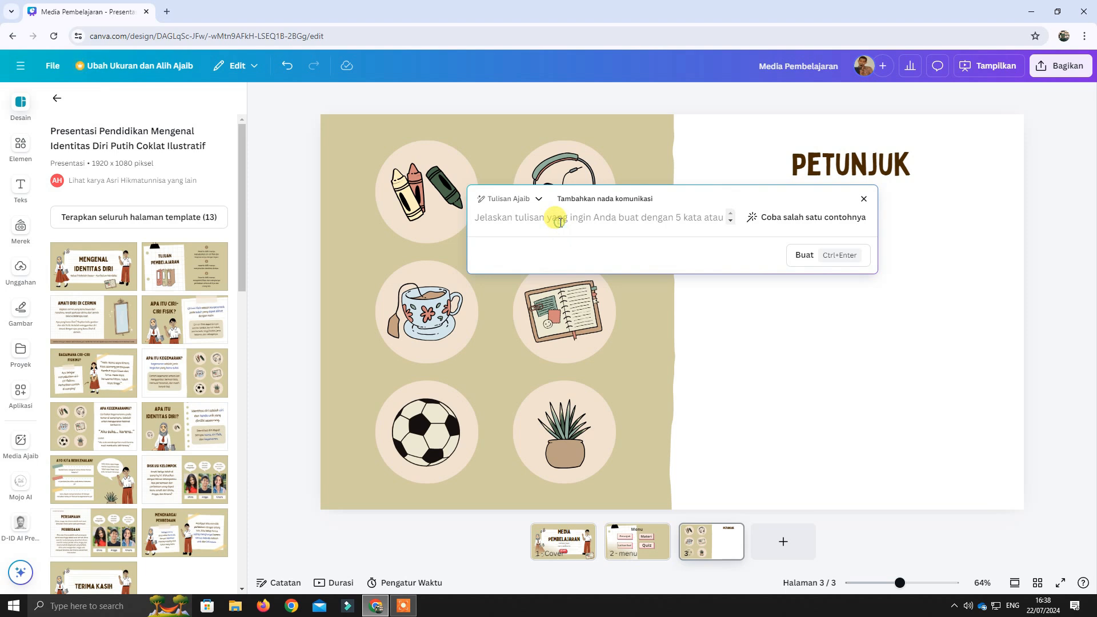
text(b)
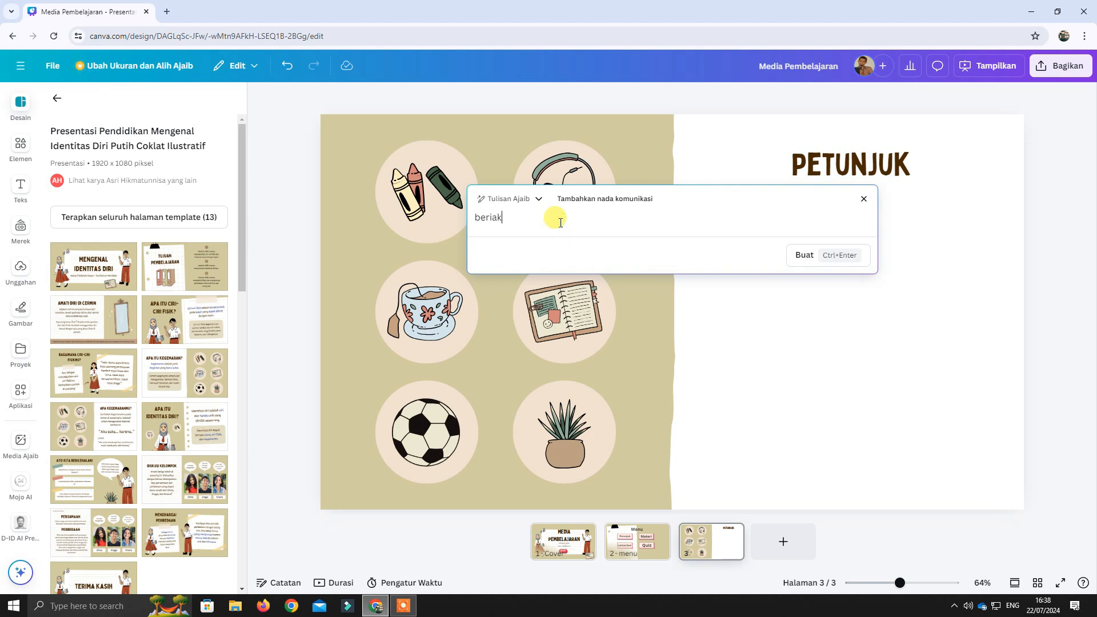
text(erikan)
text(ep)
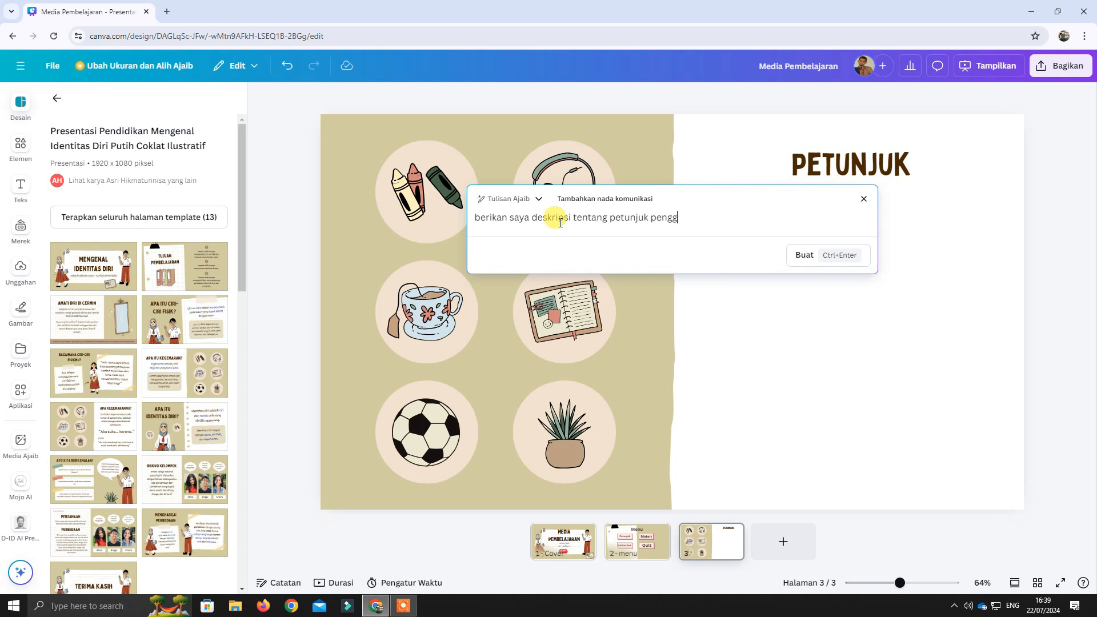
text(naan media pembelajaran interaktif)
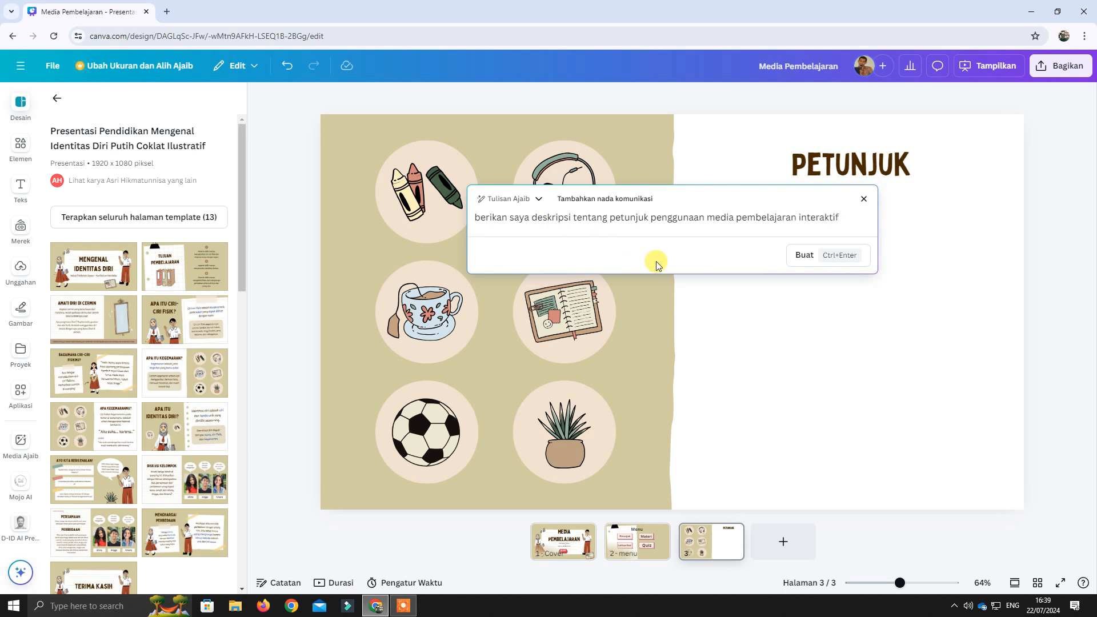
click(830, 259)
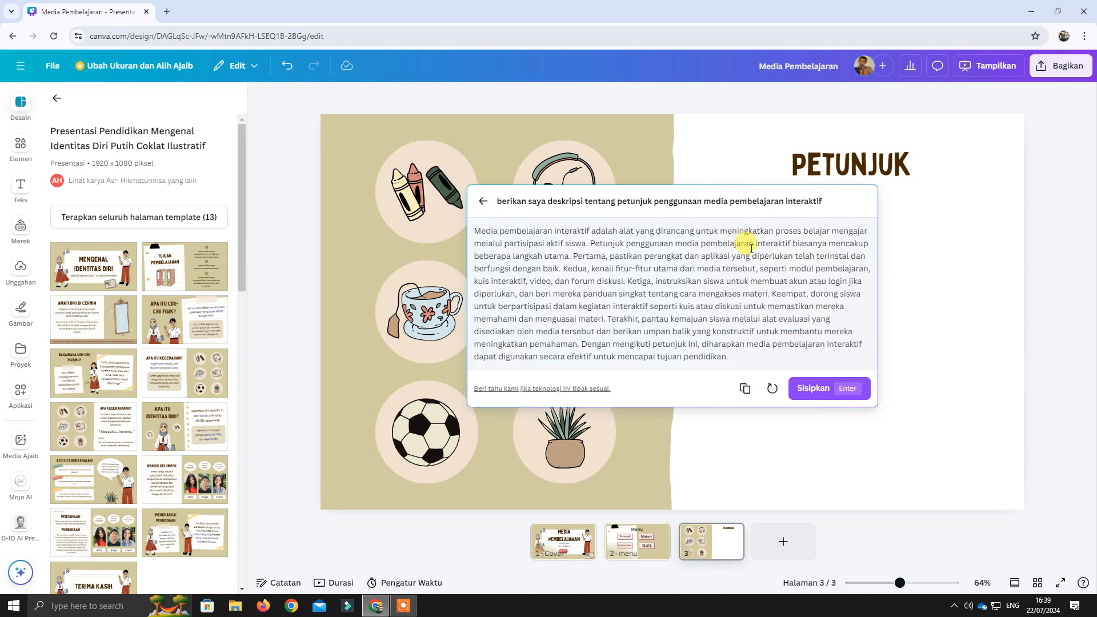
click(809, 393)
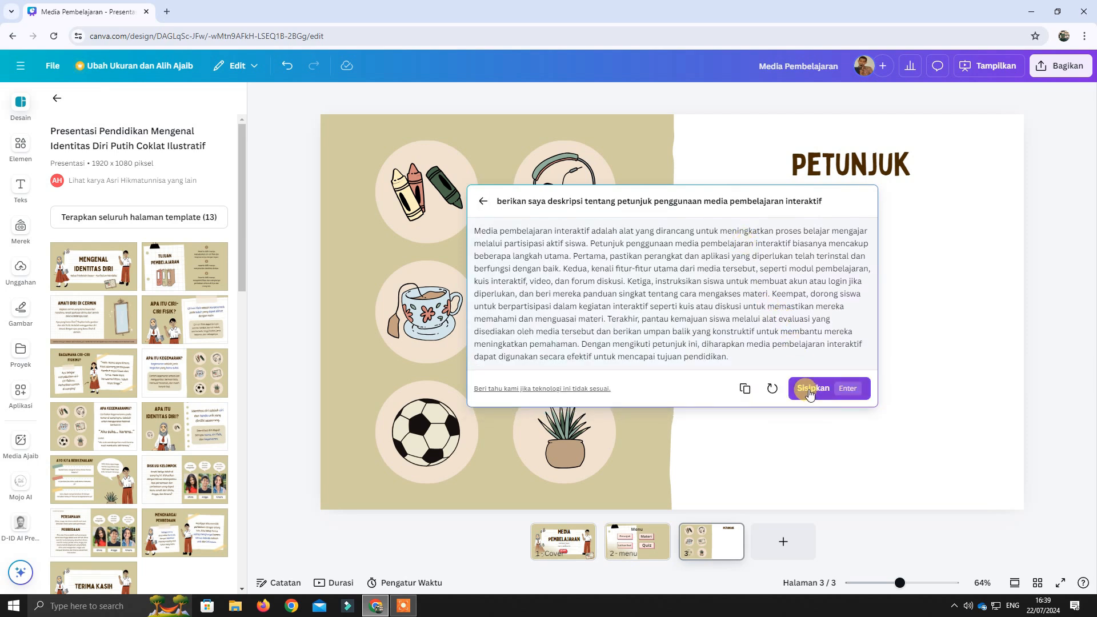
click(811, 393)
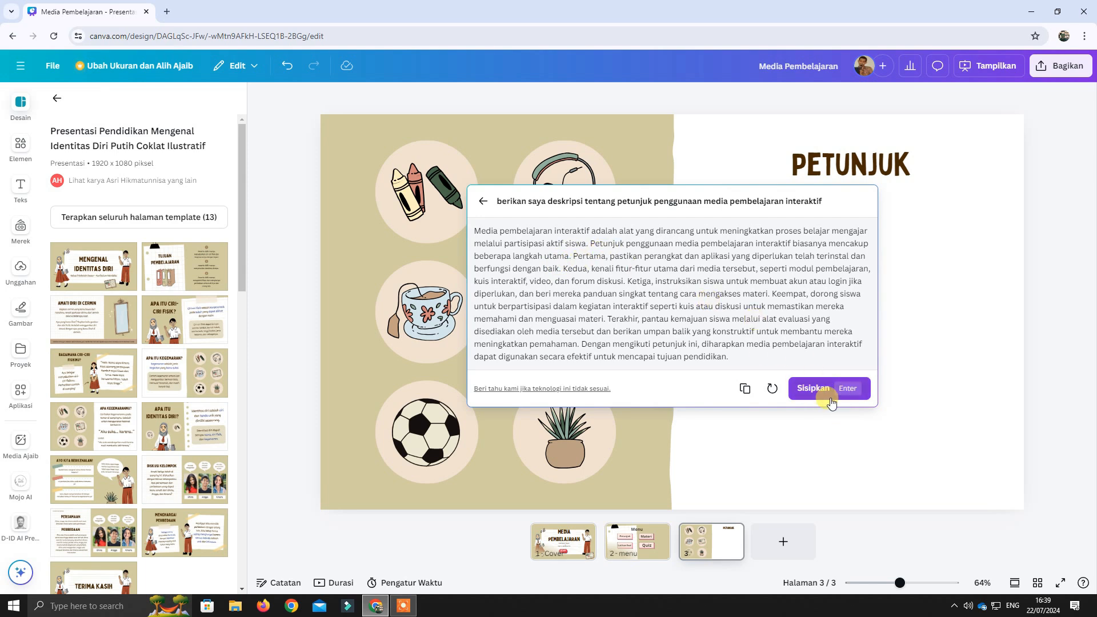
click(818, 393)
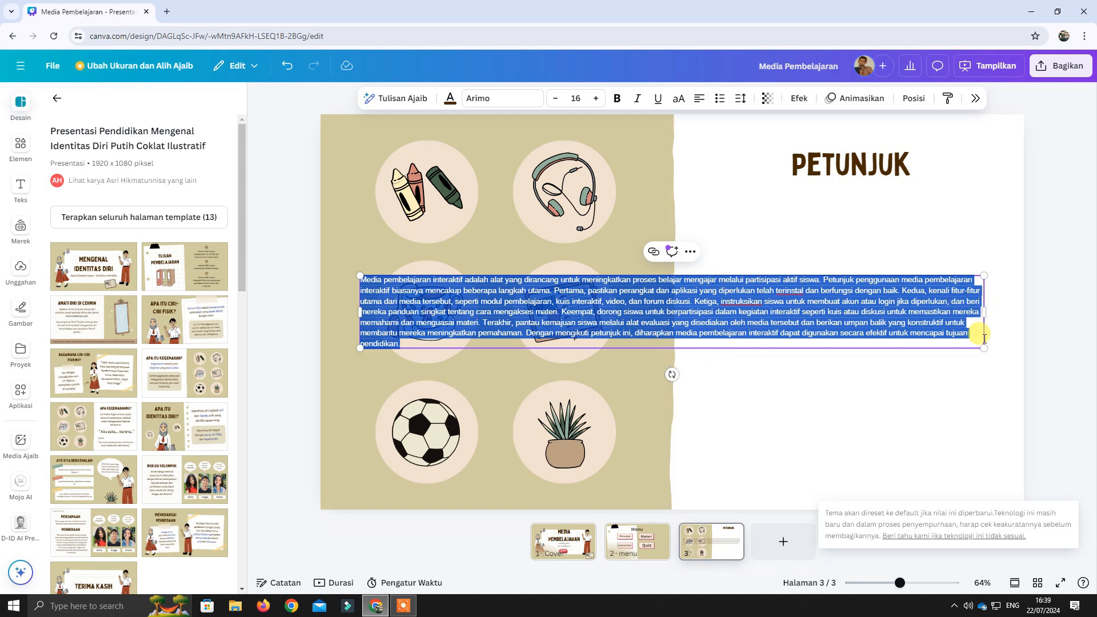
Narrow the inserted paragraph's text box, enlarge its text to about size 22,8, and position it below the "PETUNJUK" title.
drag(983, 348, 971, 425)
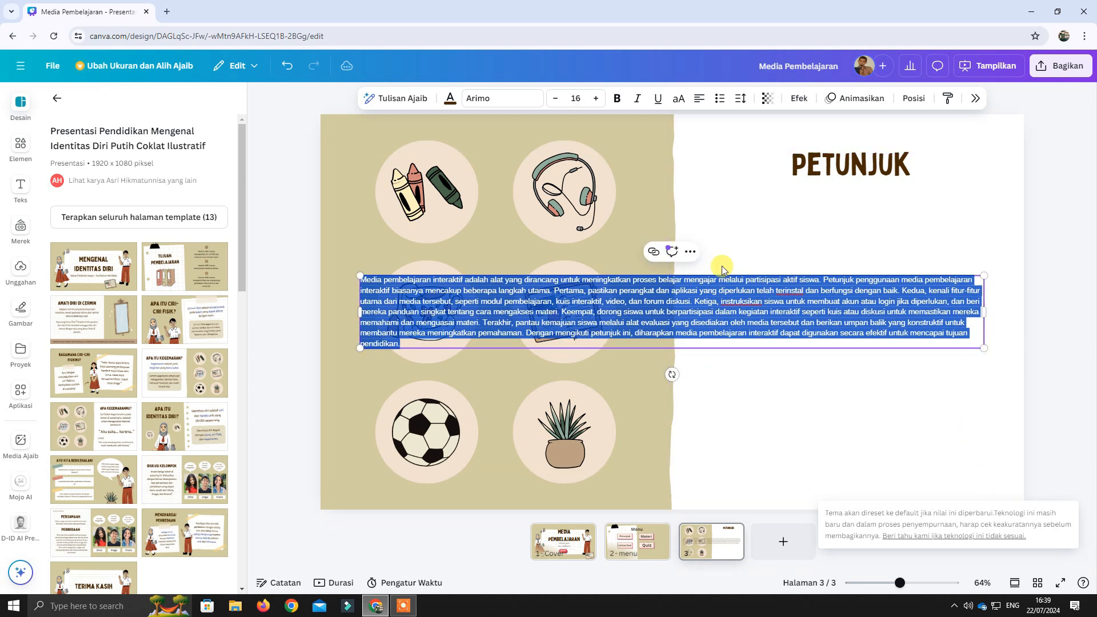
click(730, 389)
drag(741, 312, 799, 248)
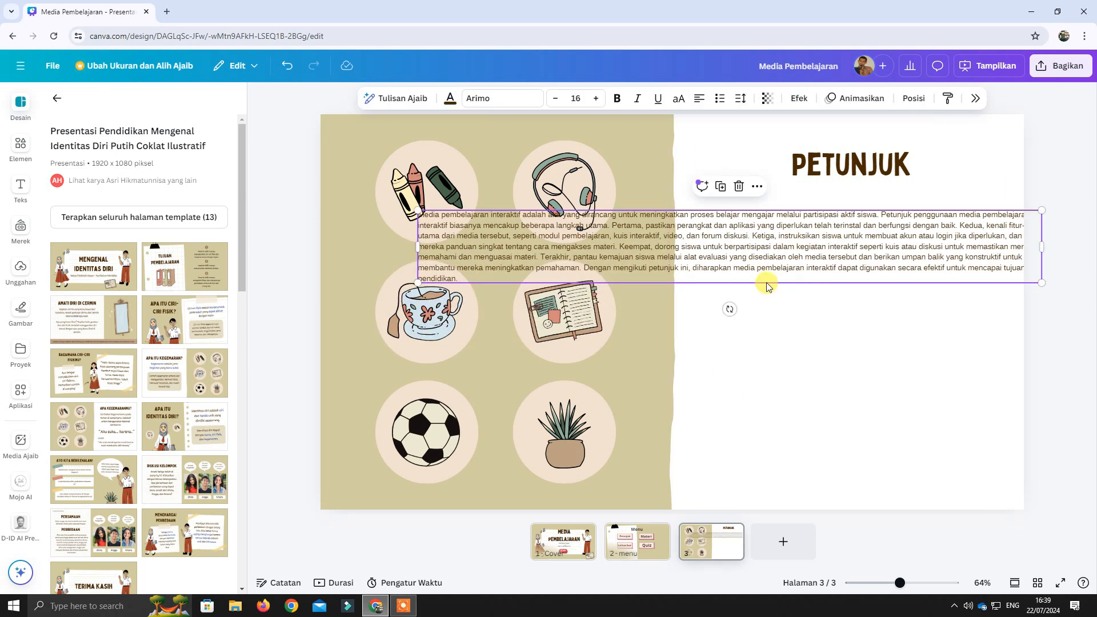
drag(421, 282, 371, 288)
drag(1041, 250, 832, 254)
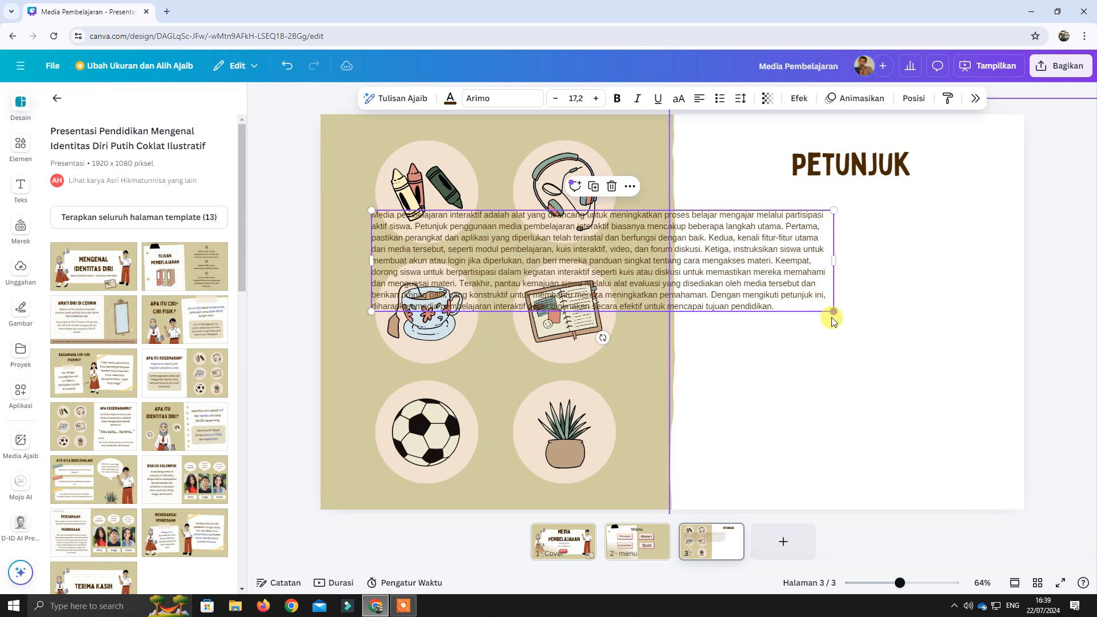
drag(835, 321, 971, 449)
drag(858, 262, 865, 296)
Change the text color of the whole paragraph on page 3 to black.
double_click(858, 301)
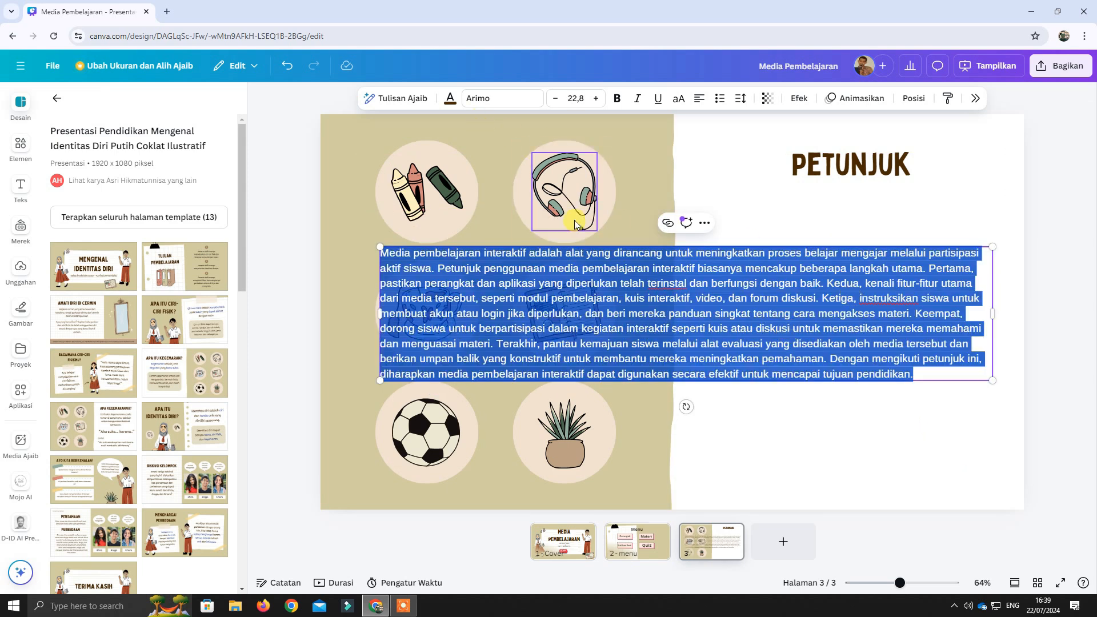
click(451, 100)
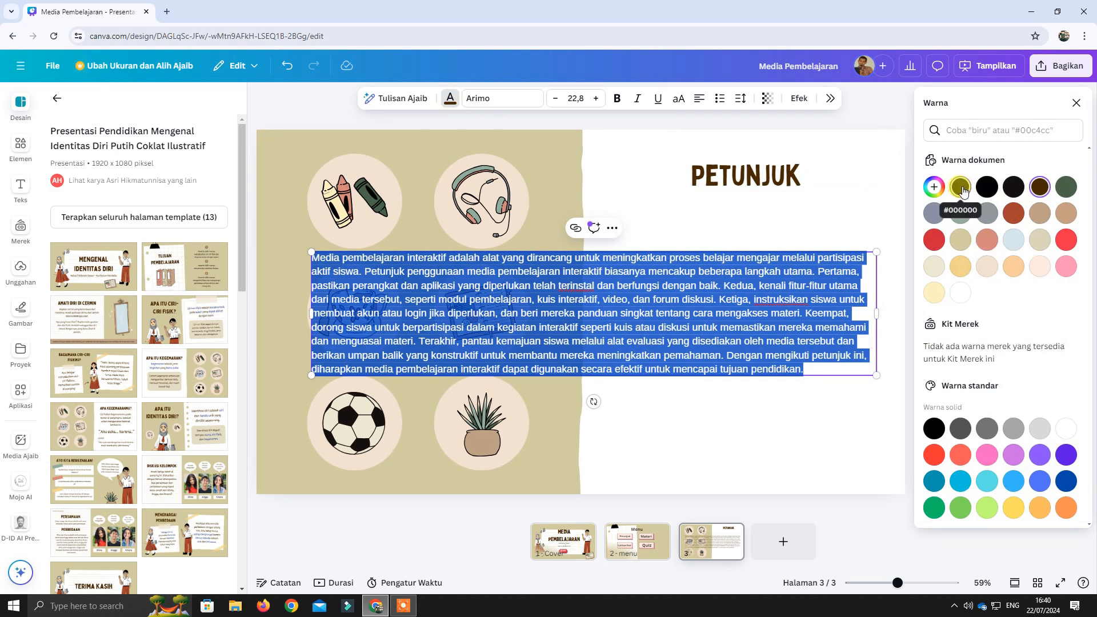
click(991, 192)
Move the paragraph slightly up and shift the "PETUNJUK" title and the white paper background leftward on page 3.
click(809, 206)
drag(831, 324, 846, 311)
click(856, 171)
drag(855, 172, 799, 196)
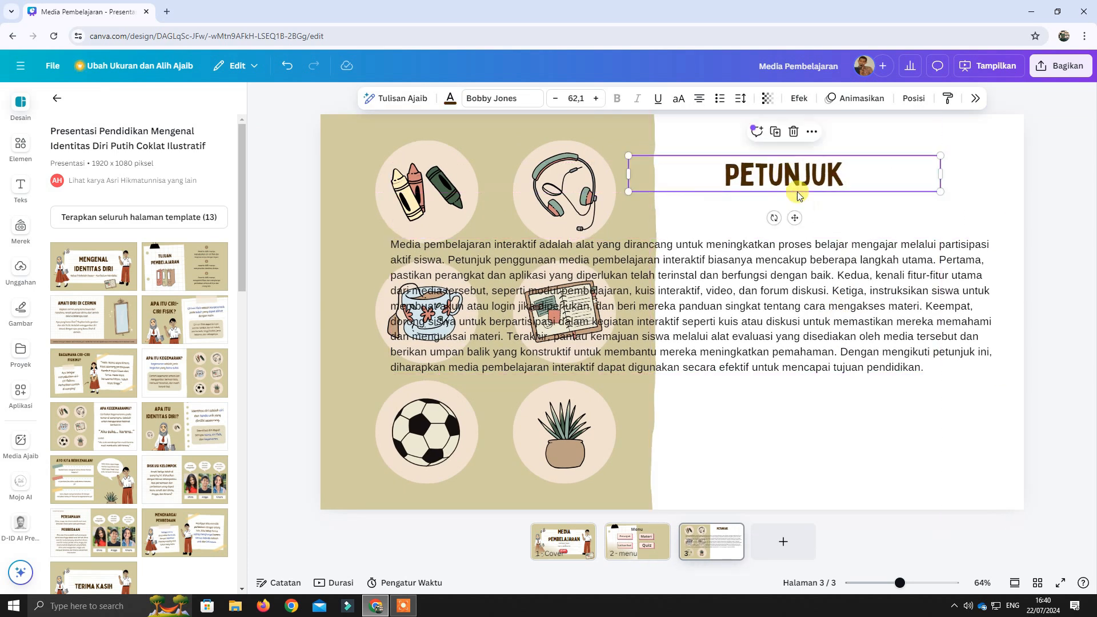
click(958, 220)
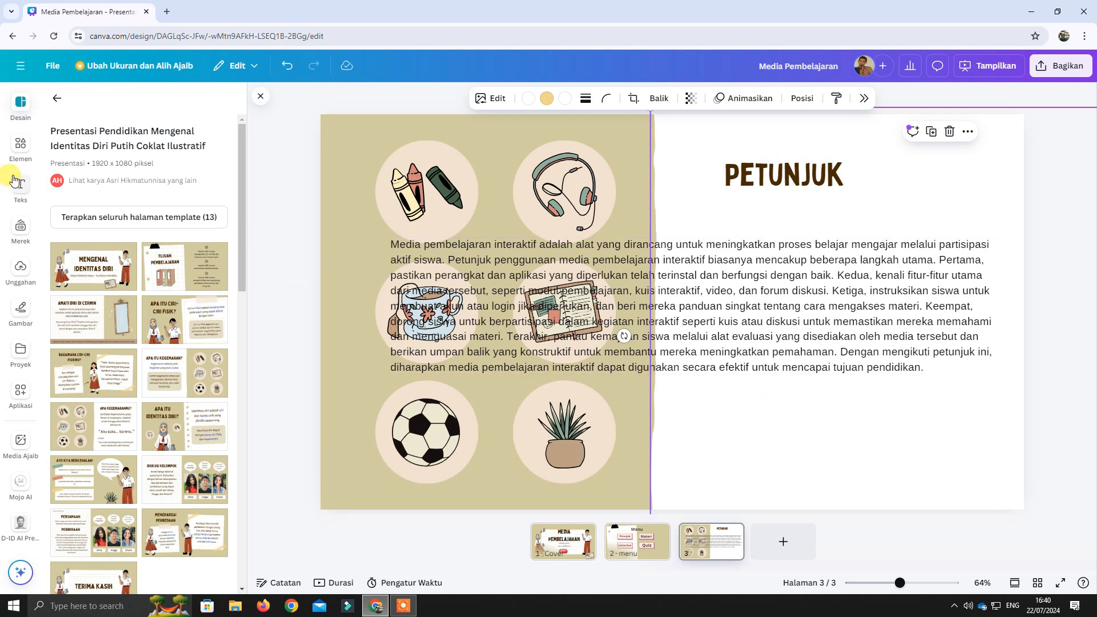
Search the graphics for "home" and place the round red house icon with the yellow ring below the paragraph on page 3.
click(20, 147)
click(137, 103)
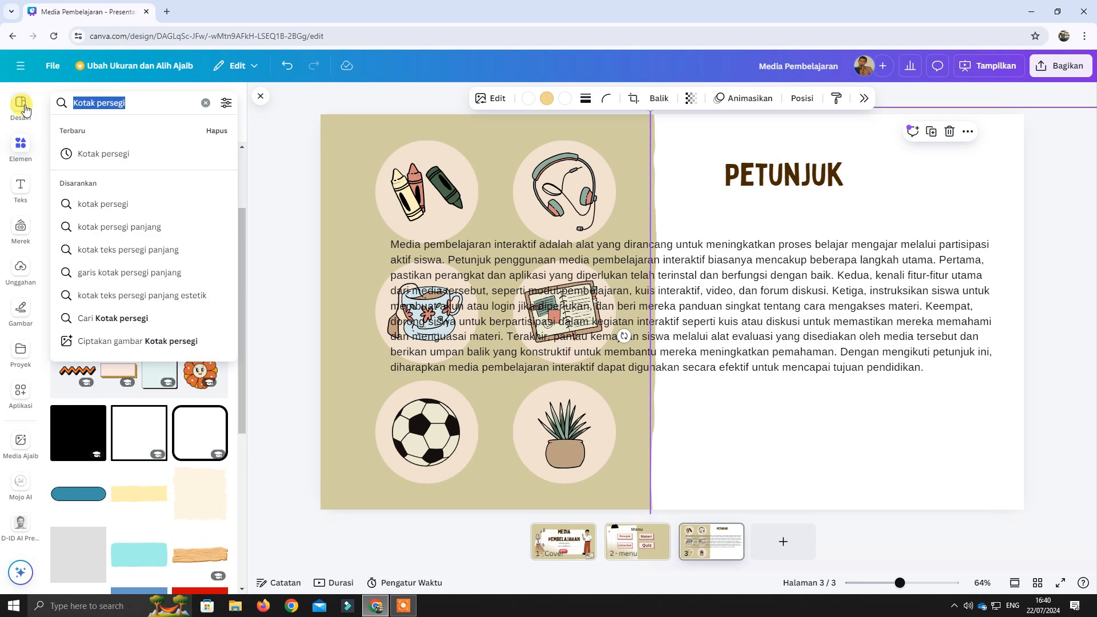
text(home)
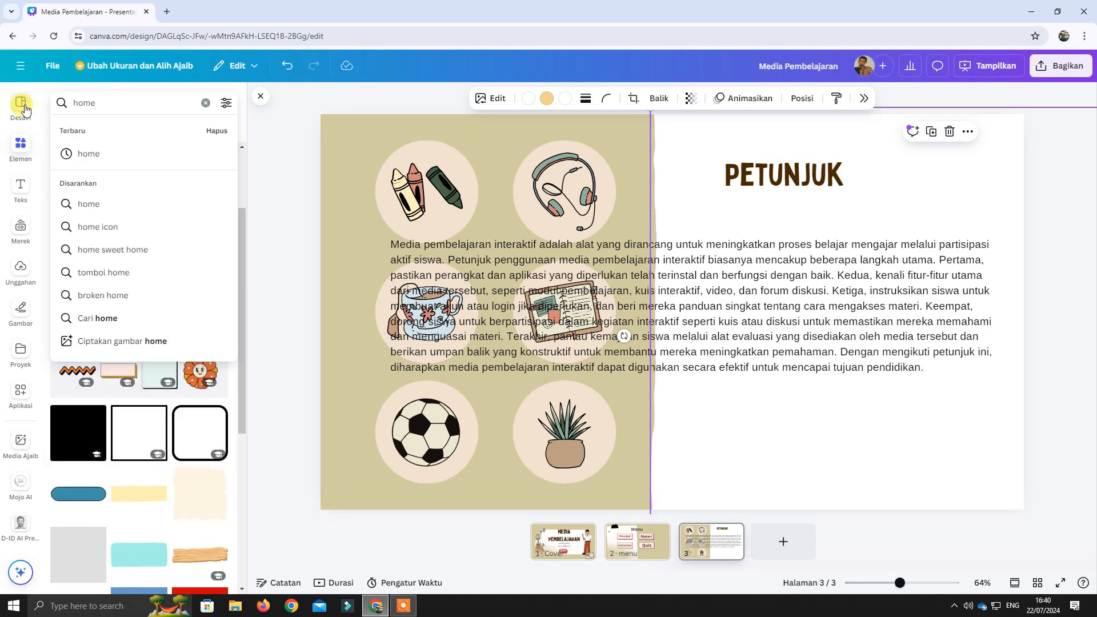
click(90, 152)
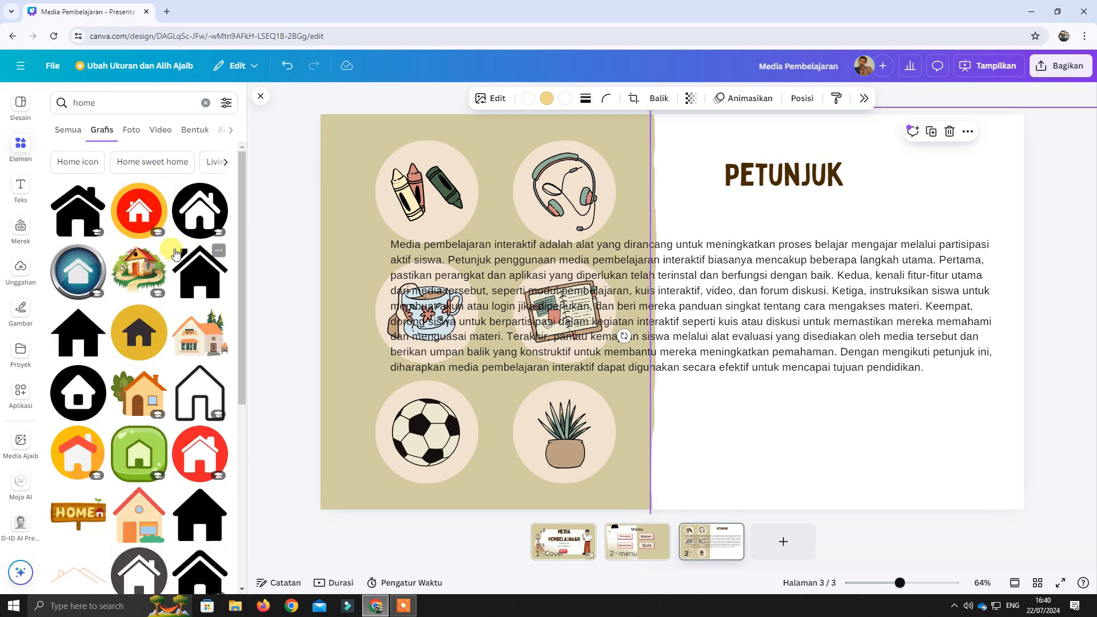
click(142, 217)
drag(742, 243, 673, 418)
click(758, 415)
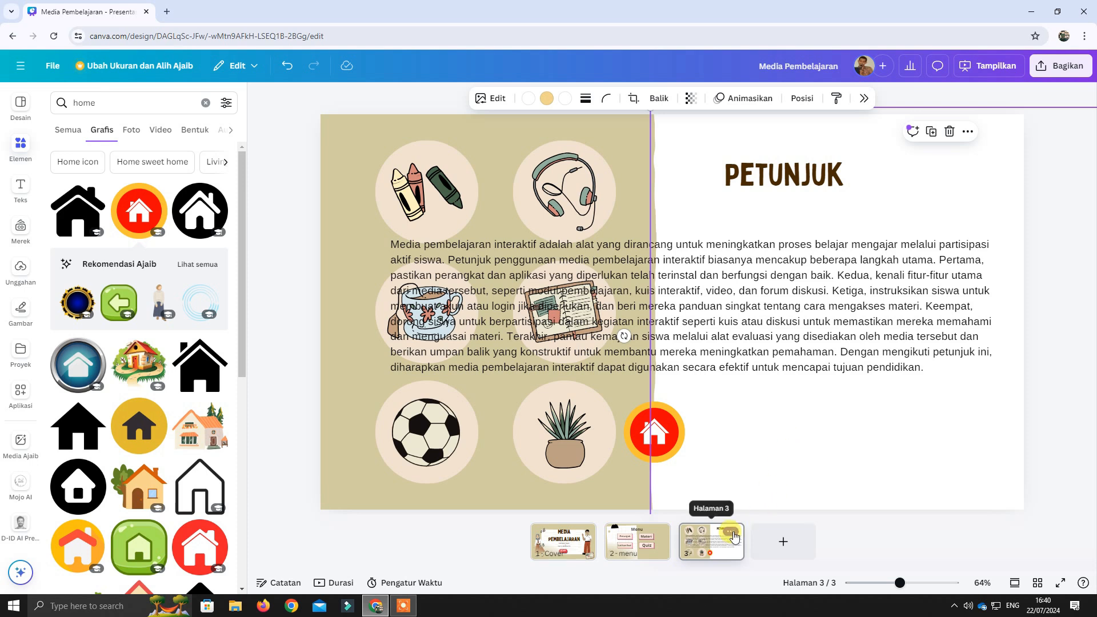
Name page 3 "Petunjuk".
click(731, 532)
click(848, 254)
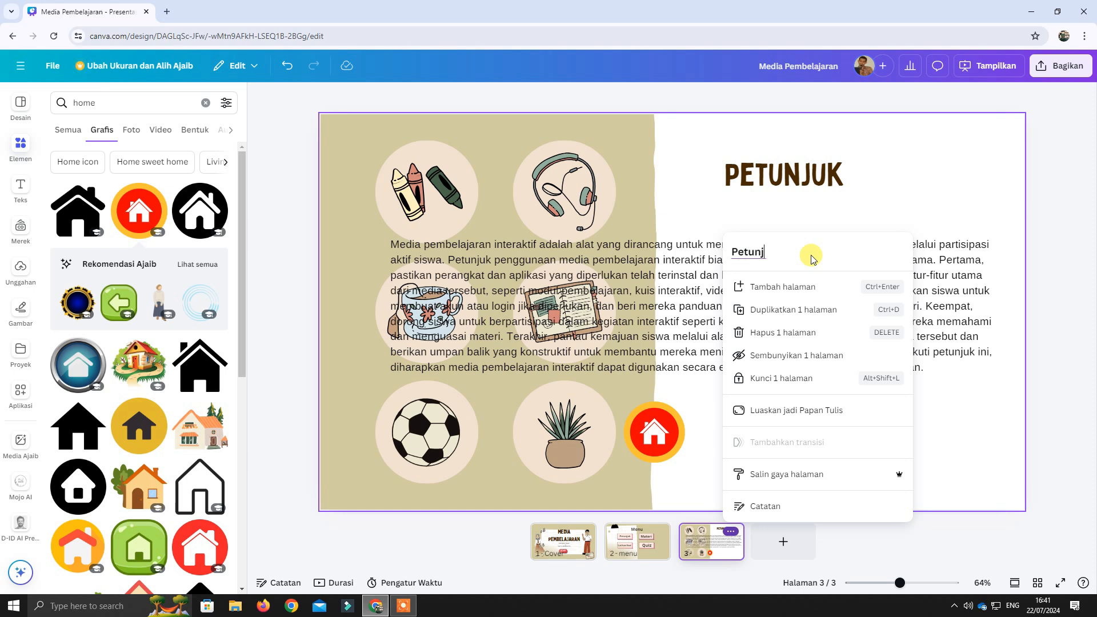
click(886, 209)
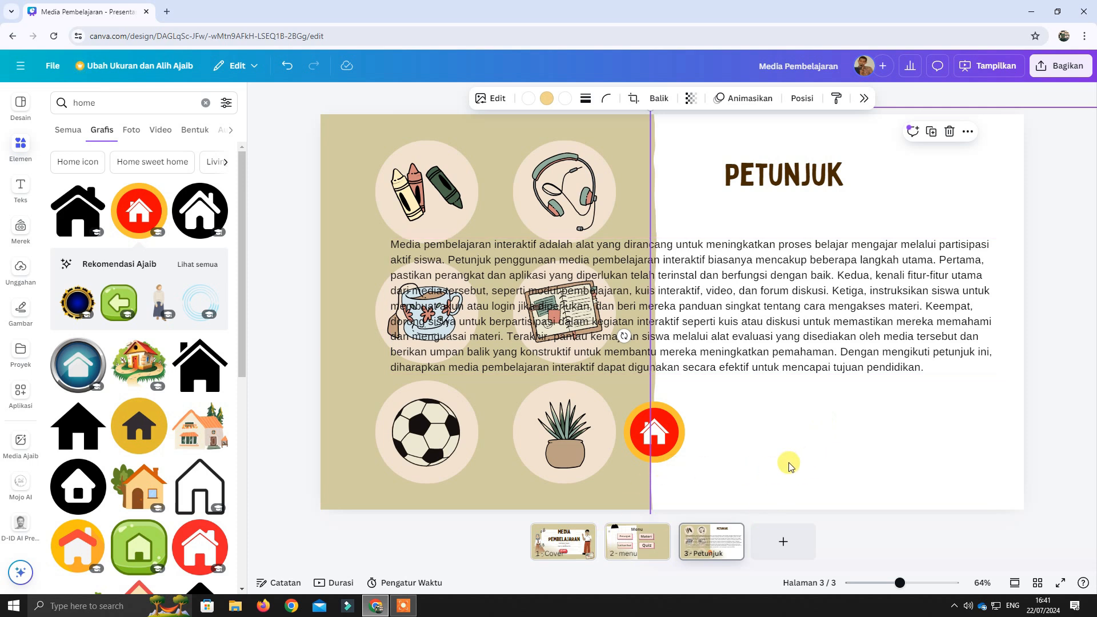
Add the template's "Amati Diri di Cermin" layout as a new page after the "Petunjuk" page.
click(631, 550)
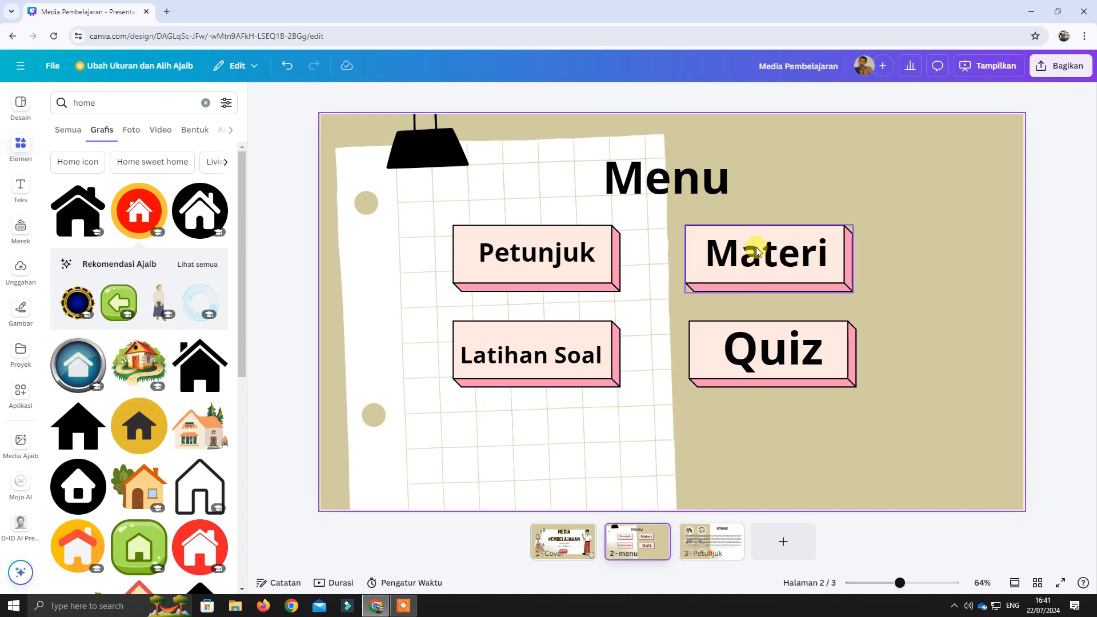
click(23, 114)
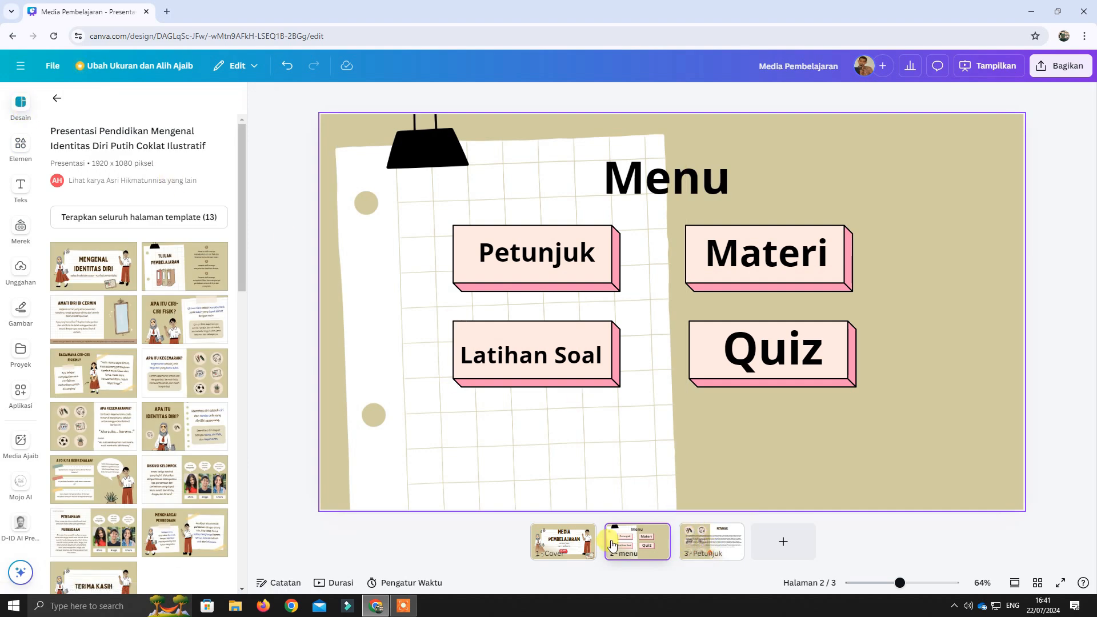
click(712, 549)
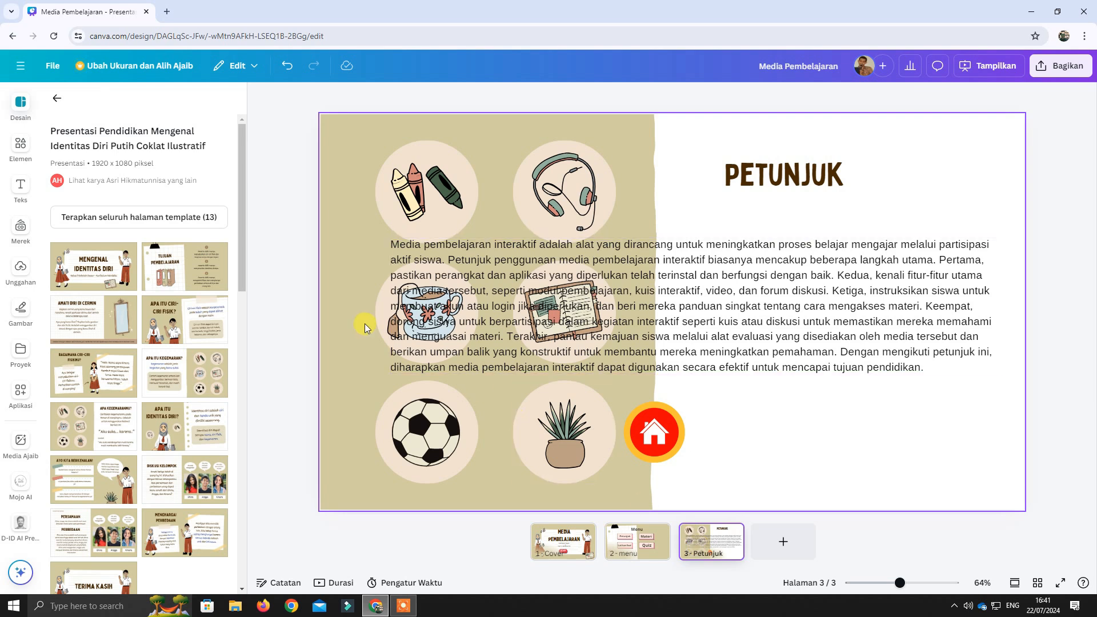
mouse_move(241, 255)
mouse_down()
mouse_move(241, 313)
mouse_move(237, 269)
mouse_up()
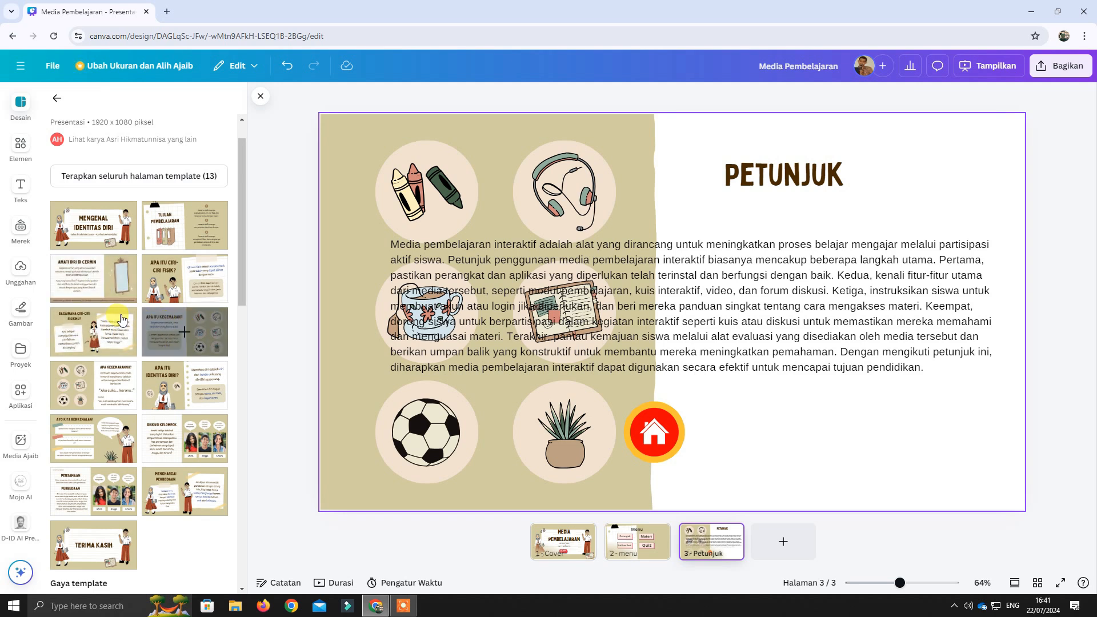
click(103, 280)
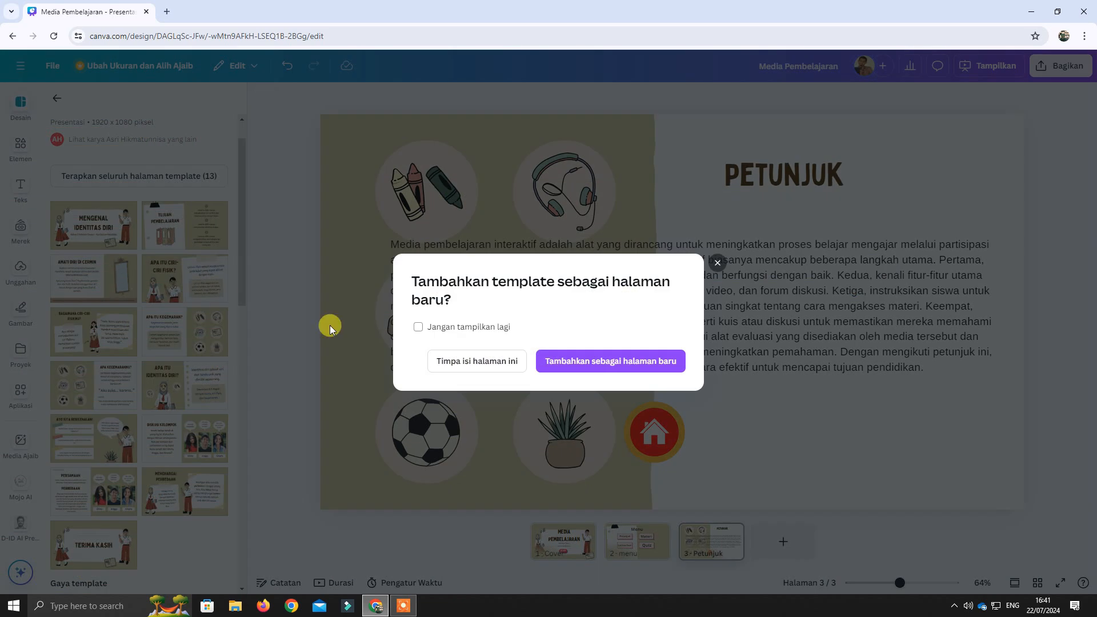
click(567, 361)
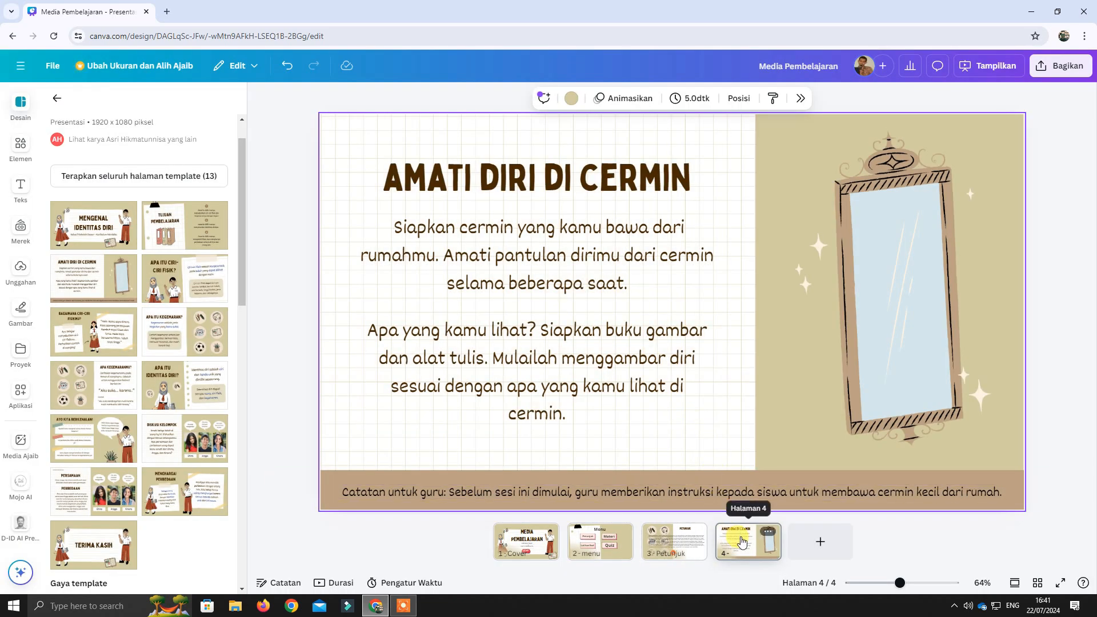
Replace the "AMATI DIRI DI CERMIN" title on page 4 with "MATERI".
click(605, 184)
click(610, 185)
drag(611, 184, 615, 184)
click(686, 184)
drag(692, 184, 393, 196)
text(MATERI)
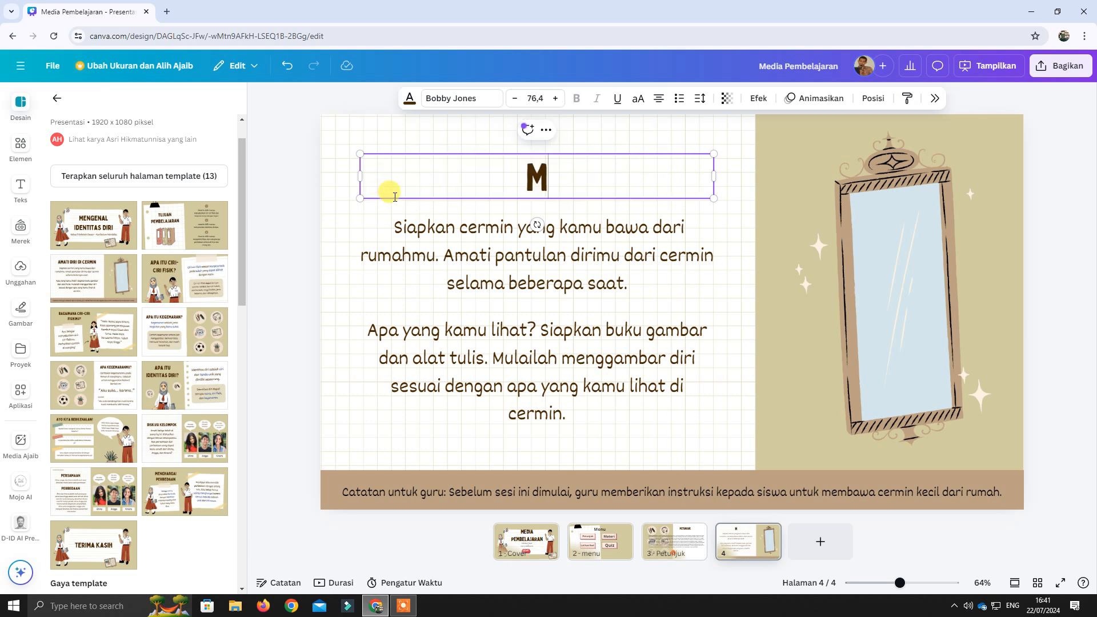
Delete the mirror illustration from page 4.
click(580, 272)
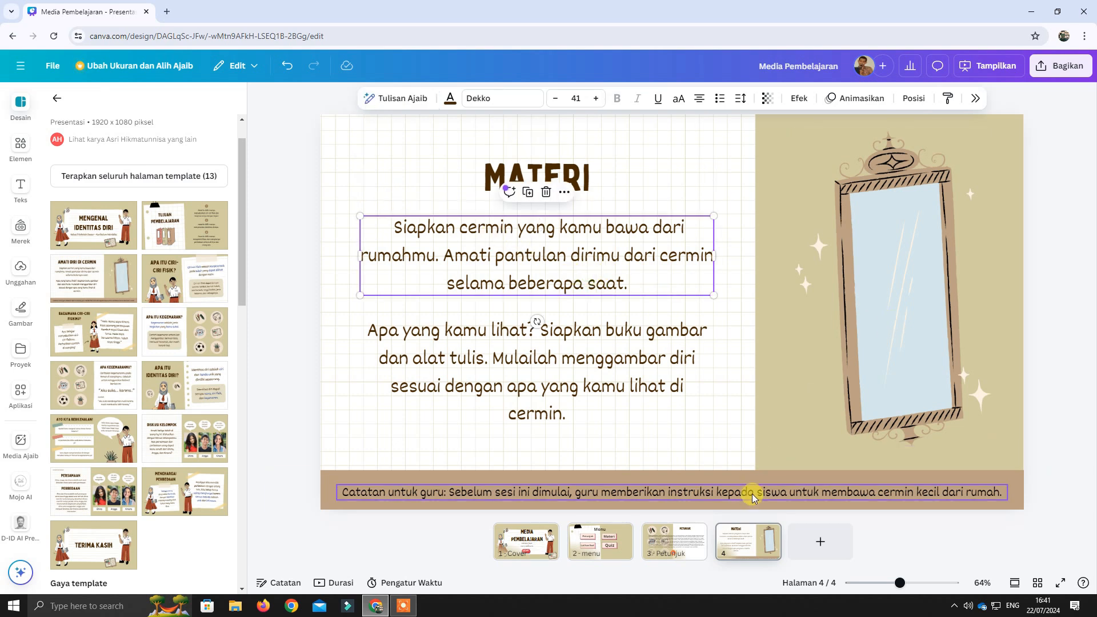
click(904, 303)
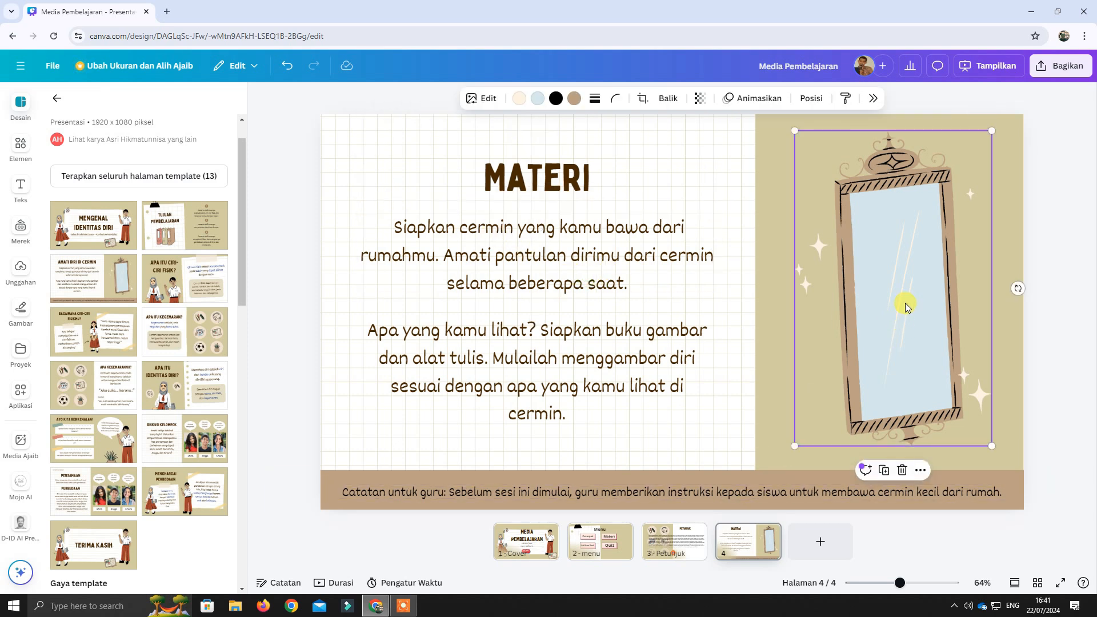
key(Delete)
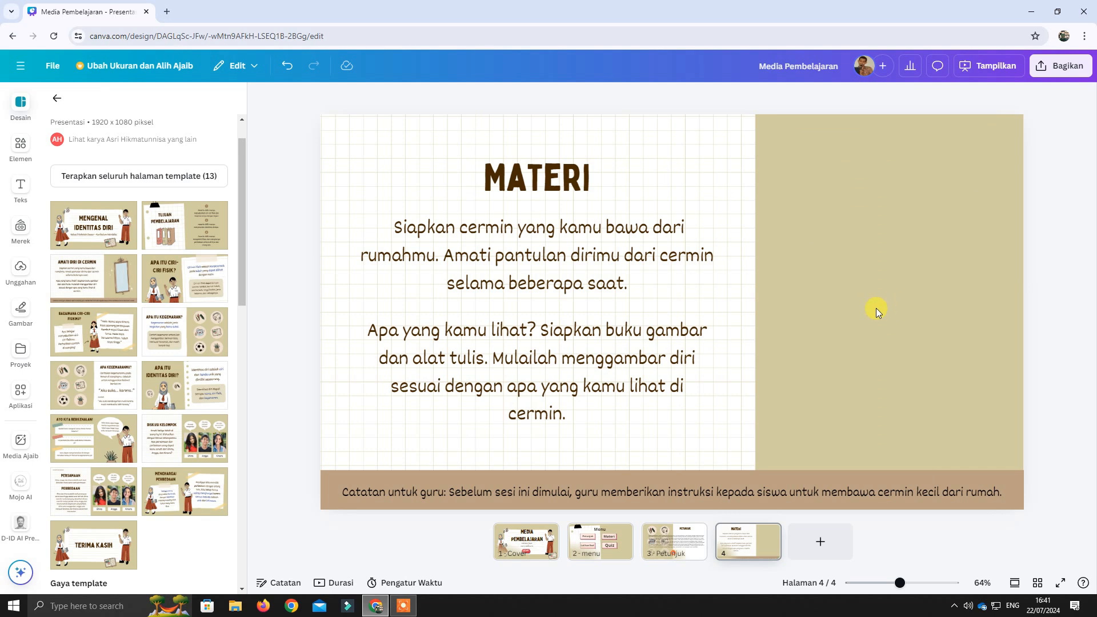
Find a "pakaian adat jawa" graphic and place the couple in brown traditional dress, enlarged, on page 4's plain beige area.
click(26, 154)
click(117, 103)
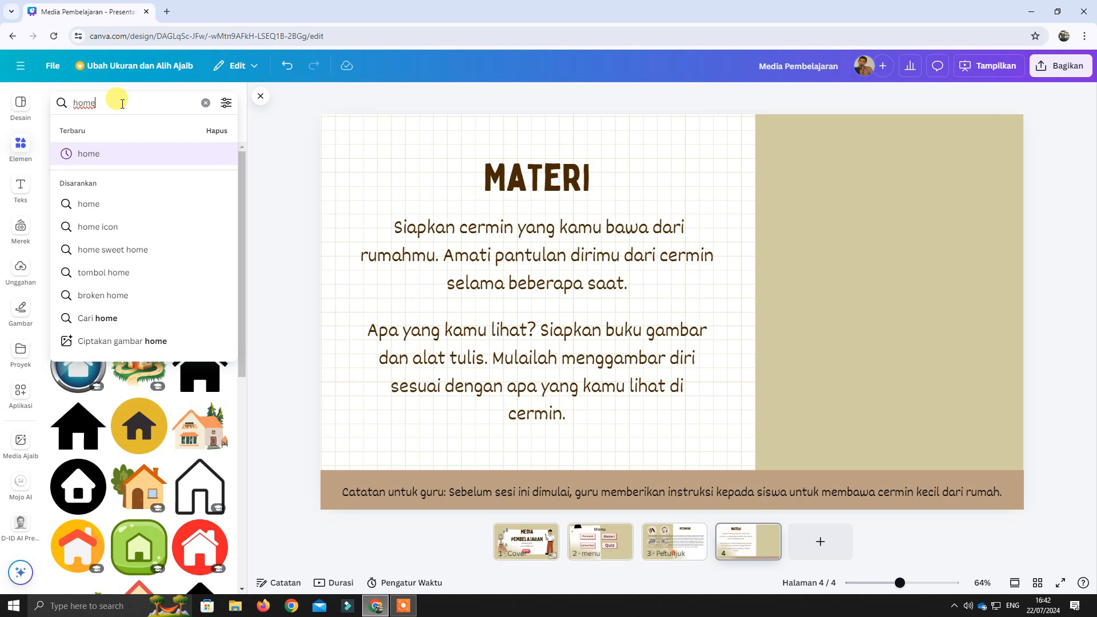
key(Return)
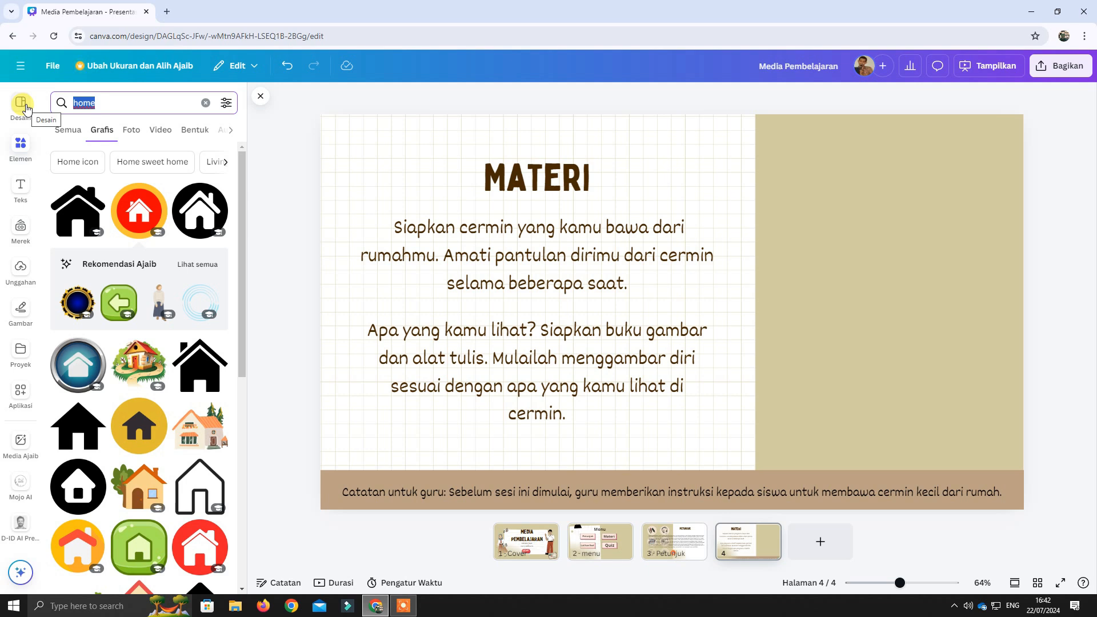
text(pakaian ada)
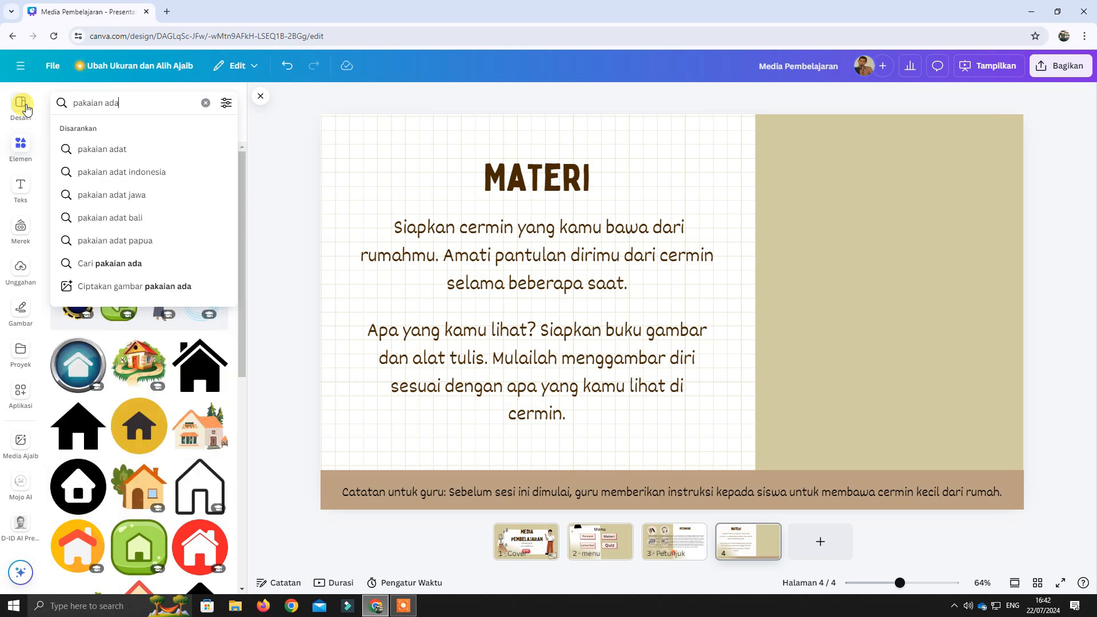
click(109, 194)
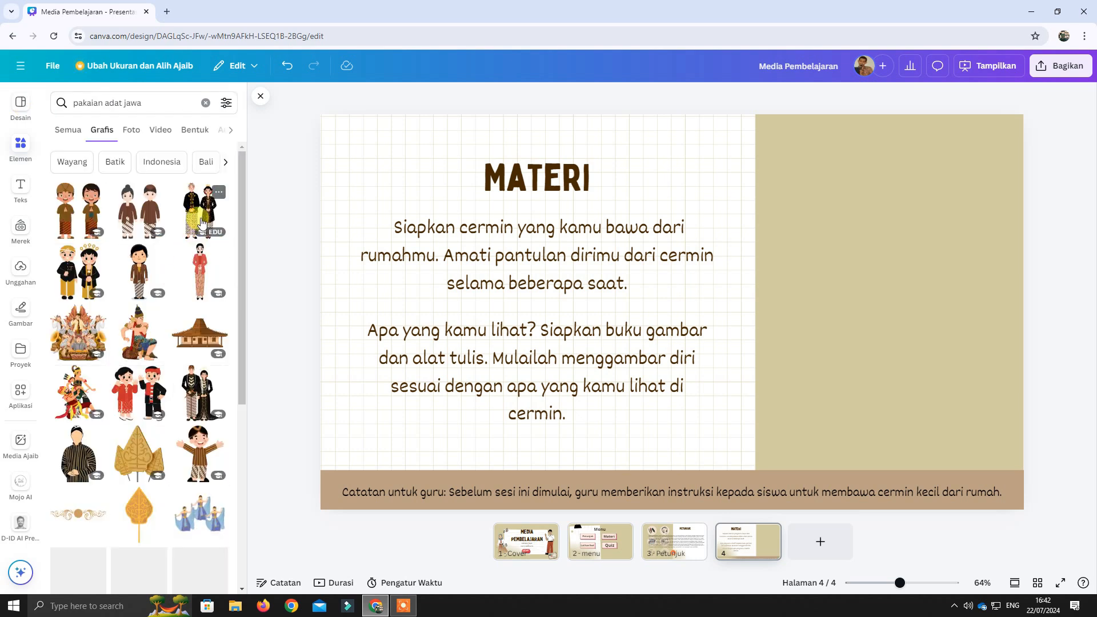
click(159, 218)
drag(690, 302, 912, 237)
drag(949, 329, 982, 373)
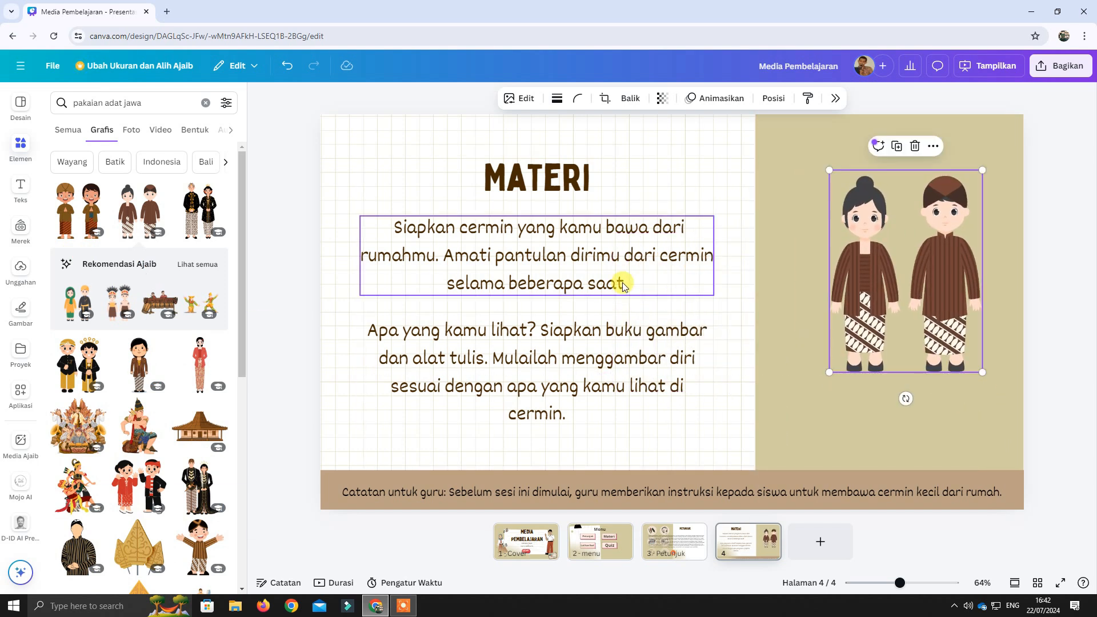
Delete the two body paragraphs and the "Catatan untuk guru" note from page 4.
click(621, 280)
key(Delete)
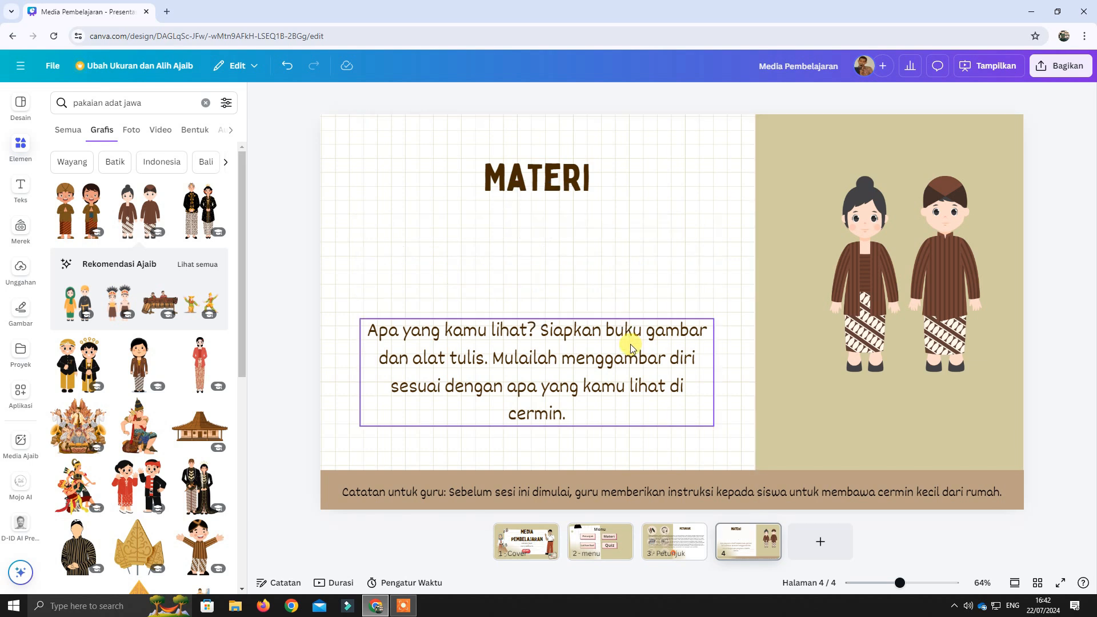
click(631, 362)
key(Delete)
click(633, 494)
key(Delete)
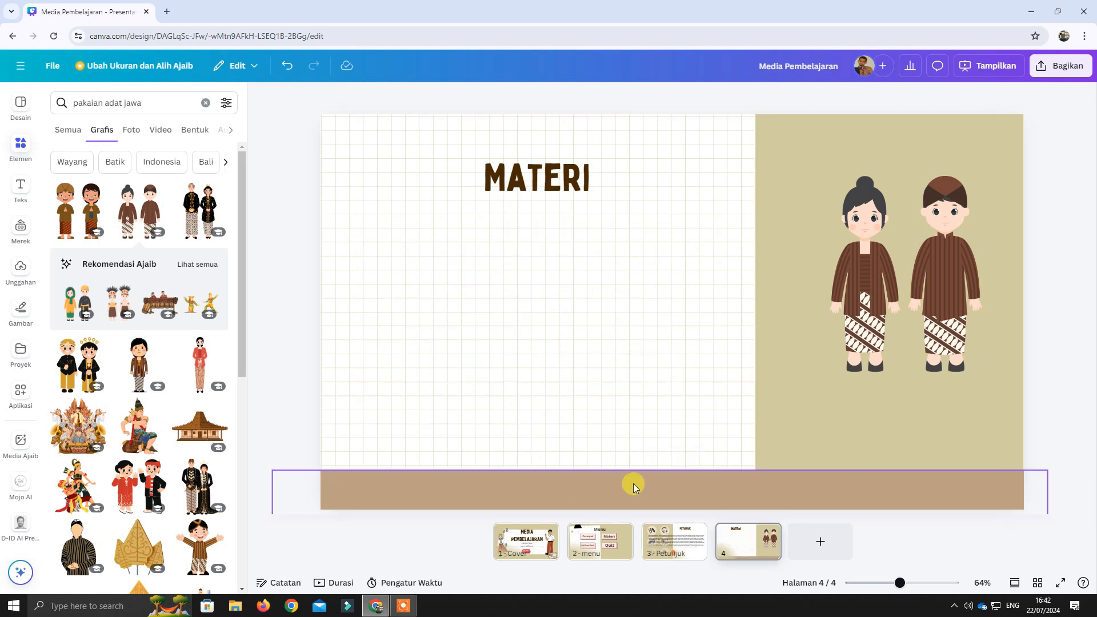
Move the "MATERI" title up toward the upper edge of page 4.
click(564, 180)
drag(563, 180, 560, 150)
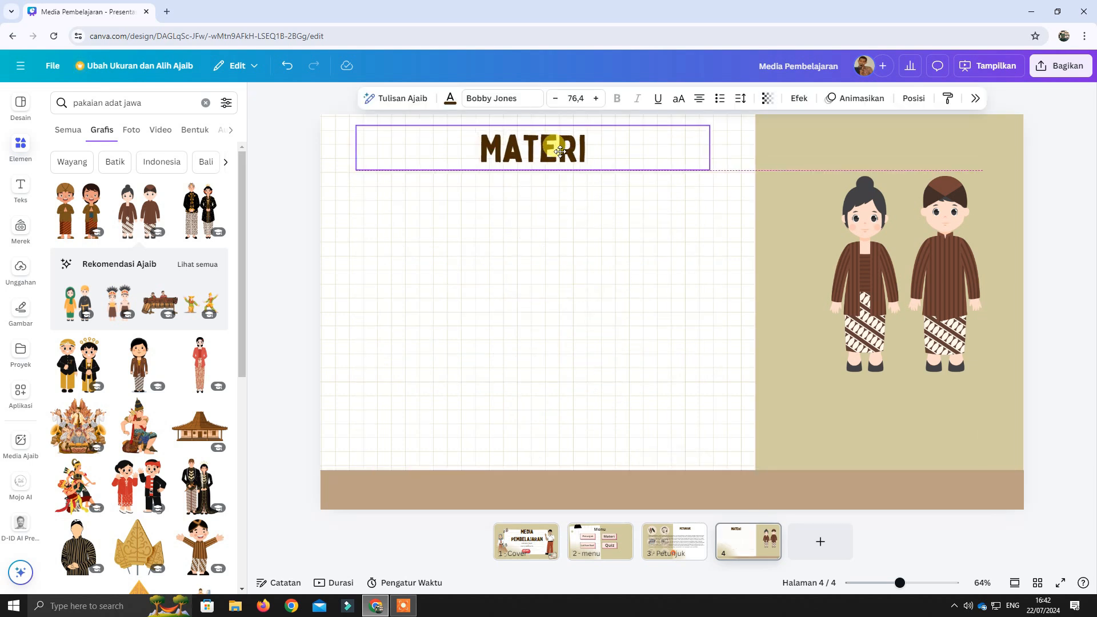
click(582, 261)
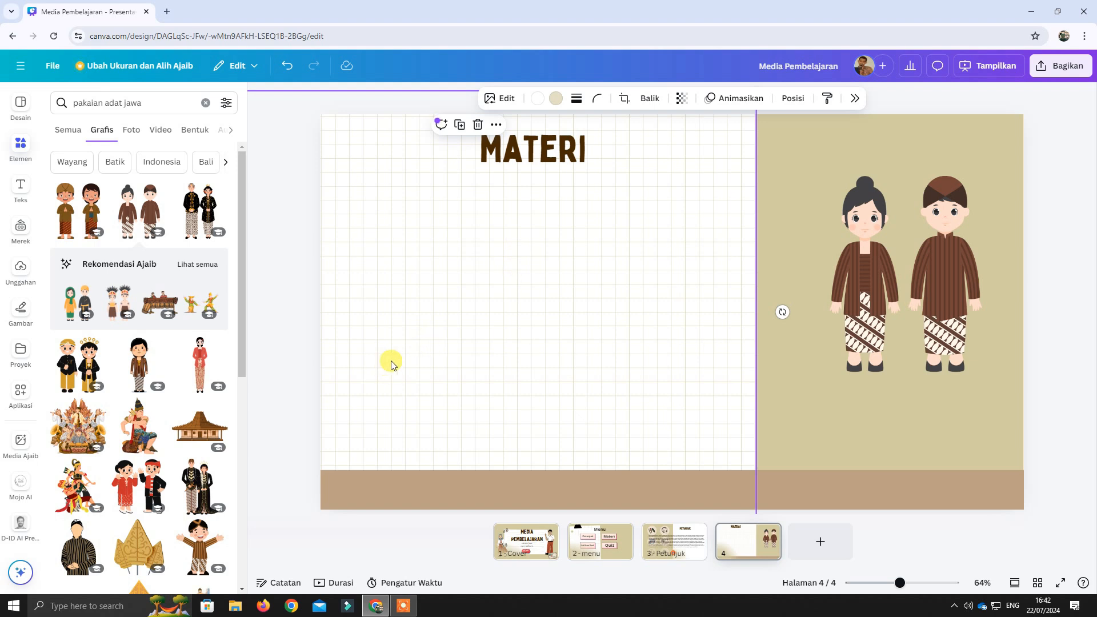
click(18, 576)
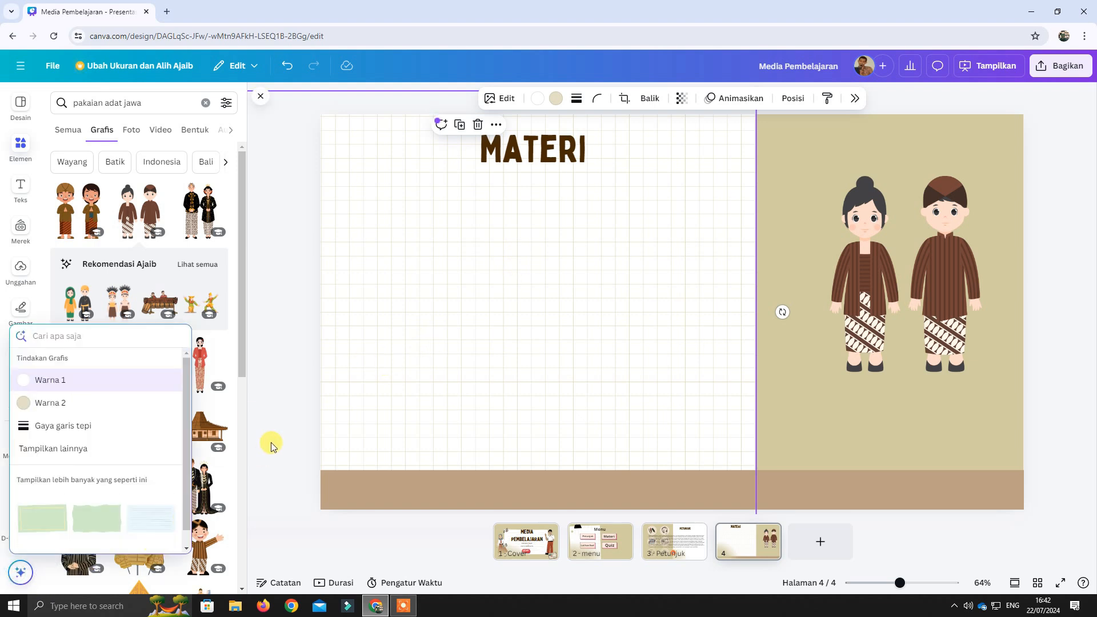
click(510, 360)
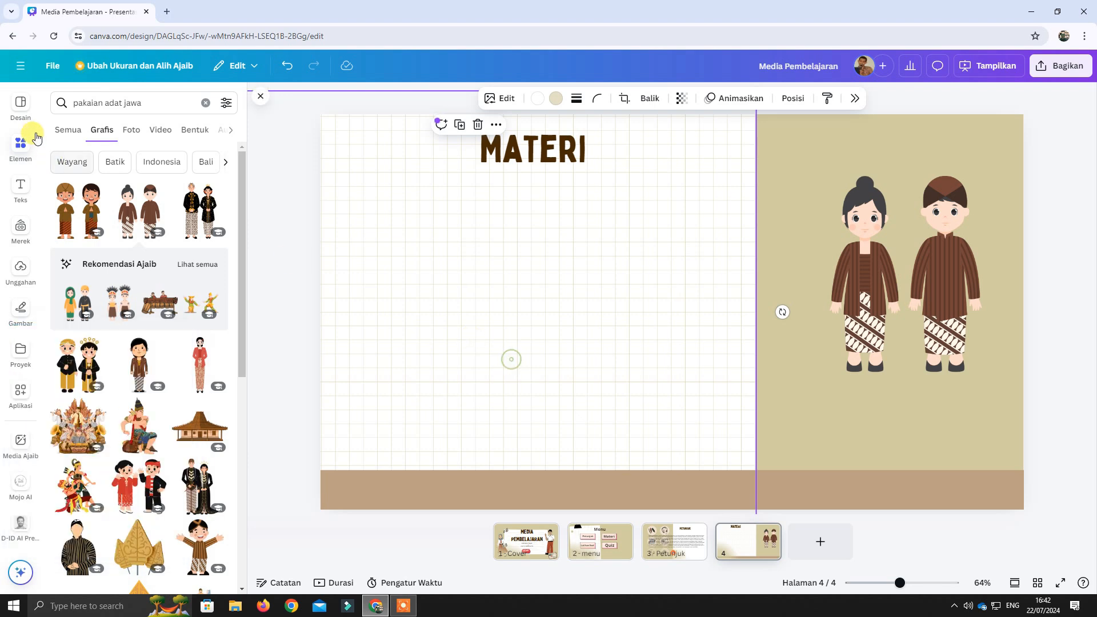
click(20, 106)
click(23, 571)
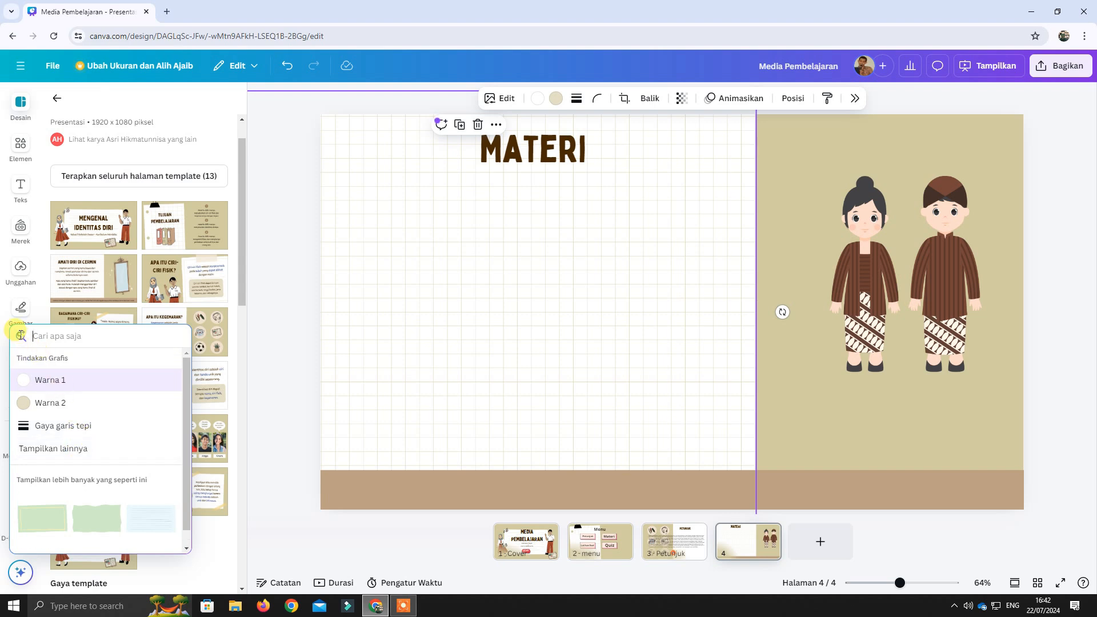
click(551, 389)
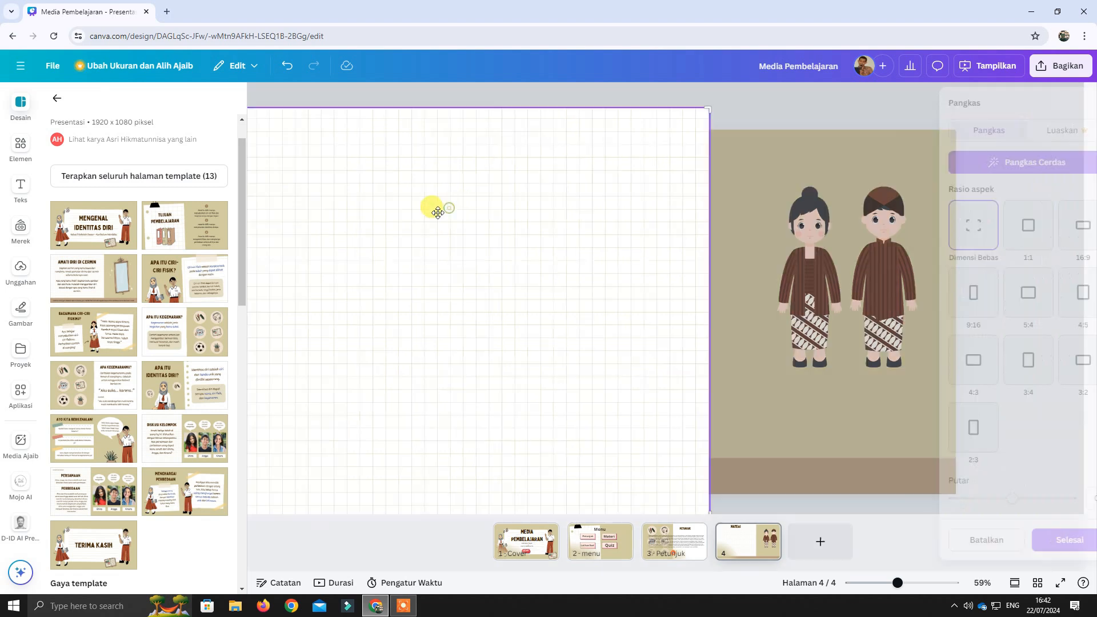
double_click(449, 207)
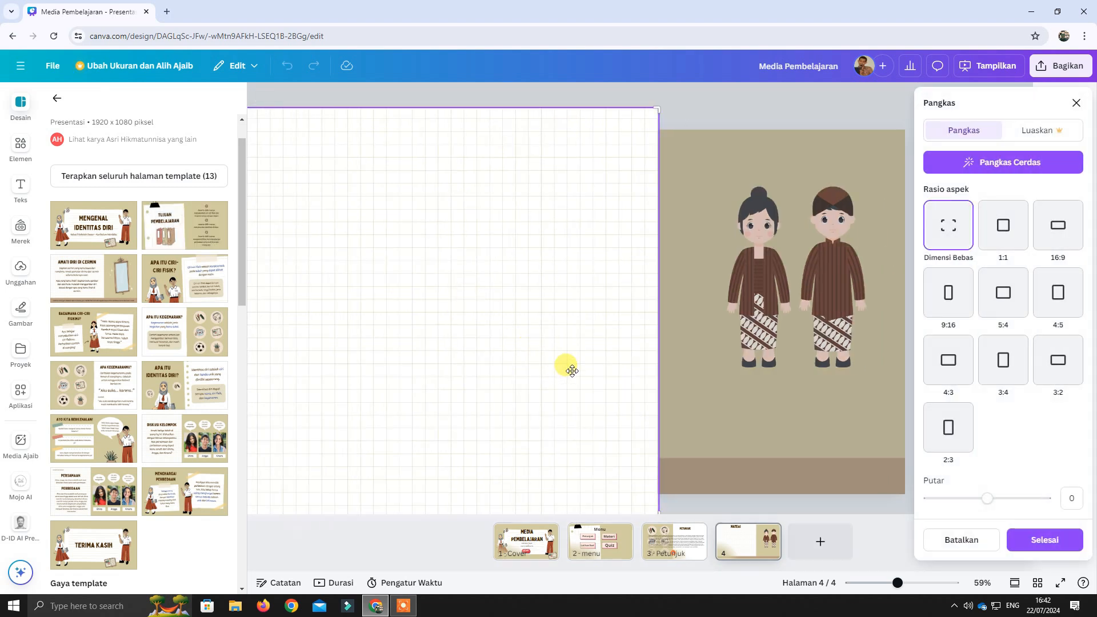
click(1076, 103)
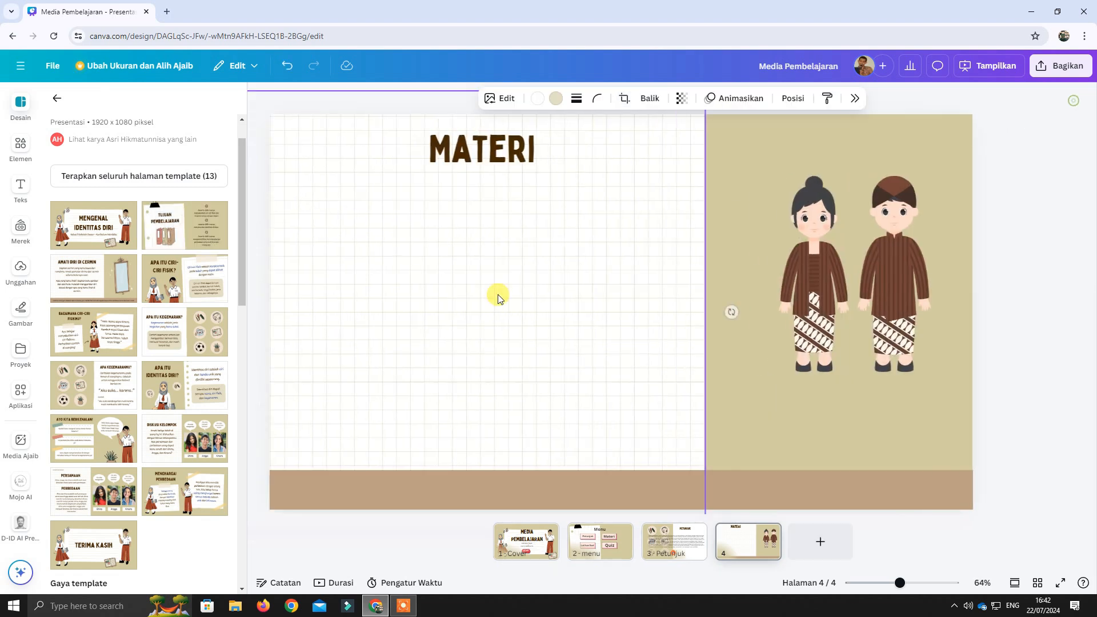
click(21, 572)
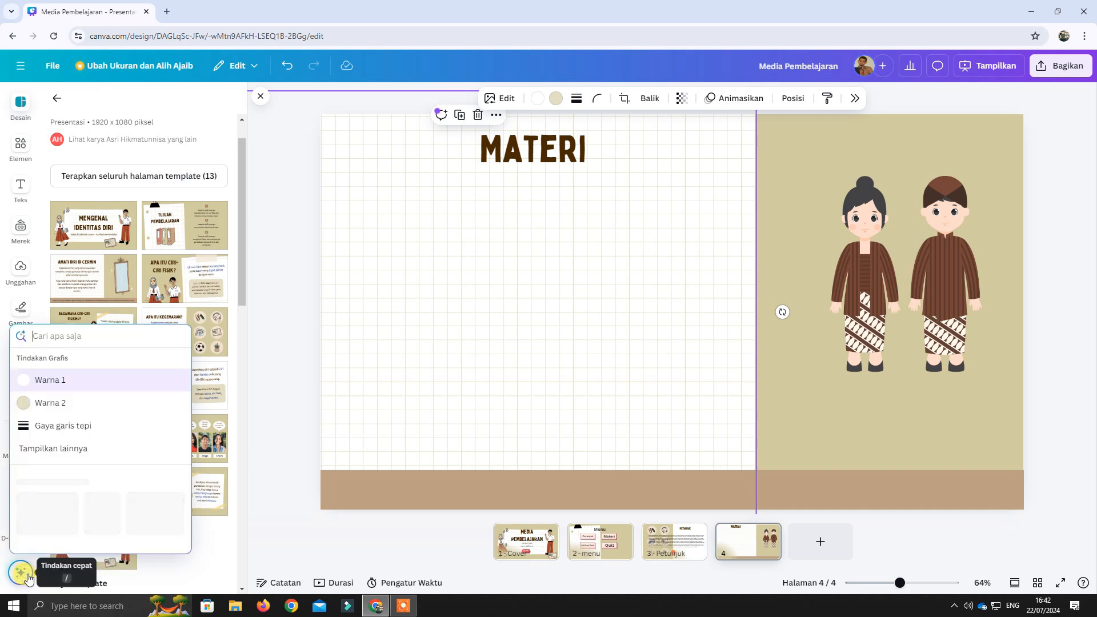
click(91, 449)
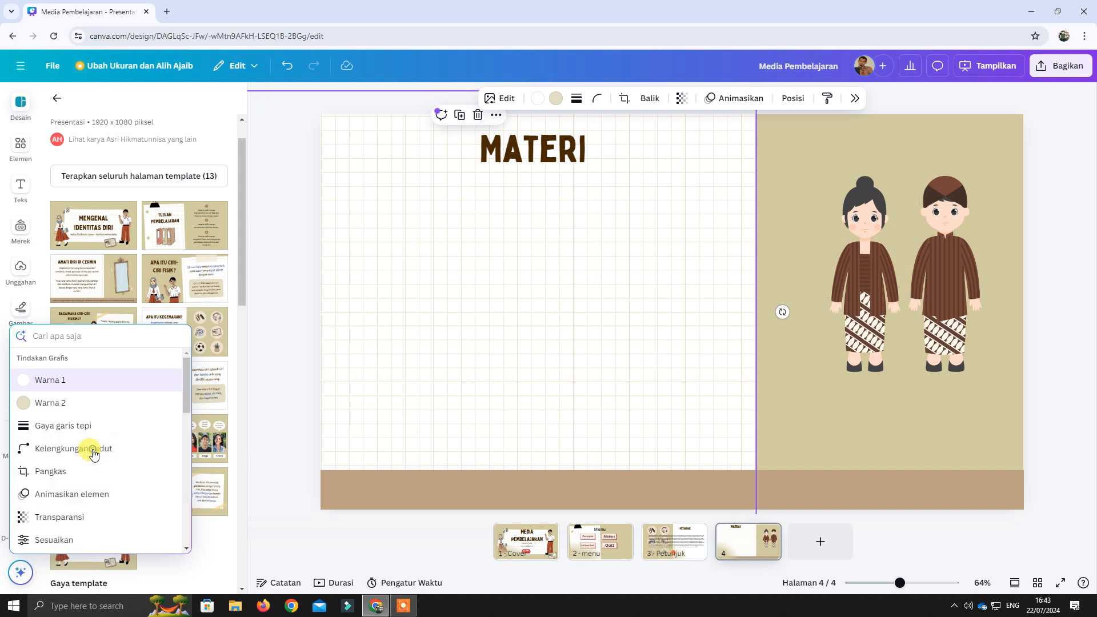
scroll(106, 465, down, 5)
scroll(109, 475, down, 3)
scroll(103, 472, up, 2)
scroll(91, 469, down, 6)
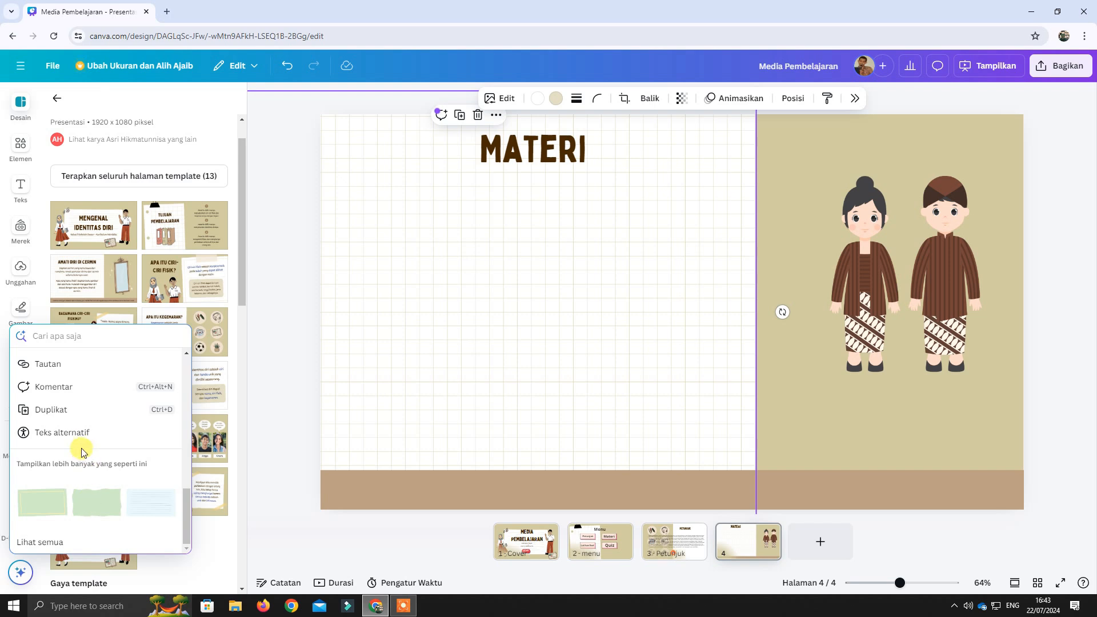
click(56, 98)
Add a heading text box to page 4 and place it directly below the "MATERI" title.
click(23, 192)
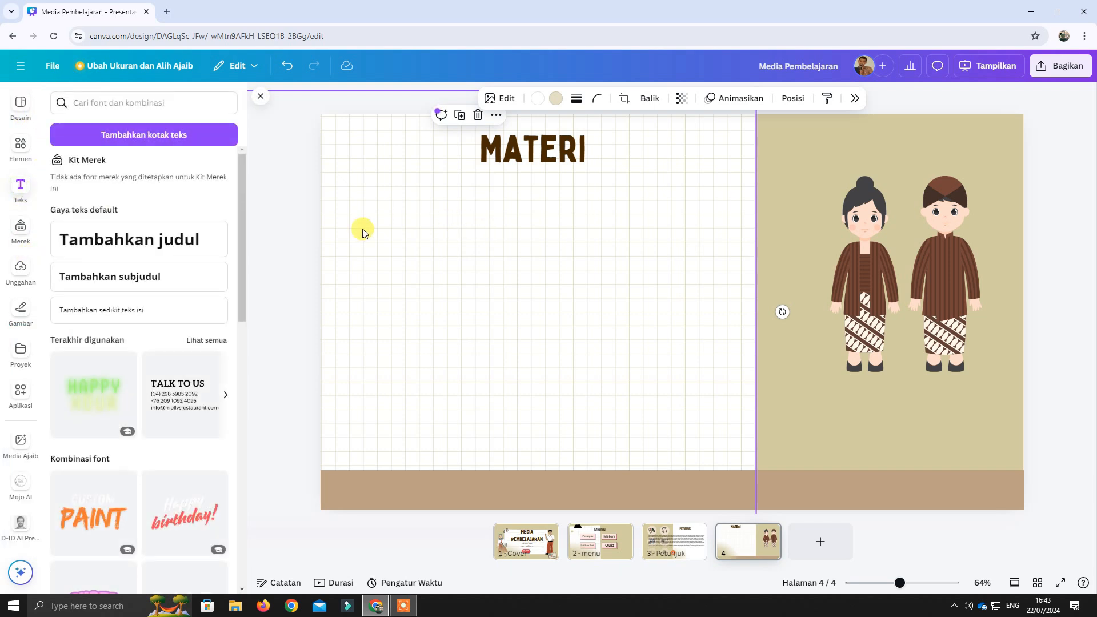
click(170, 240)
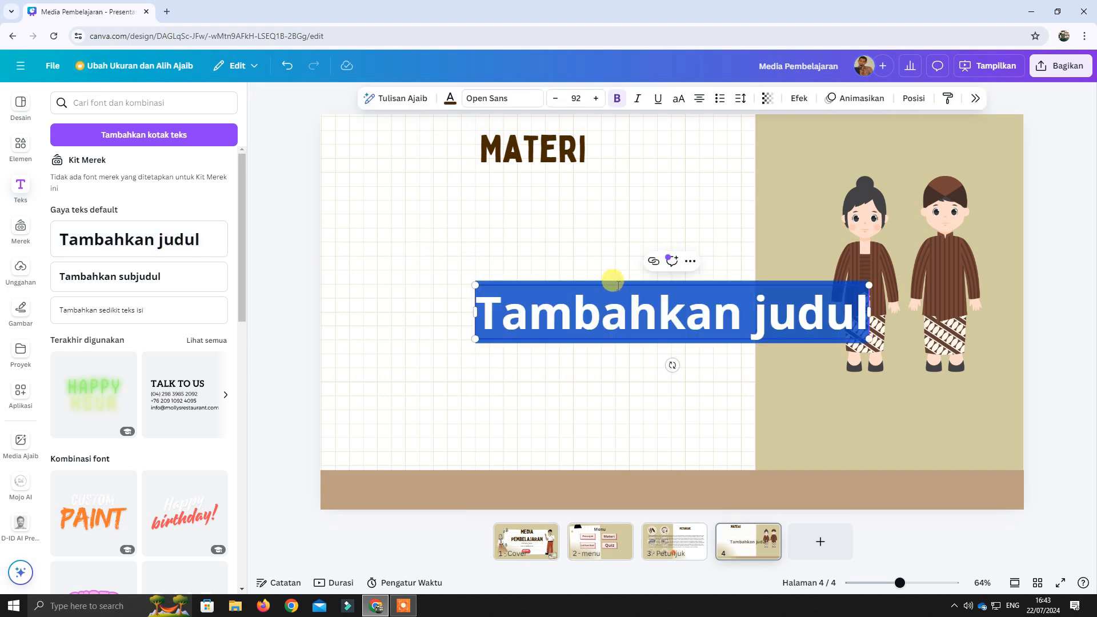
click(607, 370)
click(637, 325)
drag(637, 326, 506, 242)
Generate text for the new heading with Magic Write (Tulisan Ajaib) using the prompt "berikan saya materi tentang cerkak bahasa jawa".
click(26, 569)
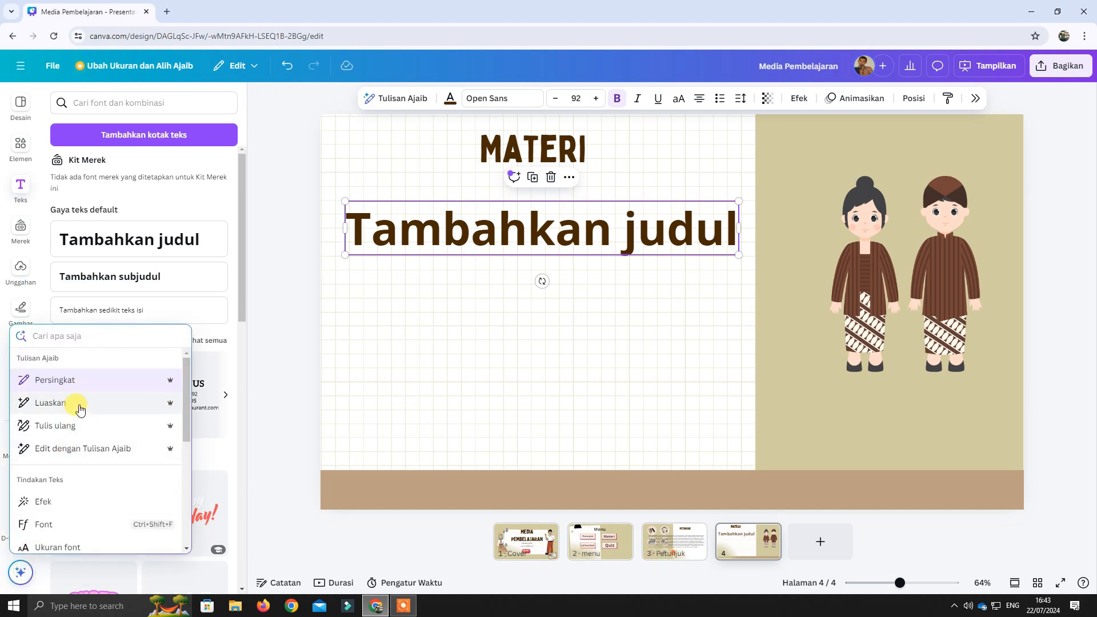
click(87, 448)
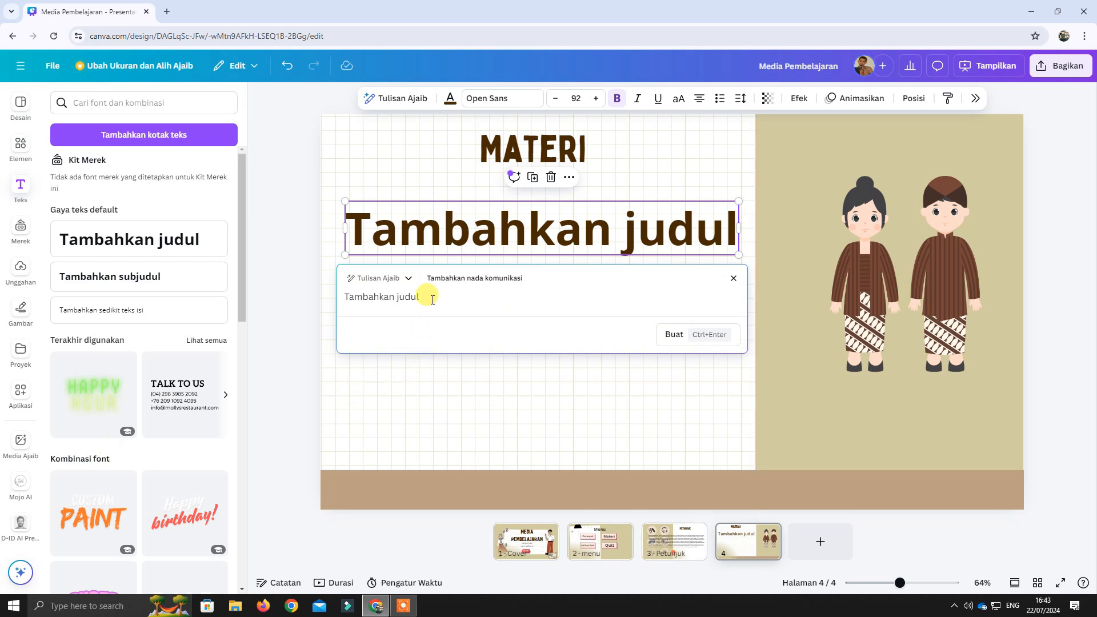
drag(423, 299, 319, 301)
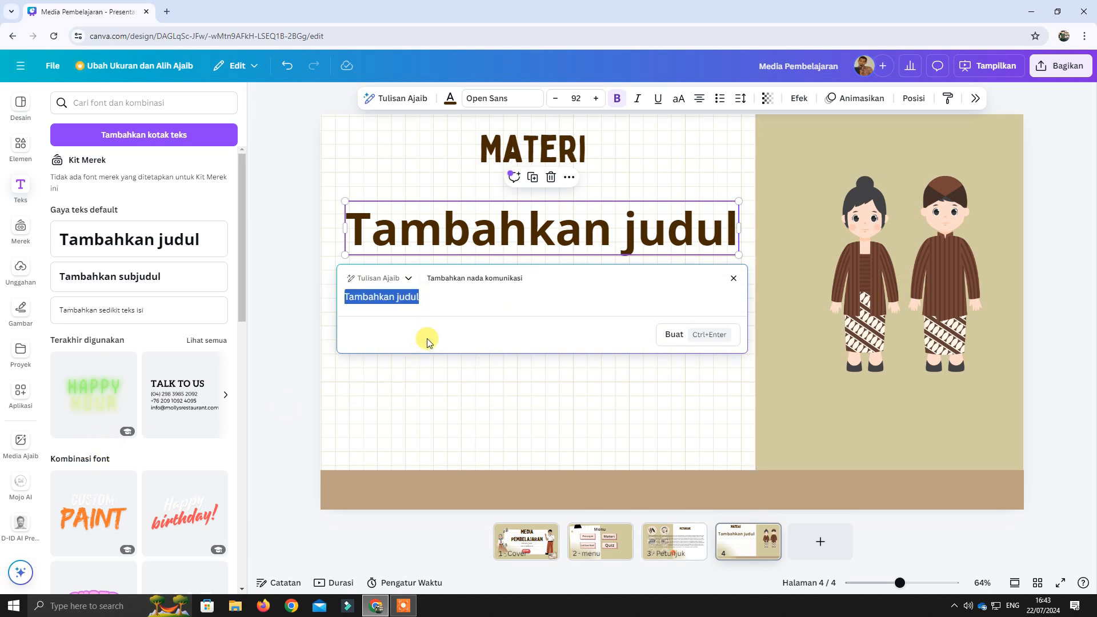
text(be)
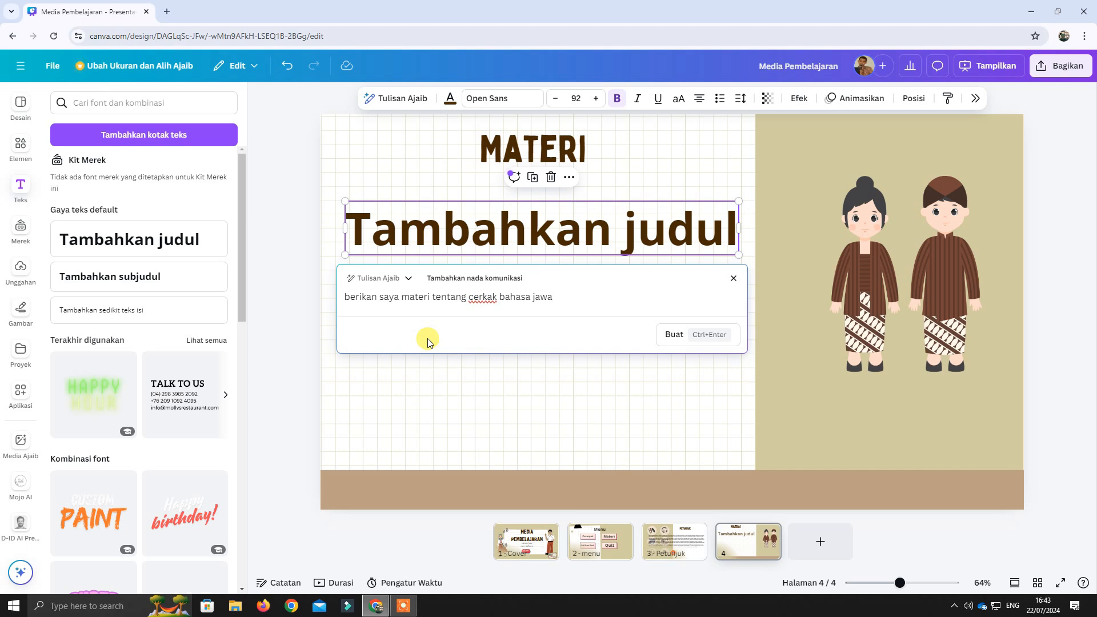
click(703, 336)
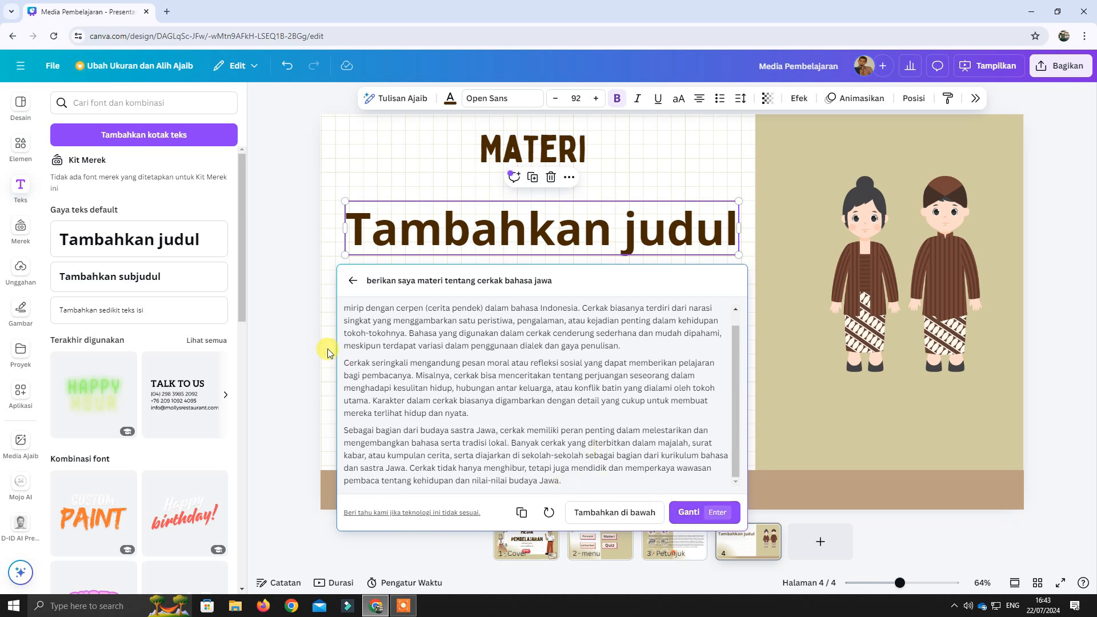
Copy the generated cerkak text and paste it over the "Tambahkan judul" placeholder.
scroll(416, 363, up, 1)
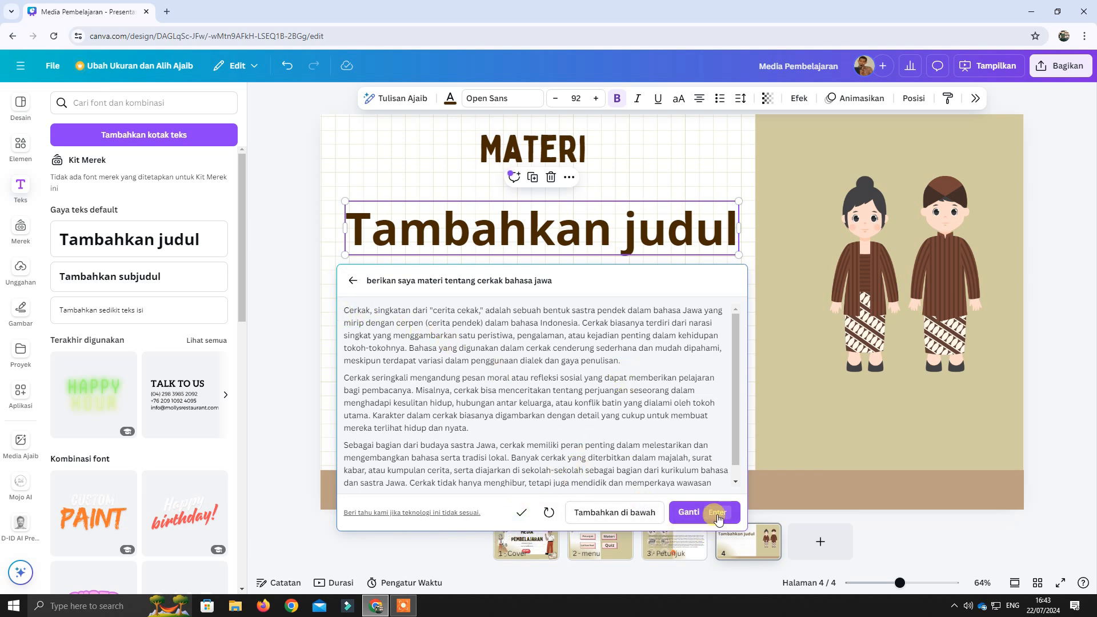
click(693, 240)
double_click(676, 239)
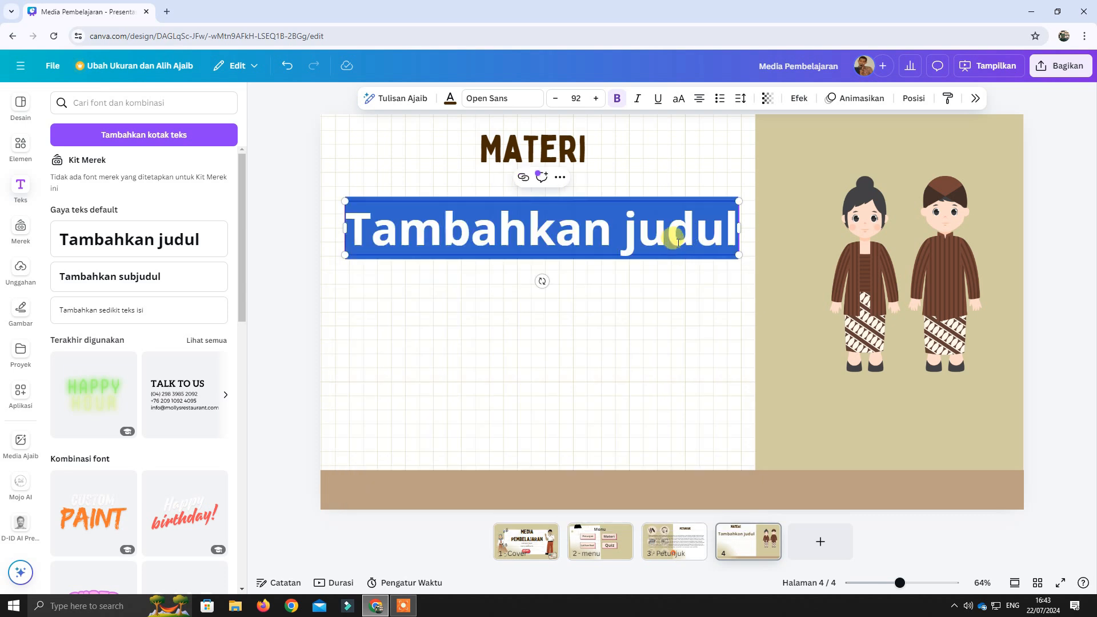
click(676, 239)
triple_click(676, 239)
key(ctrl+v)
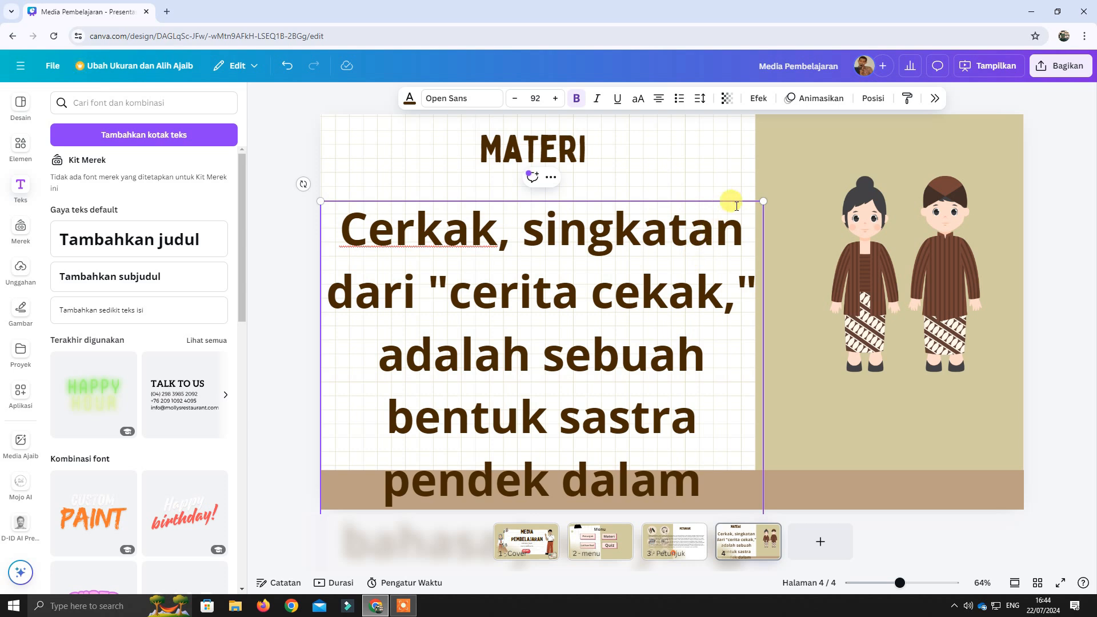
Try to shrink and reposition the oversized cerkak text by scaling its text box.
drag(766, 204, 699, 254)
drag(673, 333, 678, 248)
click(434, 270)
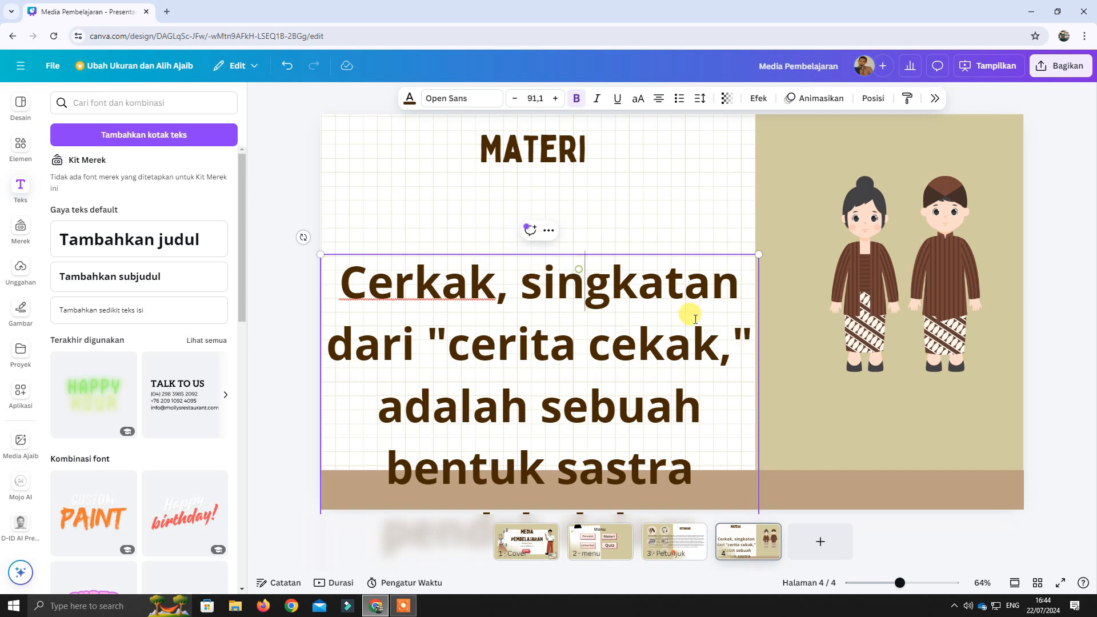
drag(762, 255, 624, 174)
click(636, 255)
click(614, 378)
click(614, 255)
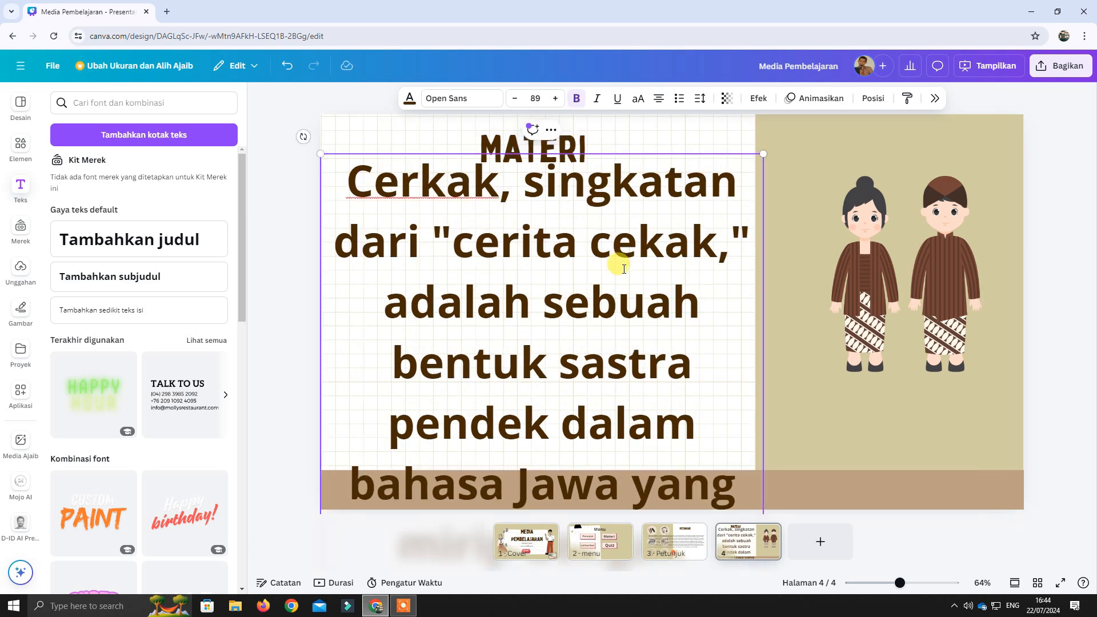
Set the font size of the entire cerkak text to 16.
triple_click(624, 268)
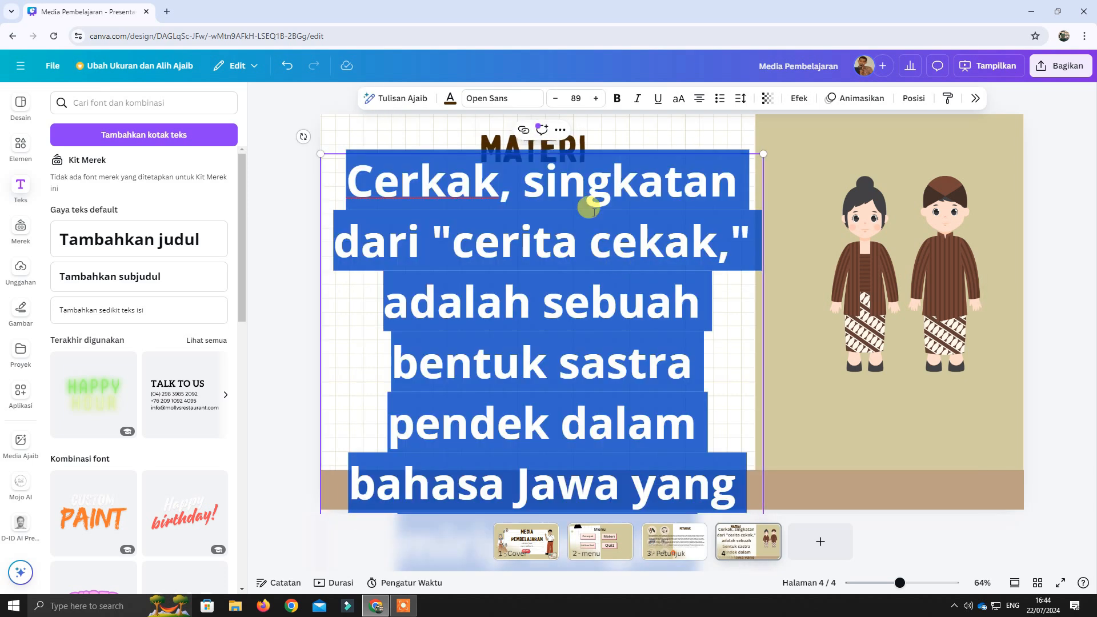
click(556, 100)
click(578, 98)
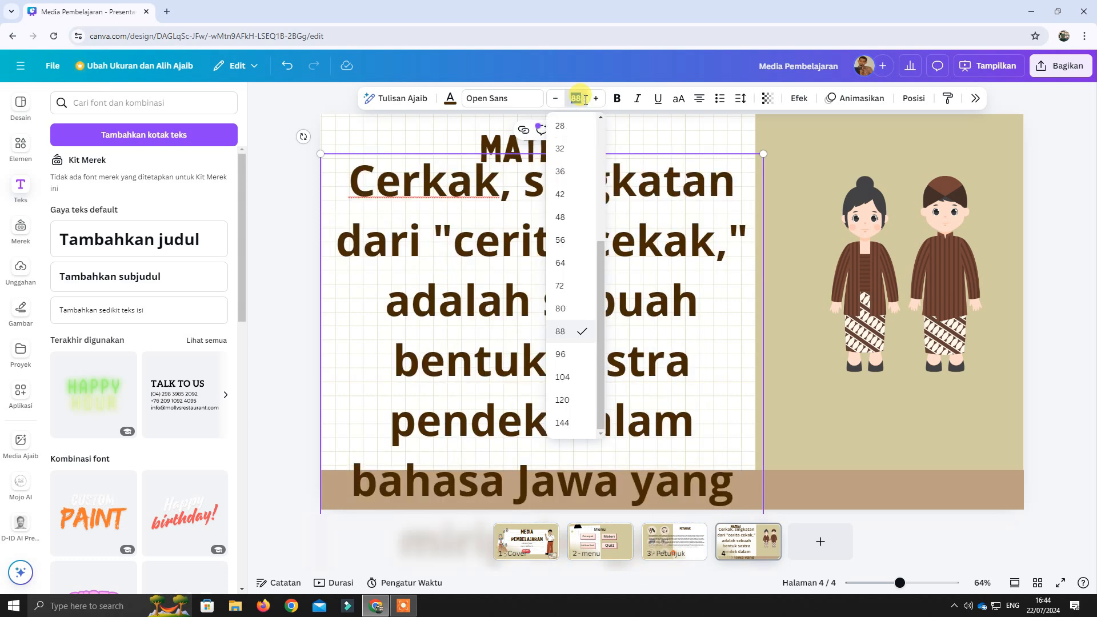
text(16)
key(Return)
Narrow the cerkak text box to about 1136 px and position it on the grid area just below the "MATERI" title.
drag(634, 270, 636, 322)
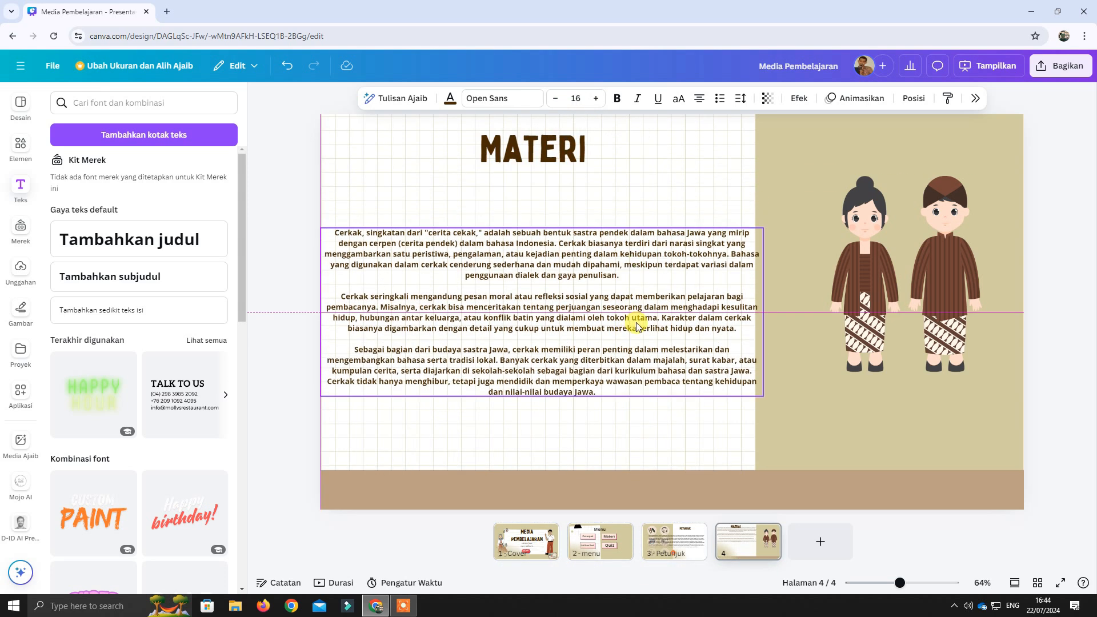
drag(766, 314, 736, 311)
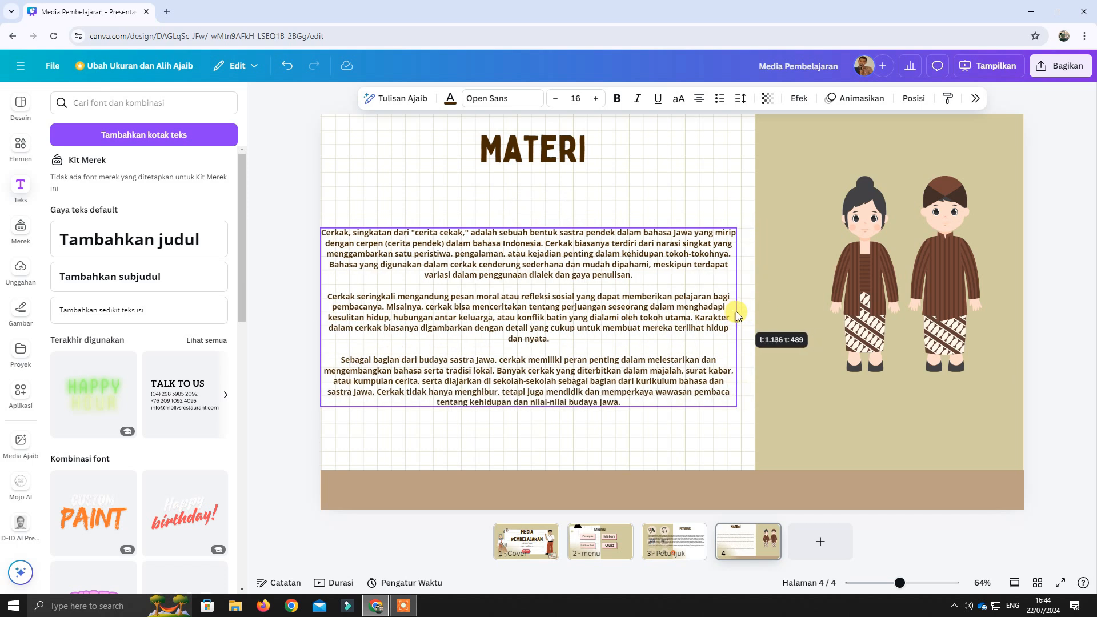
drag(658, 262, 665, 223)
click(670, 391)
click(663, 285)
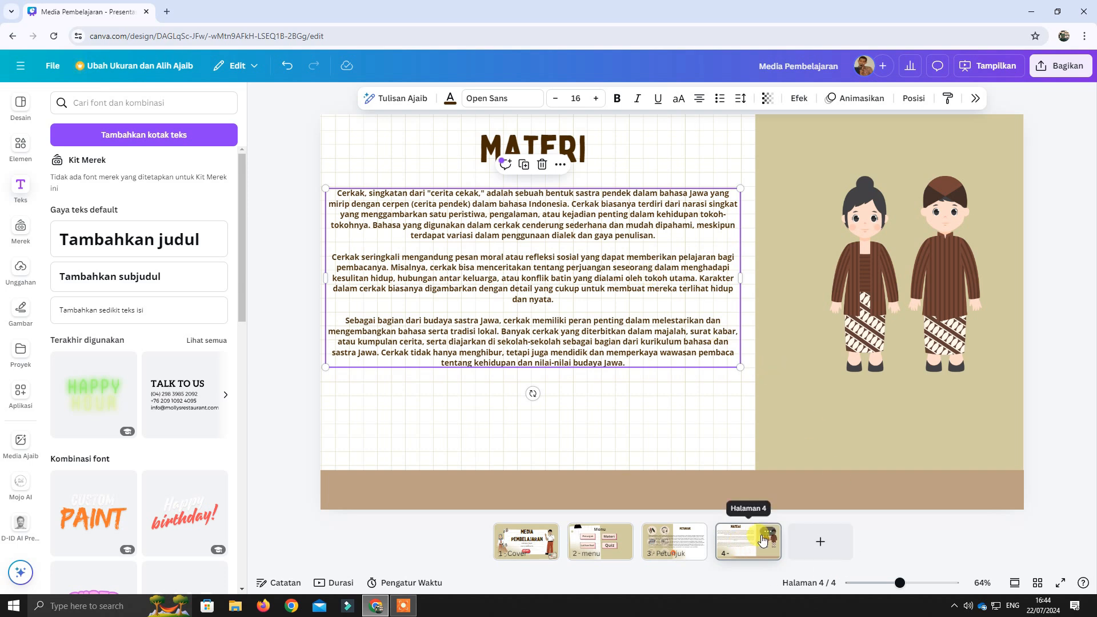
Rename page 4, the "MATERI" page, as materi_1.
click(768, 534)
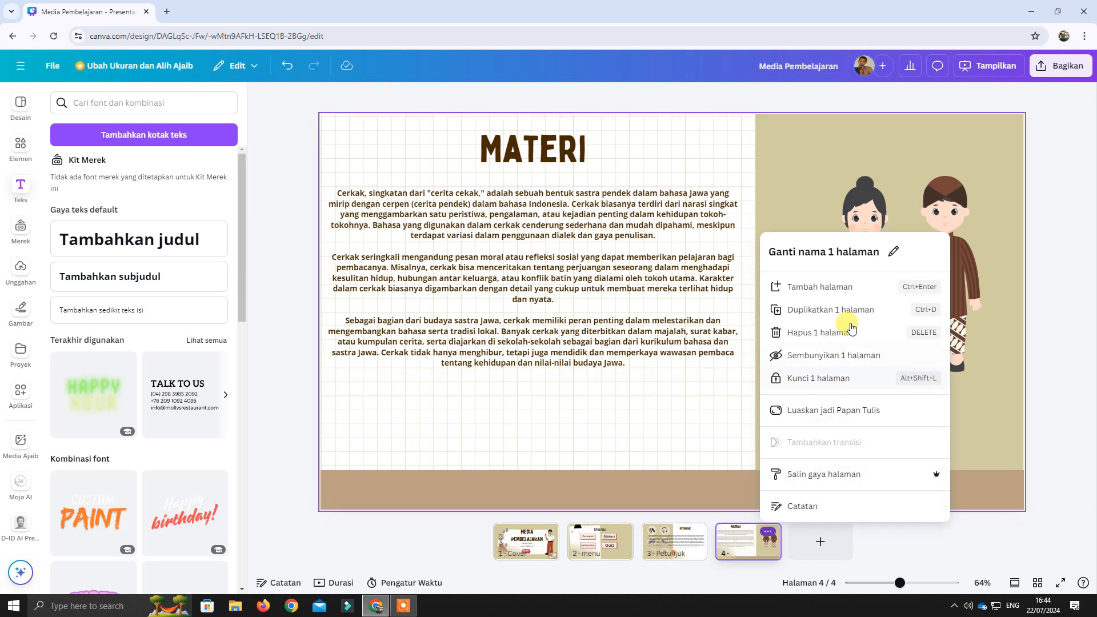
click(893, 255)
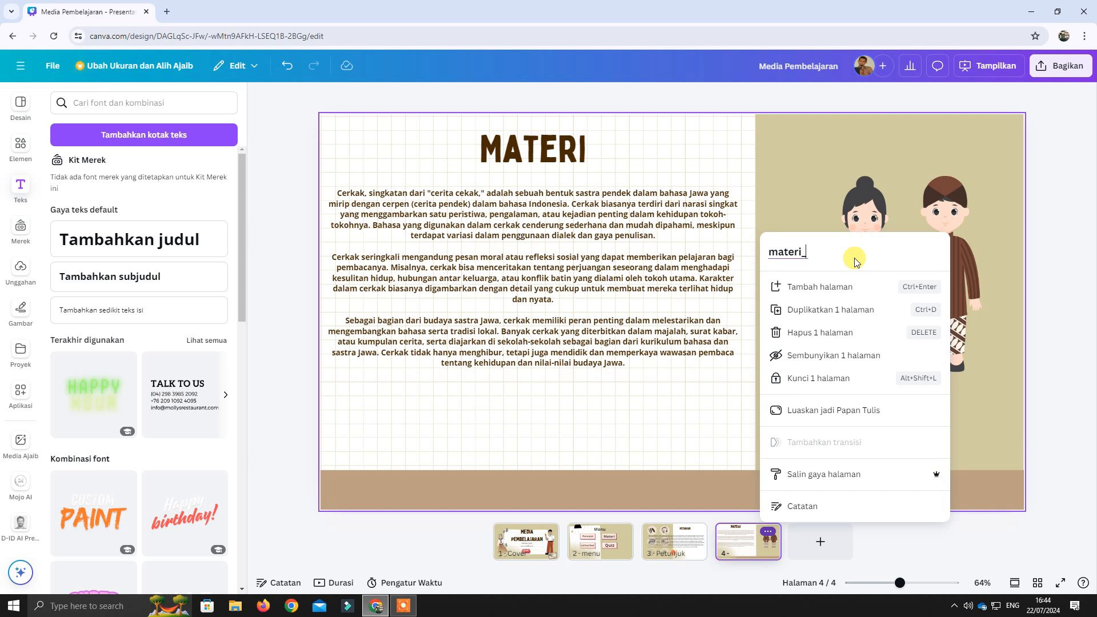
text(materi_1)
click(756, 187)
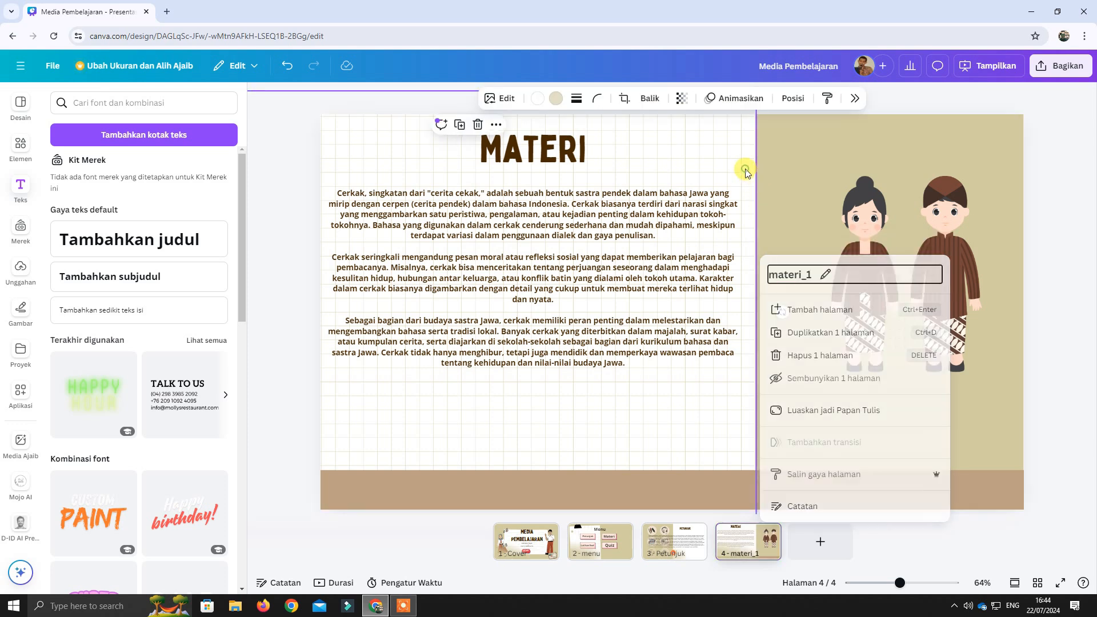
Duplicate the materi_1 page and rename the copy as materi_2.
right_click(750, 547)
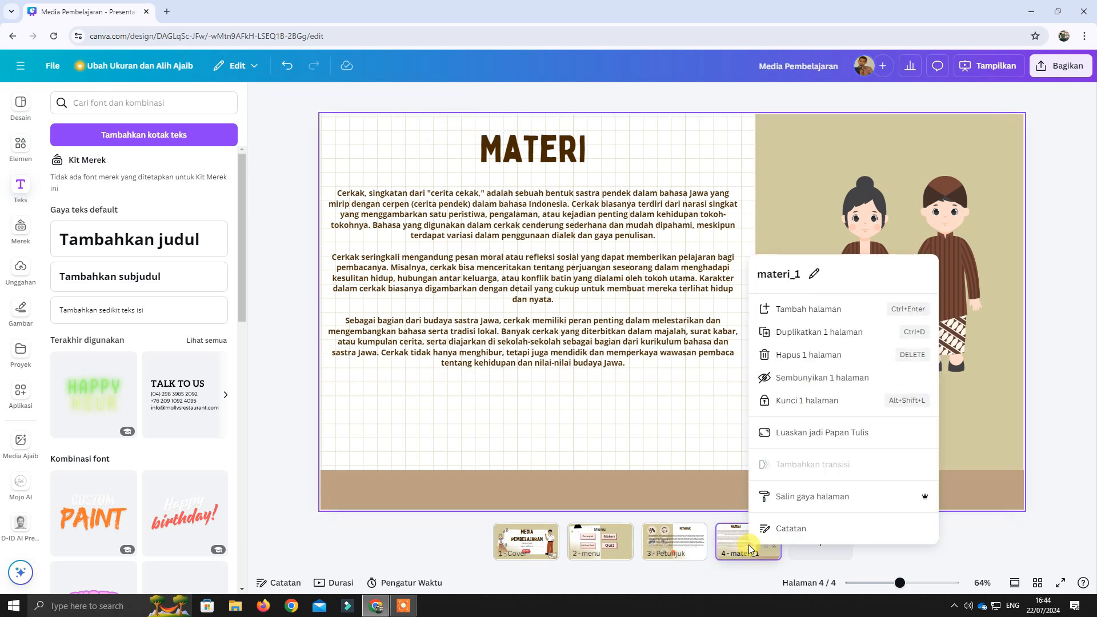
click(818, 337)
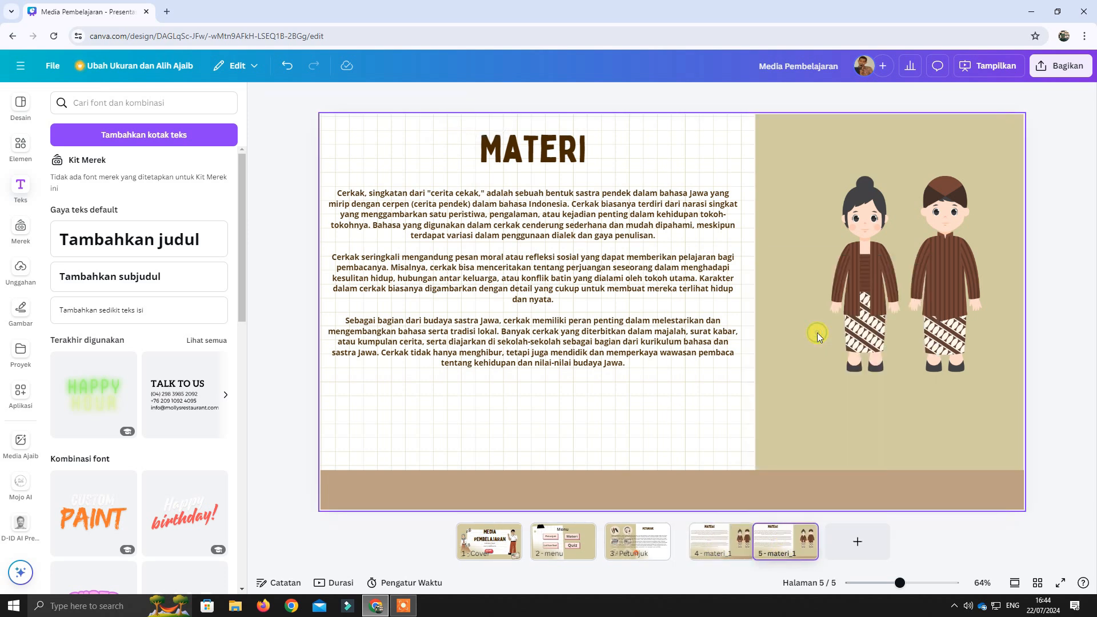
click(804, 532)
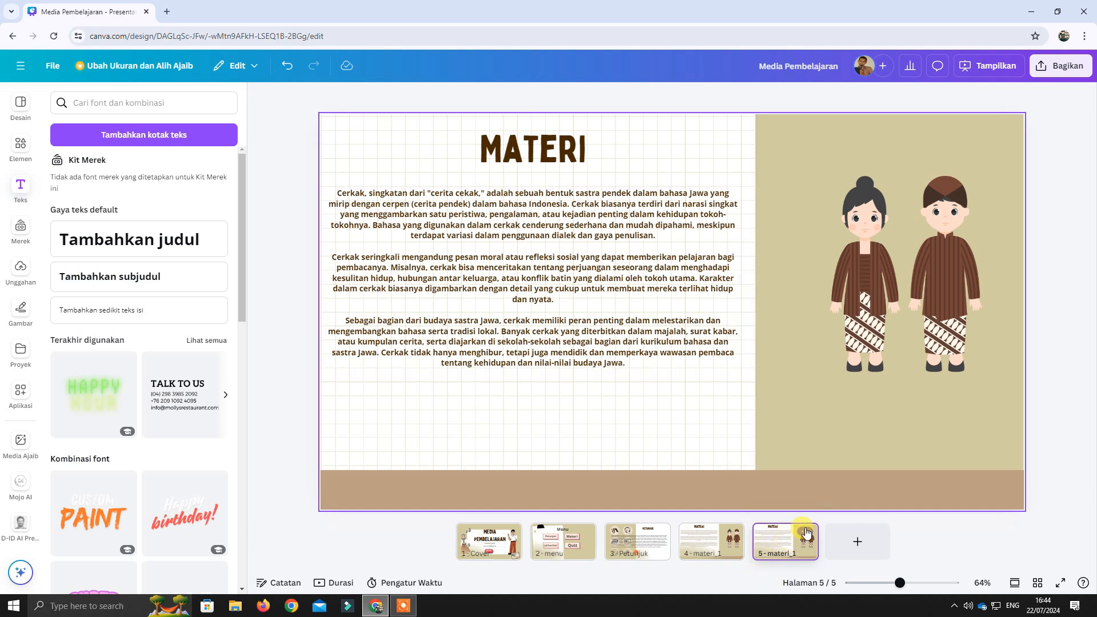
click(860, 259)
click(850, 253)
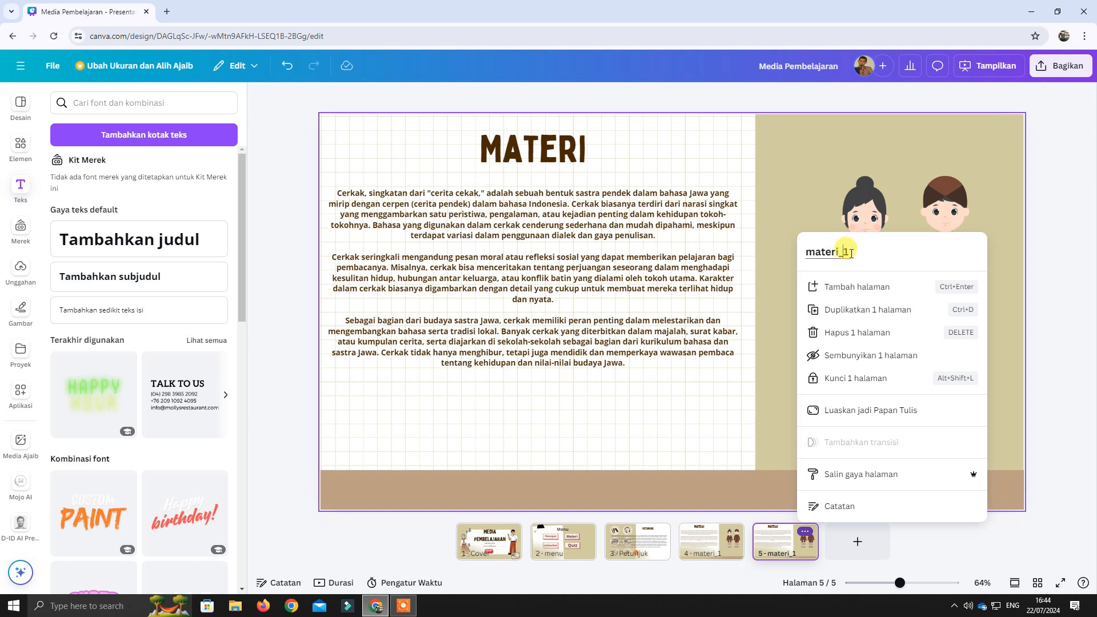
key(BackSpace)
text(2)
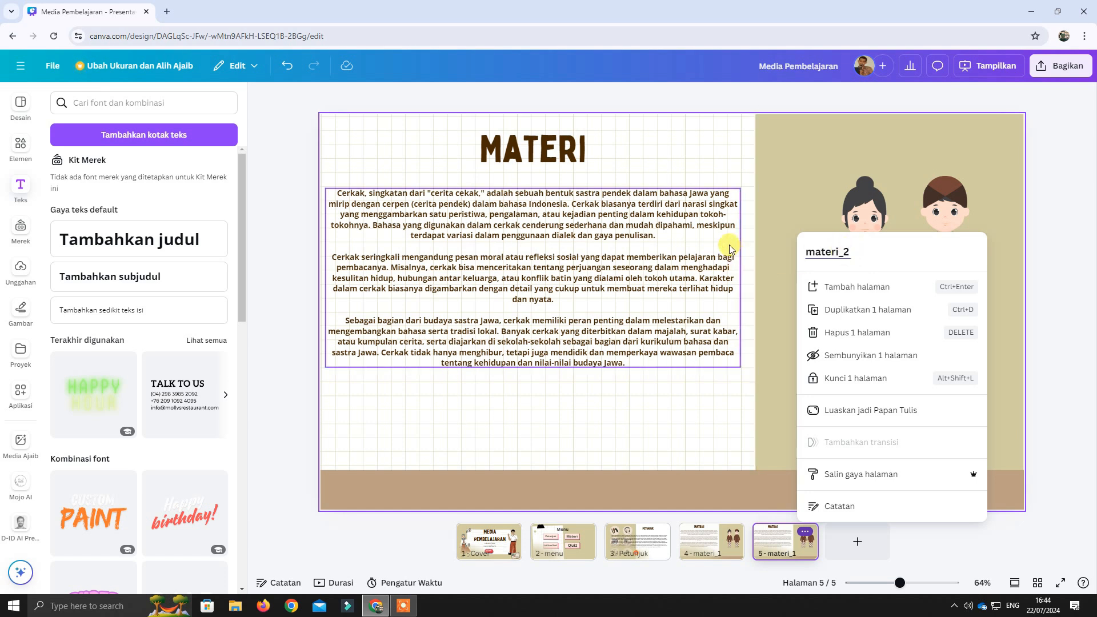
click(789, 270)
Append "_2" to the "MATERI" title on the materi_2 page.
click(584, 155)
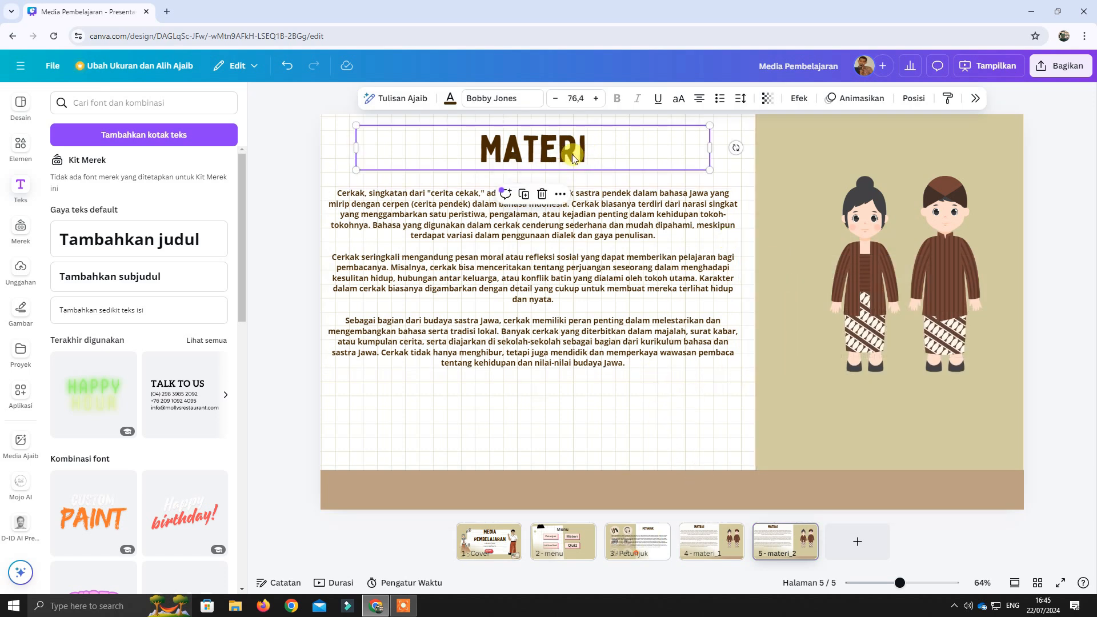
click(568, 155)
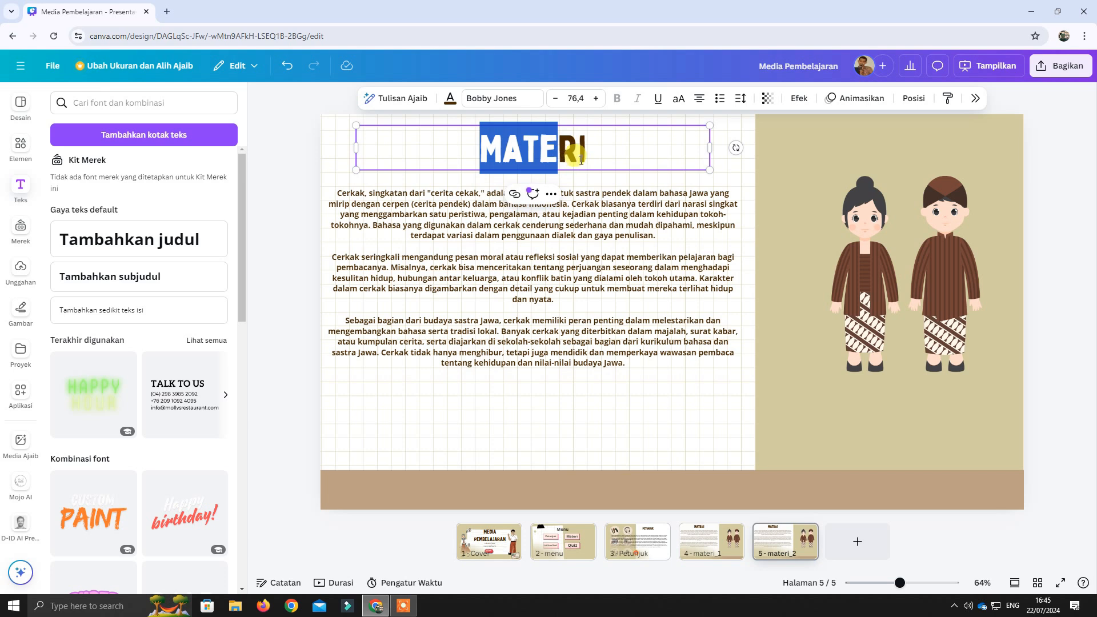
click(591, 160)
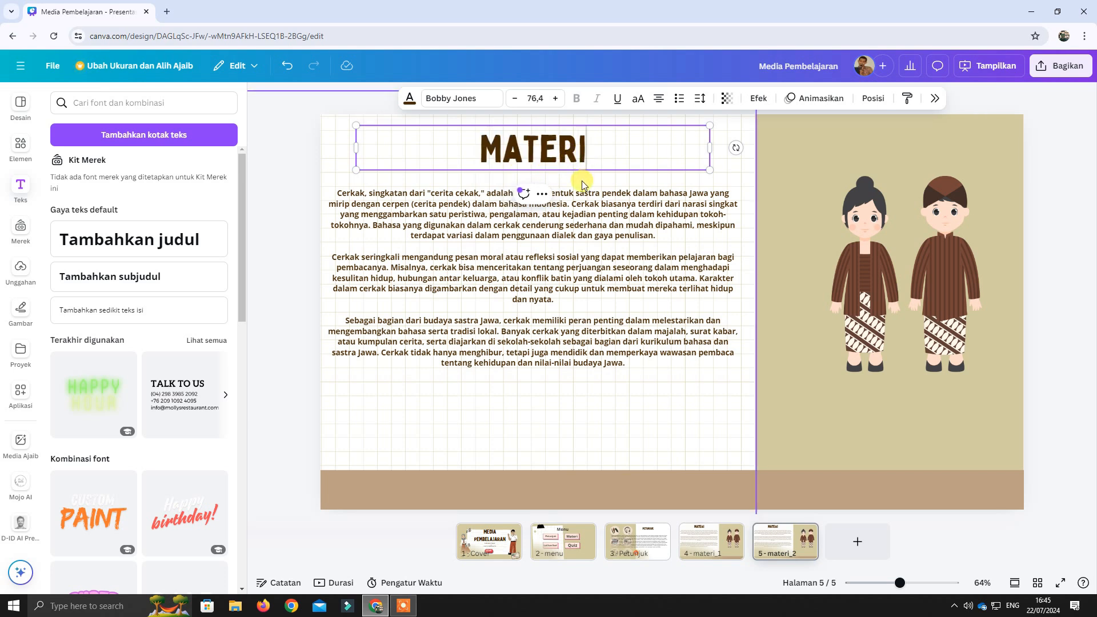
text(_2)
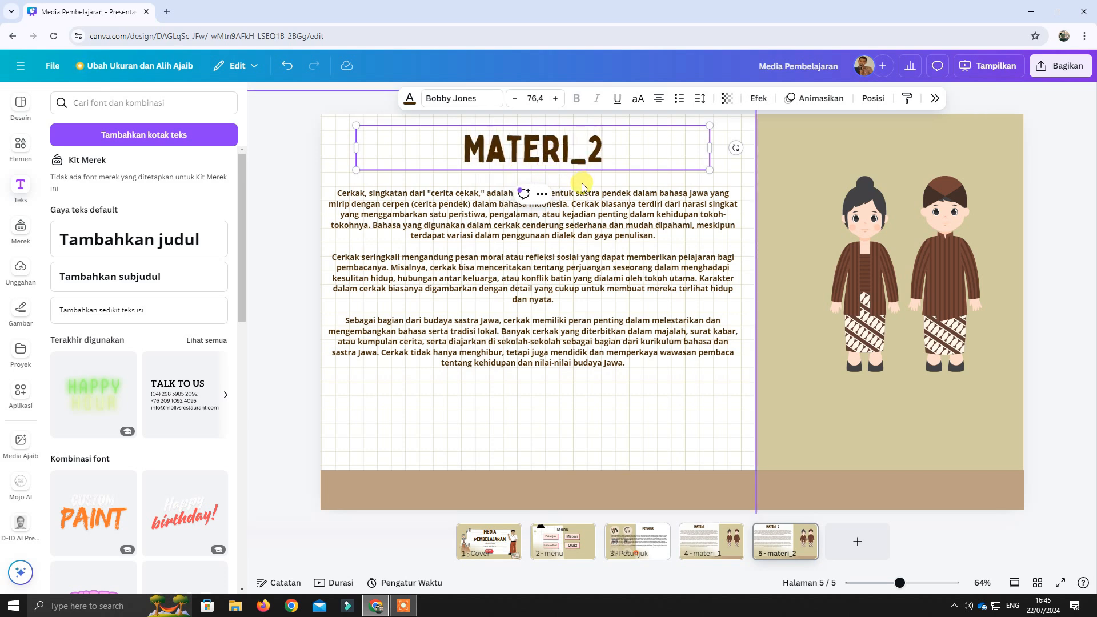
click(664, 420)
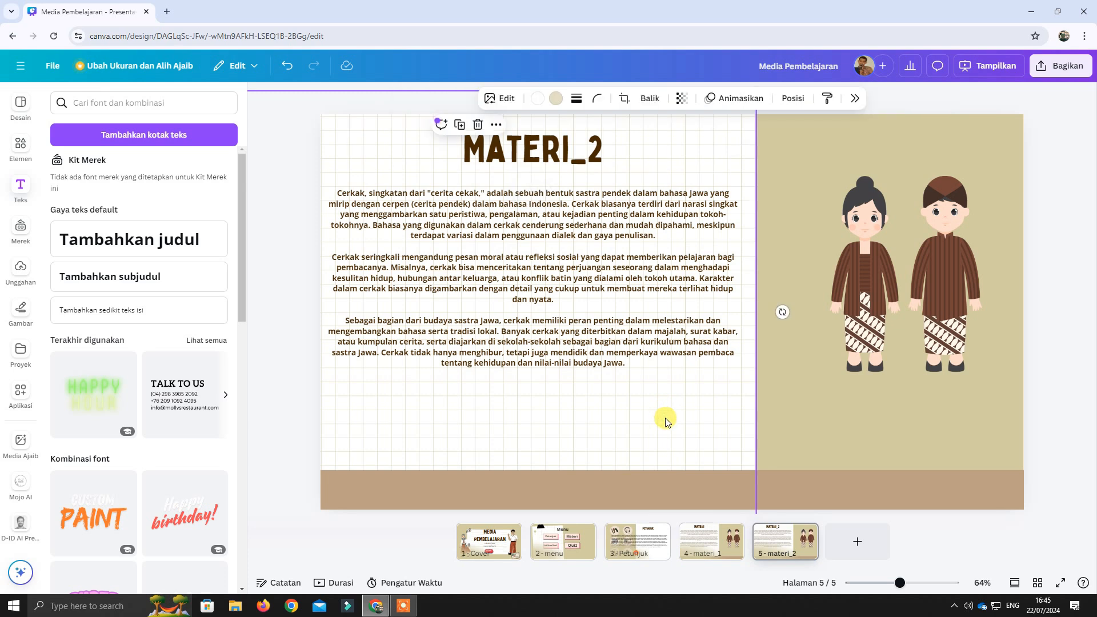
Go back to the Petunjuk page and select its red home button graphic.
click(719, 542)
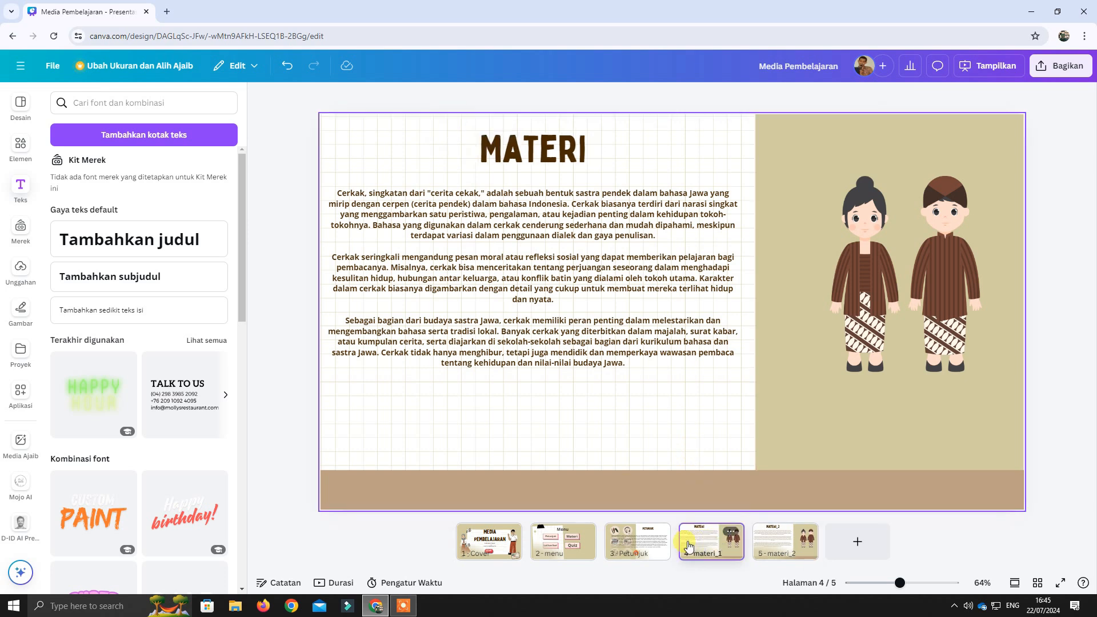
click(634, 543)
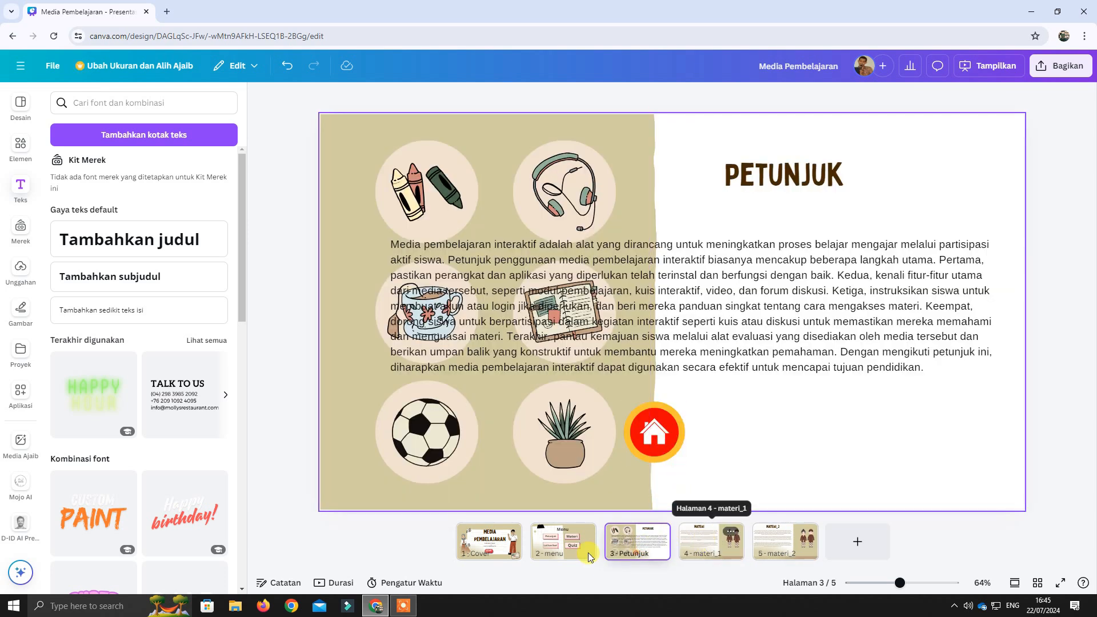
click(709, 557)
click(640, 539)
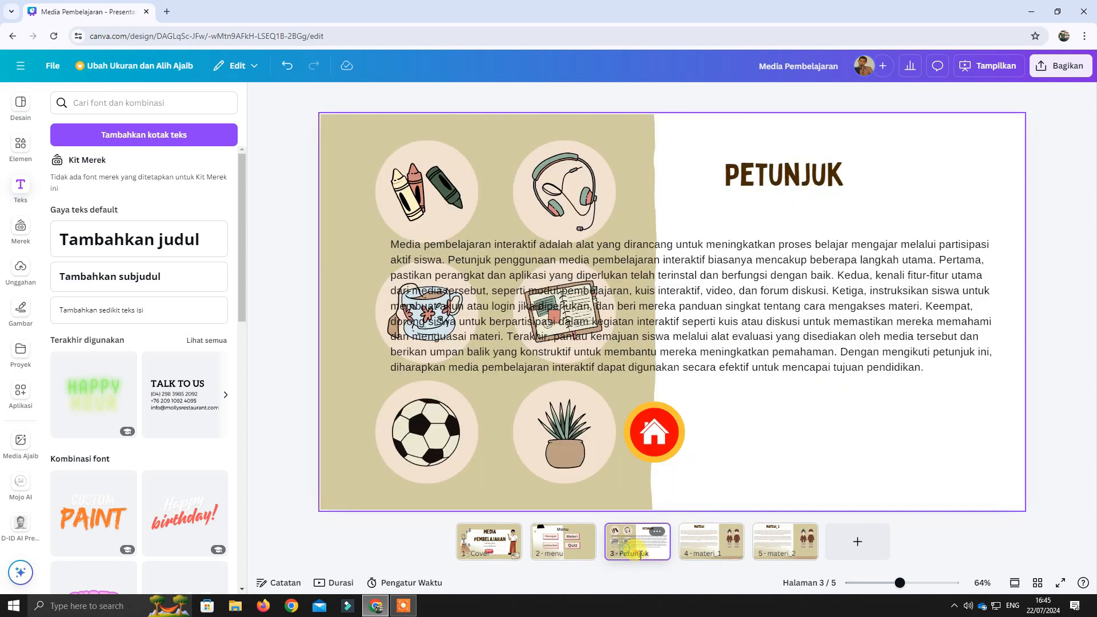
click(663, 441)
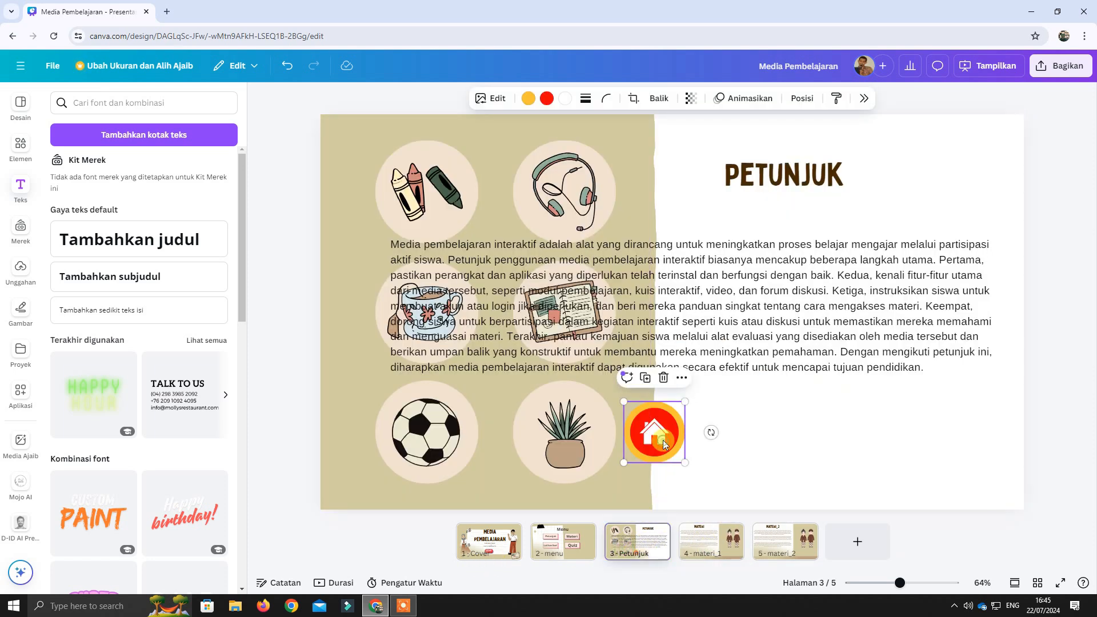